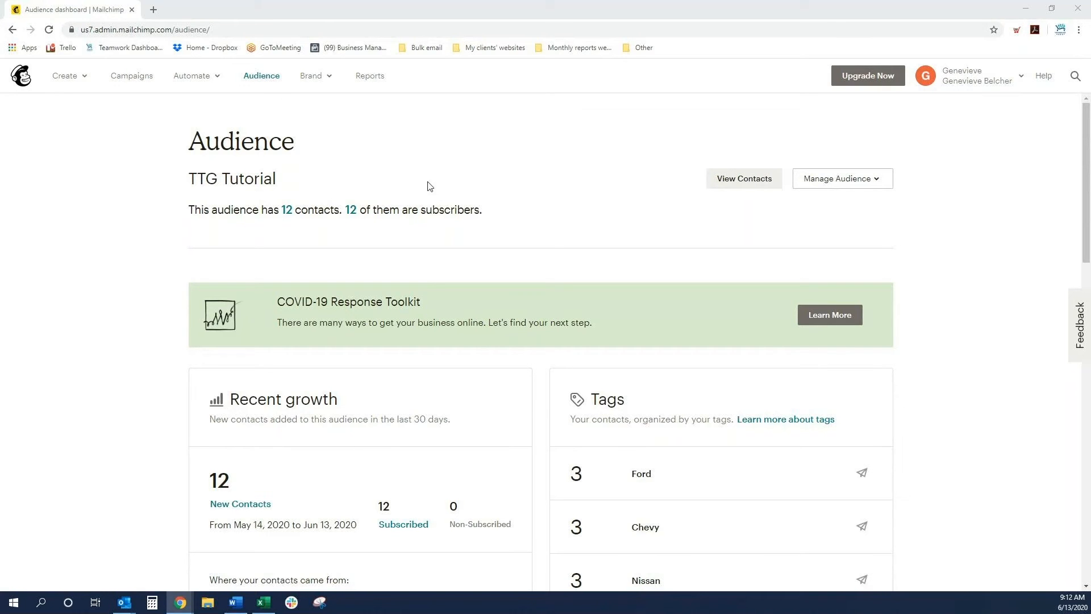
- Start importing contacts into the TTG Tutorial audience, choosing Copy/paste from file as the source
{"action": "scroll", "coordinate": [604, 171], "scroll_direction": "down", "scroll_amount": 2}
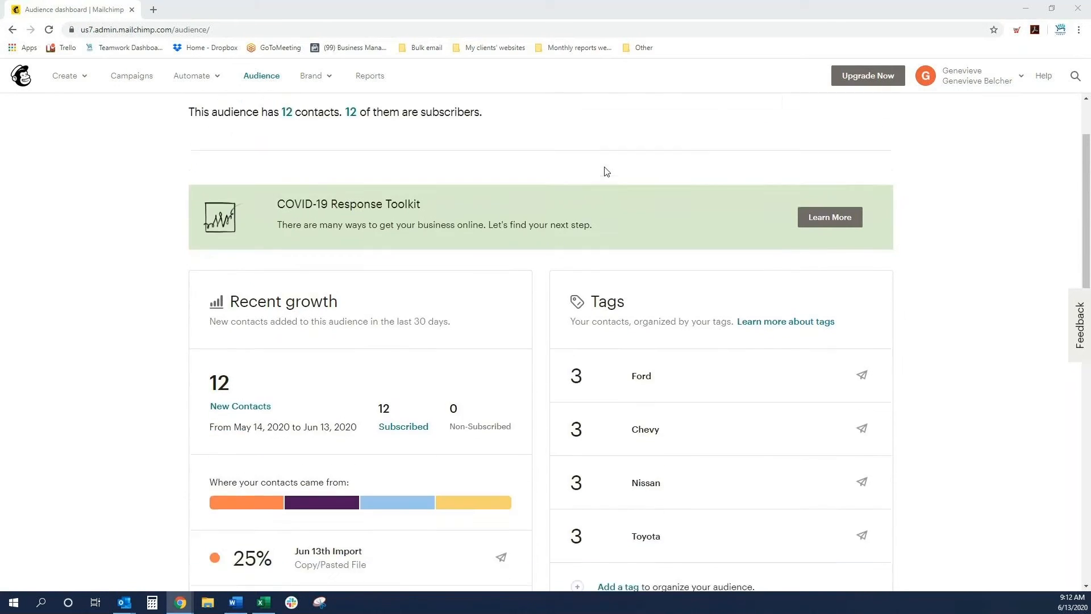
{"action": "scroll", "coordinate": [607, 171], "scroll_direction": "down", "scroll_amount": 2}
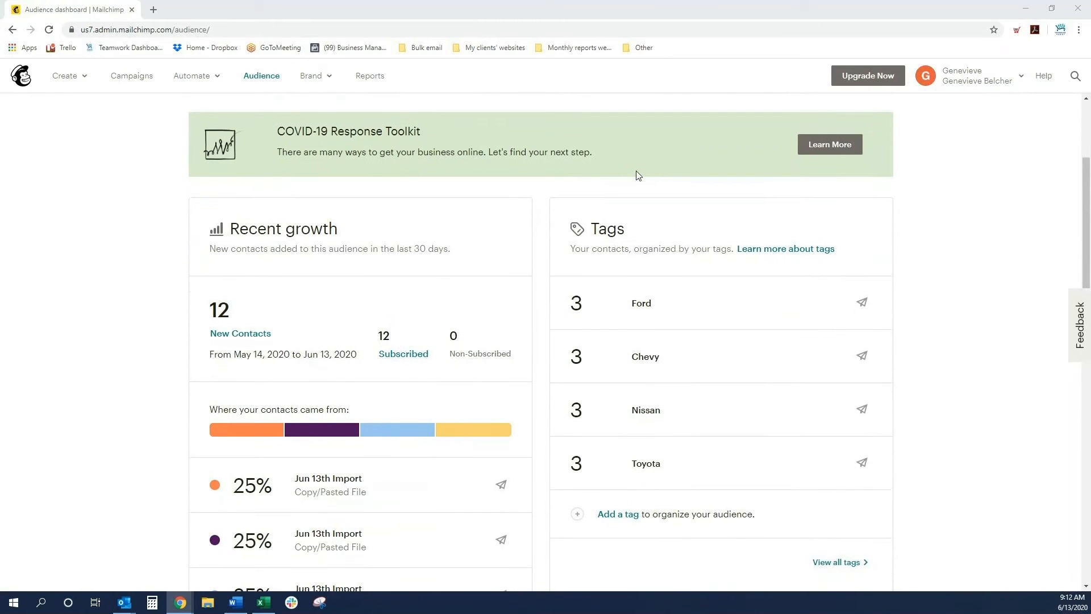
{"action": "scroll", "coordinate": [638, 175], "scroll_direction": "up", "scroll_amount": 3}
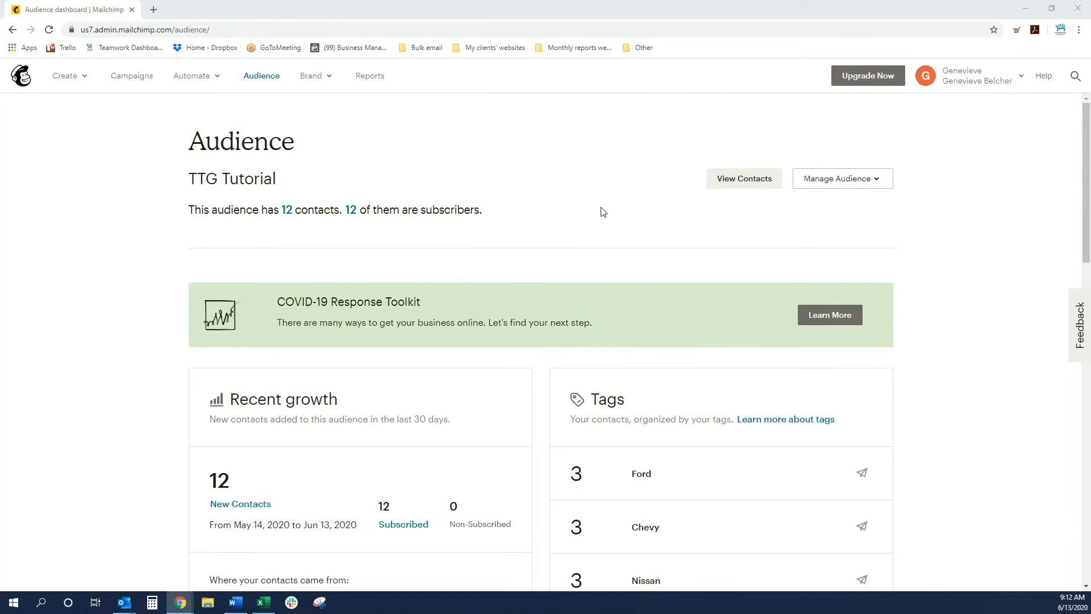
{"action": "left_click", "coordinate": [873, 185]}
{"action": "left_click", "coordinate": [836, 232]}
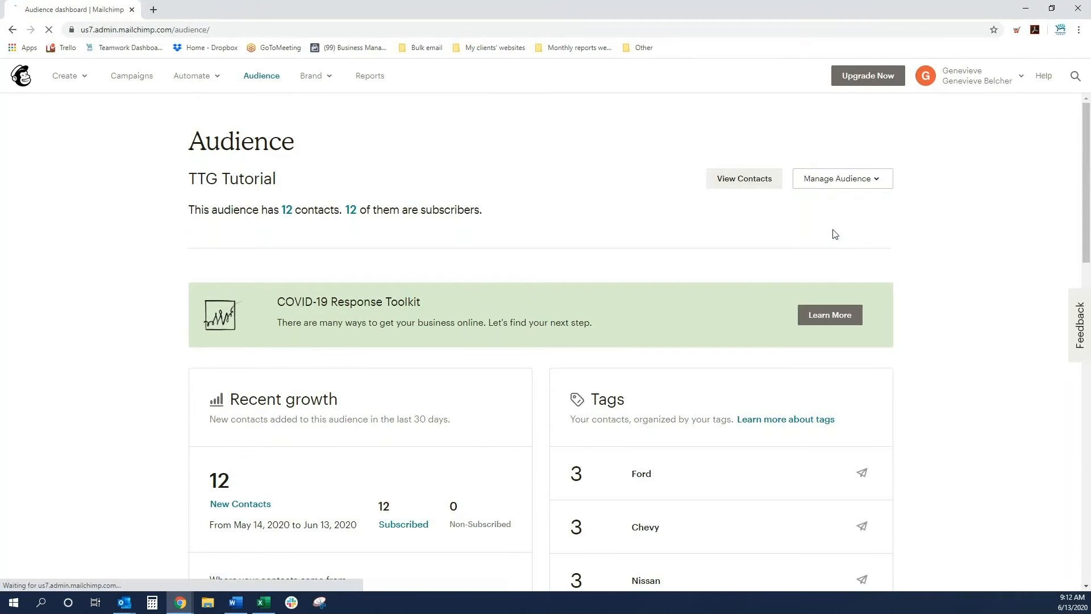
{"action": "key", "text": "alt+Tab"}
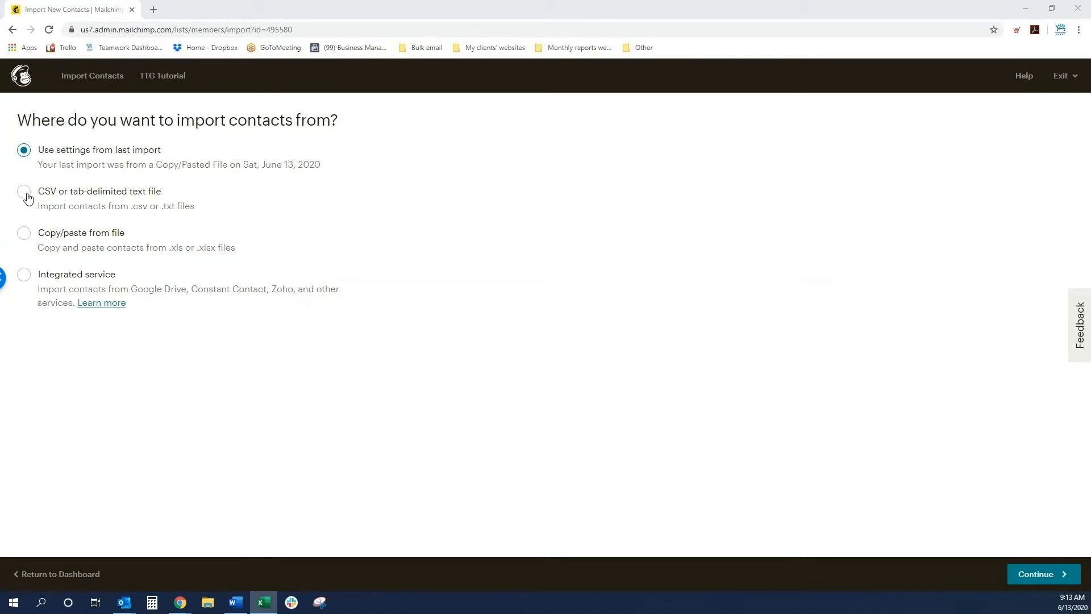
{"action": "left_click", "coordinate": [24, 233]}
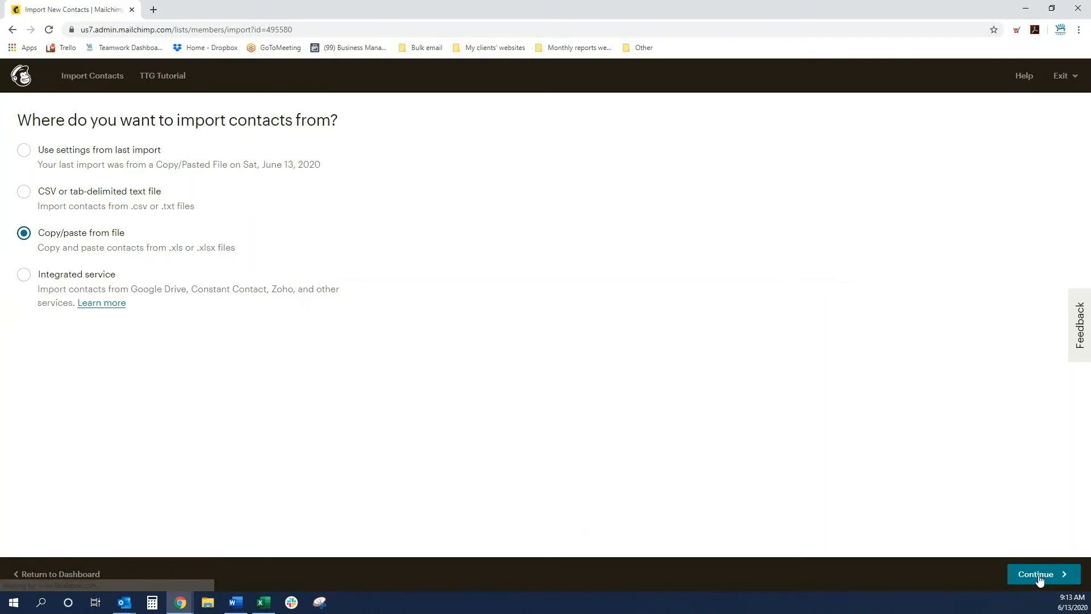
{"action": "left_click", "coordinate": [1044, 574]}
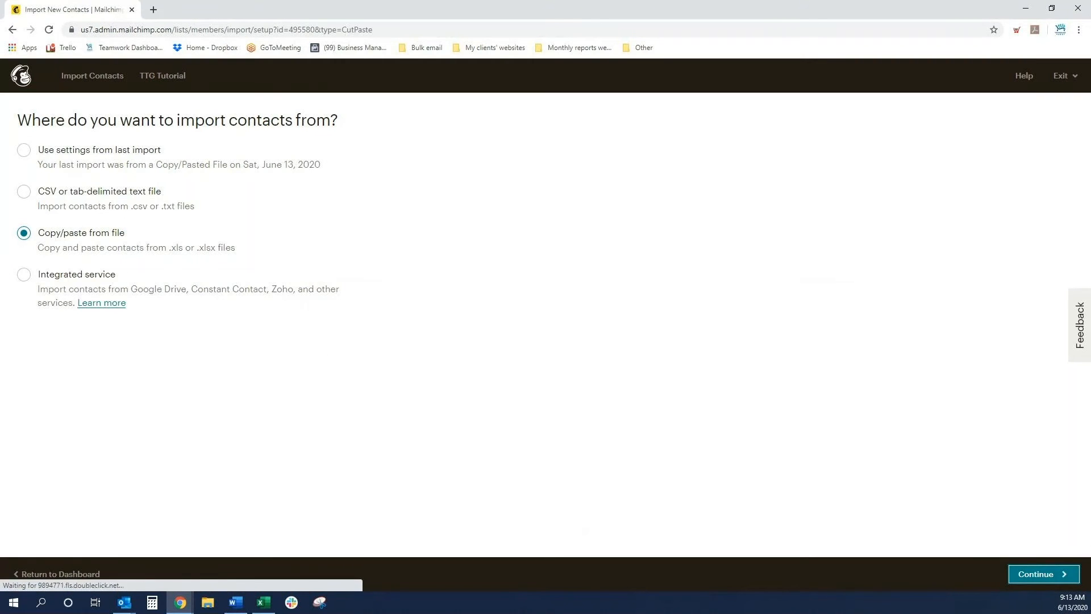
- Paste the copied Chevy contact rows as contact info, accept the automatic billing plan upgrade terms, and continue to column matching
{"action": "key", "text": "alt+Tab"}
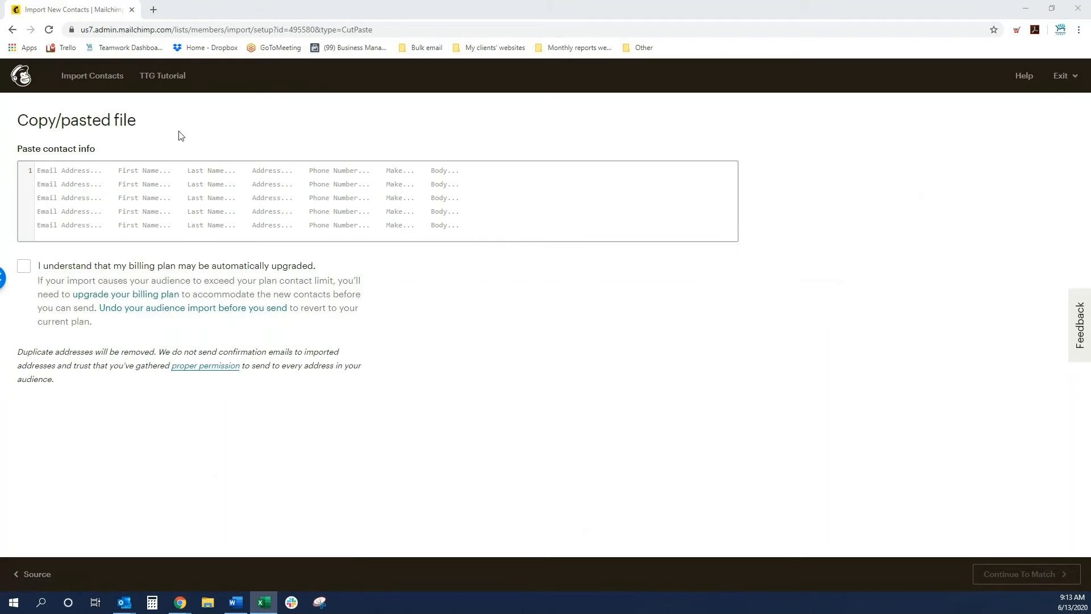
{"action": "left_click", "coordinate": [66, 170]}
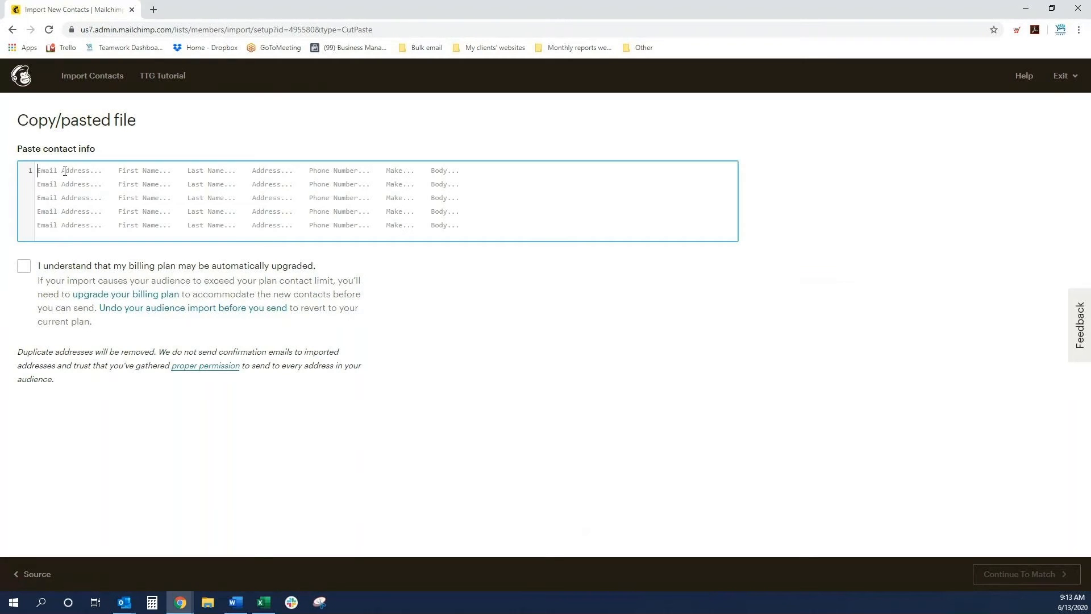
{"action": "key", "text": "ctrl+v"}
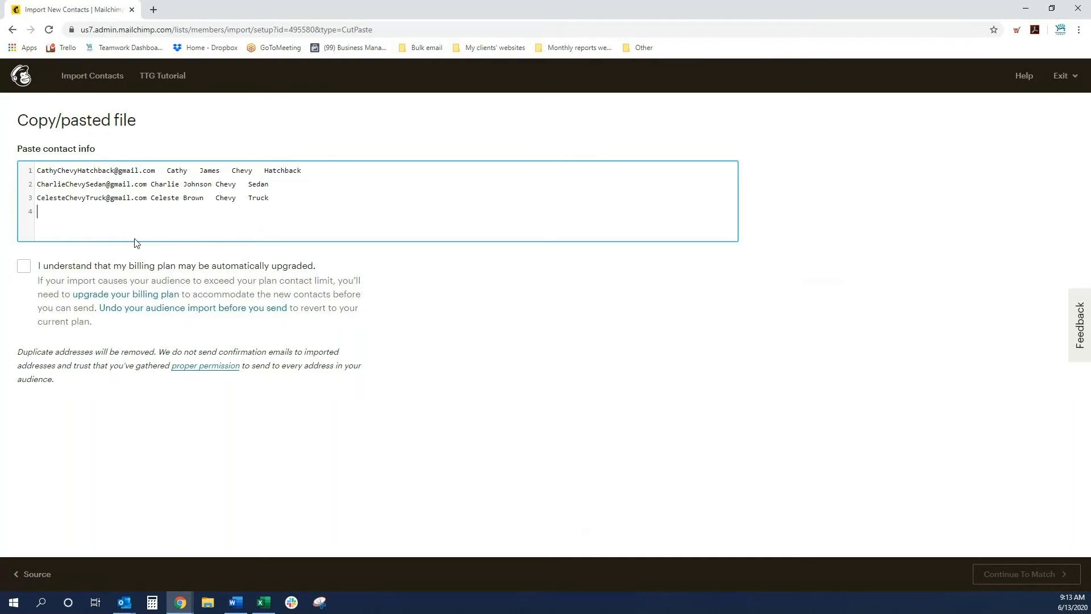
{"action": "left_click", "coordinate": [23, 266]}
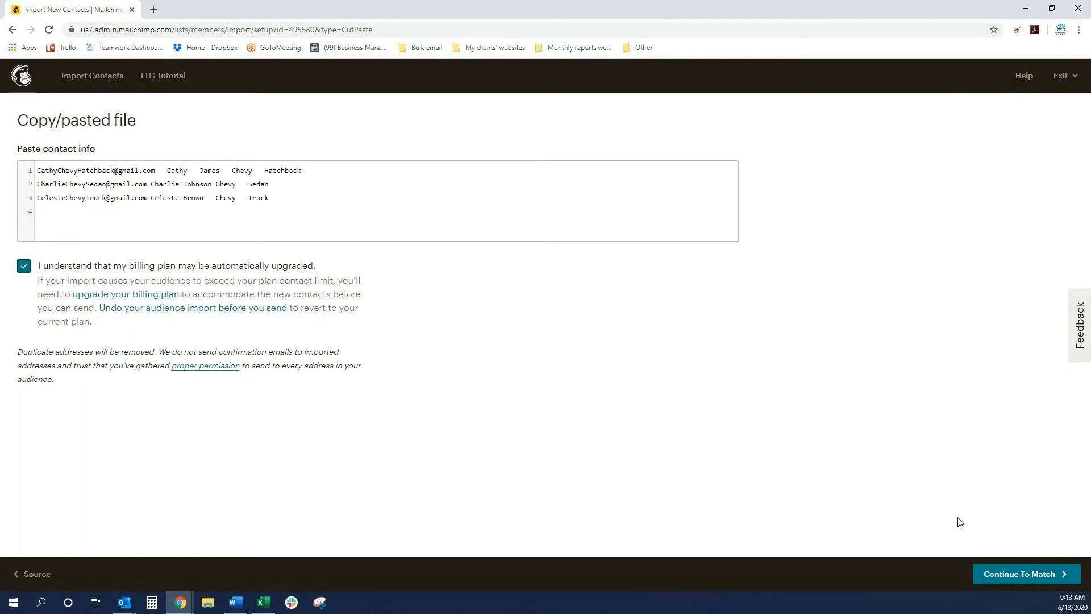
{"action": "left_click", "coordinate": [1051, 573]}
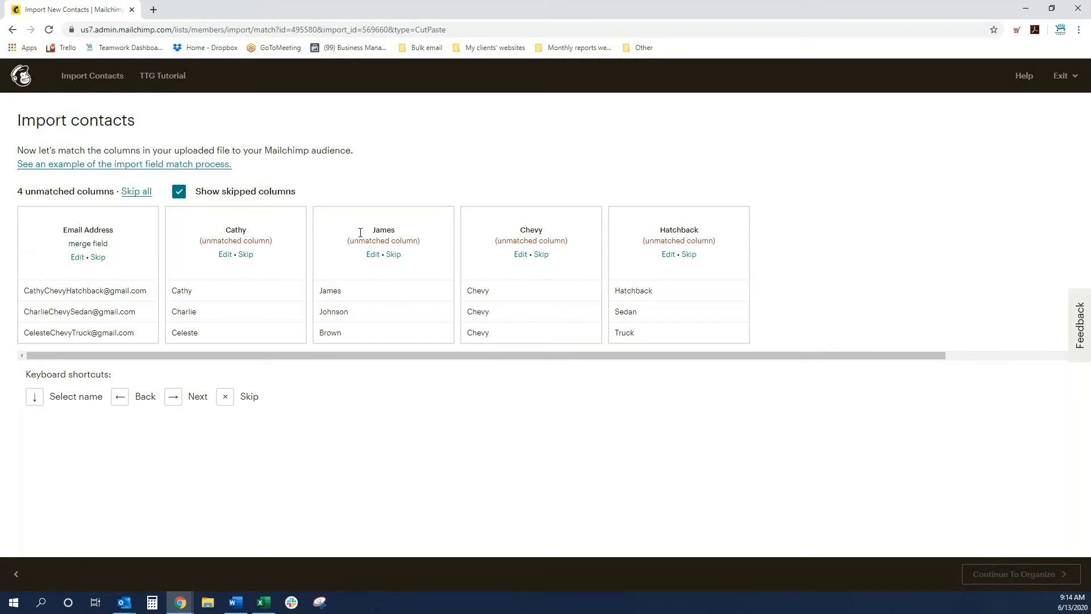
- Match the second imported column to First Name and the third to Last Name
{"action": "left_click", "coordinate": [225, 256]}
{"action": "left_click", "coordinate": [240, 230]}
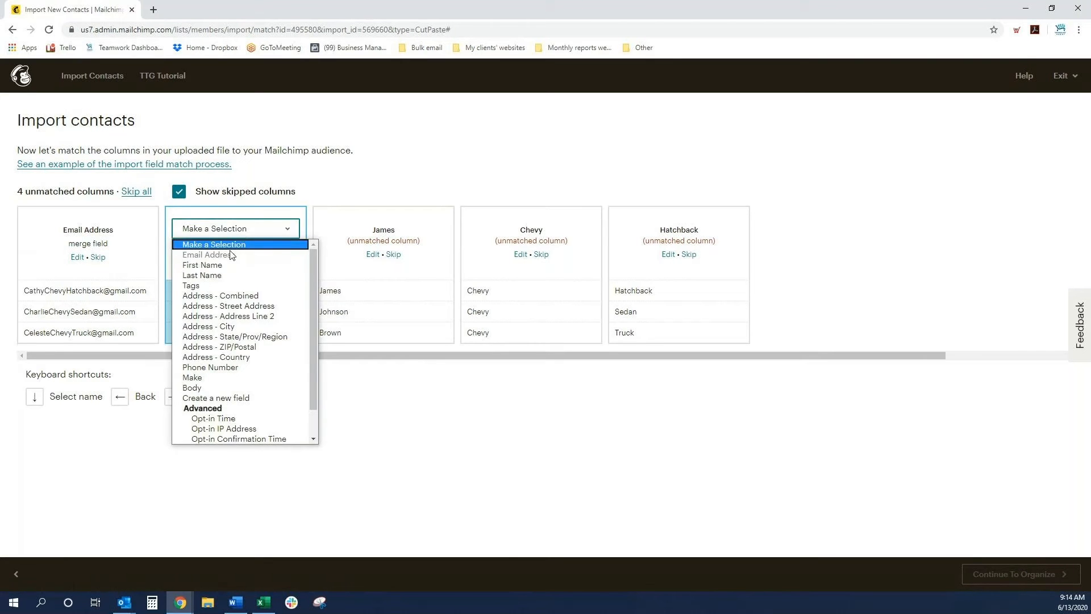
{"action": "left_click", "coordinate": [230, 265]}
{"action": "left_click", "coordinate": [236, 254]}
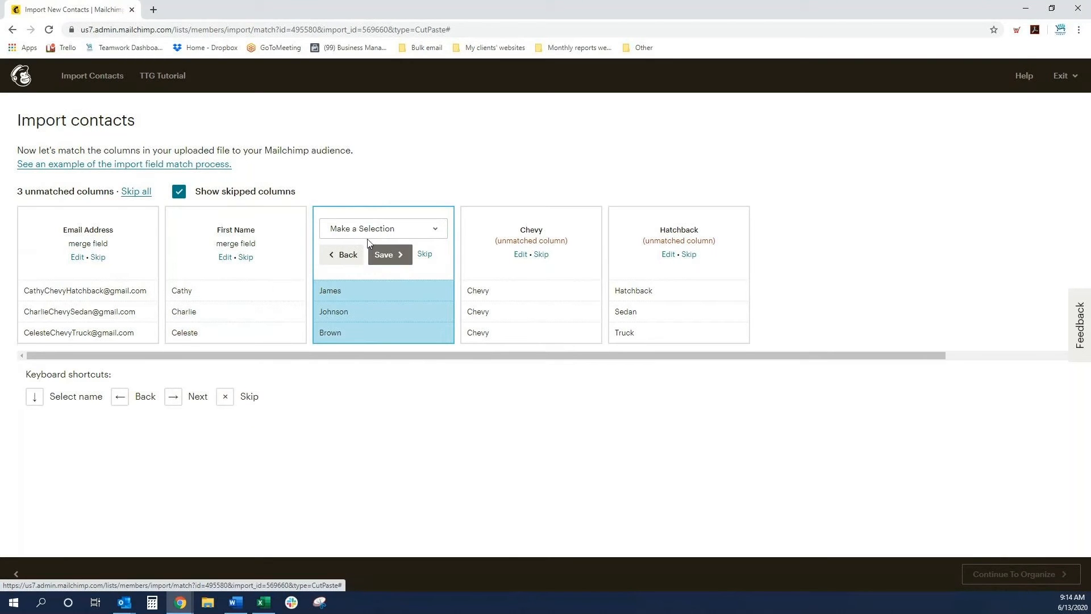
{"action": "left_click", "coordinate": [377, 229]}
{"action": "left_click", "coordinate": [369, 273]}
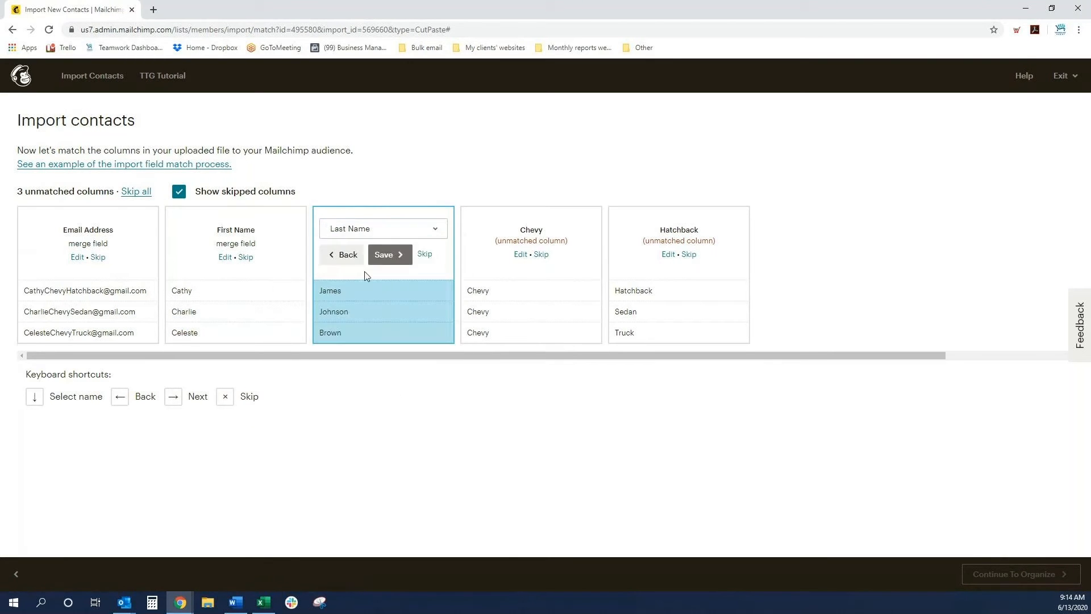
{"action": "left_click", "coordinate": [385, 256]}
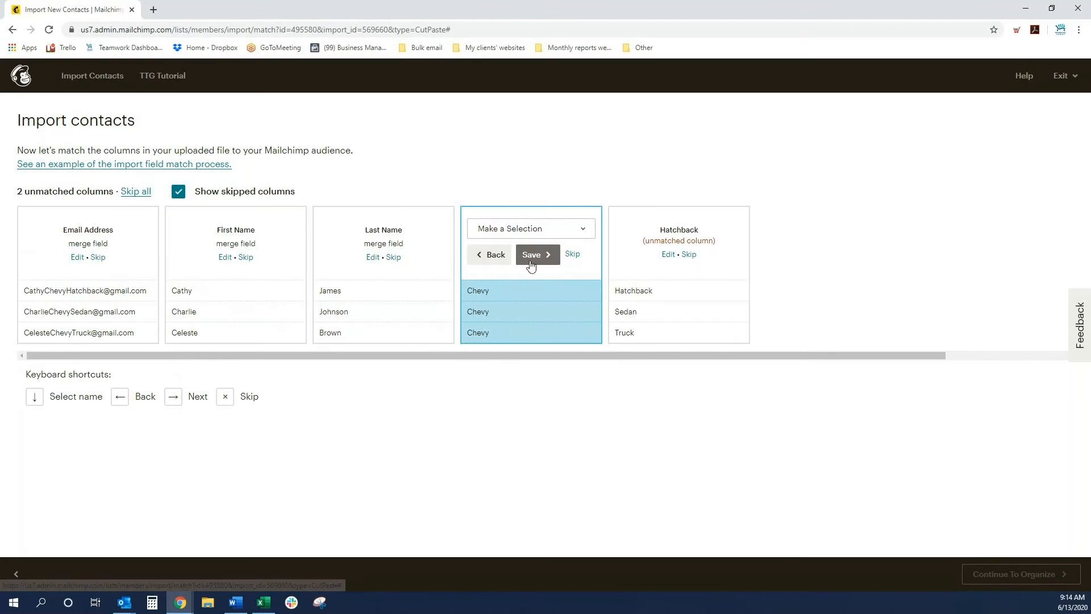
- Match the Chevy column to the Make field and the Hatchback column to the Body field
{"action": "left_click", "coordinate": [581, 232]}
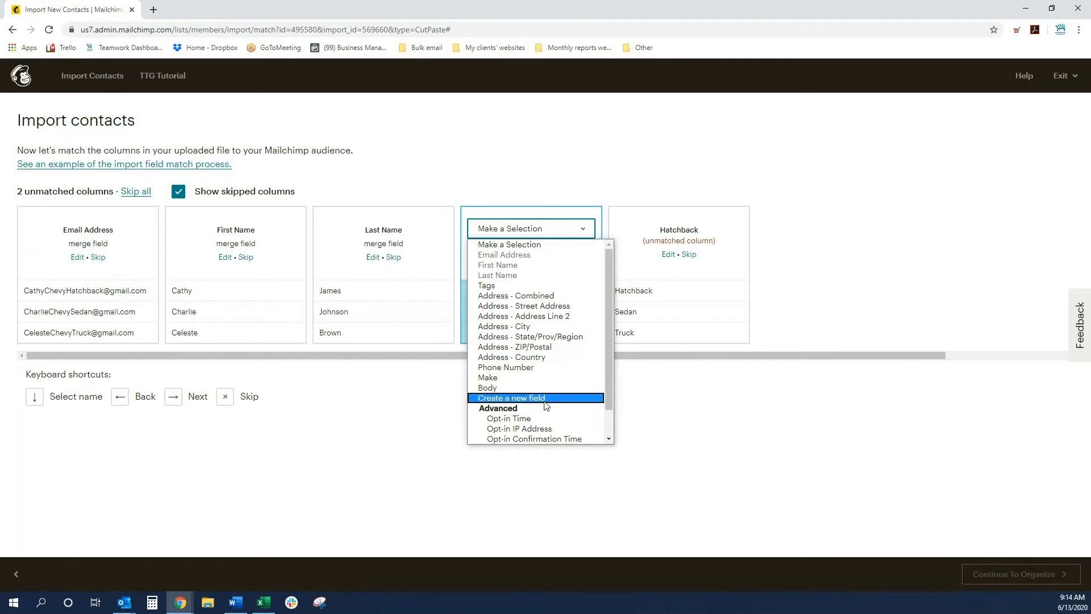
{"action": "left_click", "coordinate": [514, 377]}
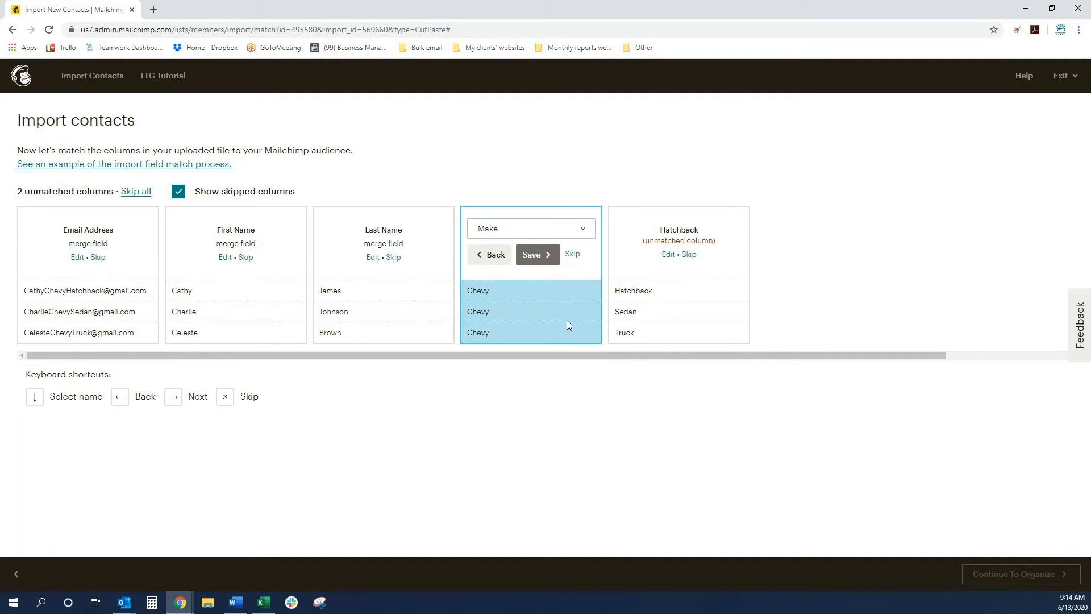
{"action": "left_click", "coordinate": [538, 255]}
{"action": "left_click", "coordinate": [688, 229]}
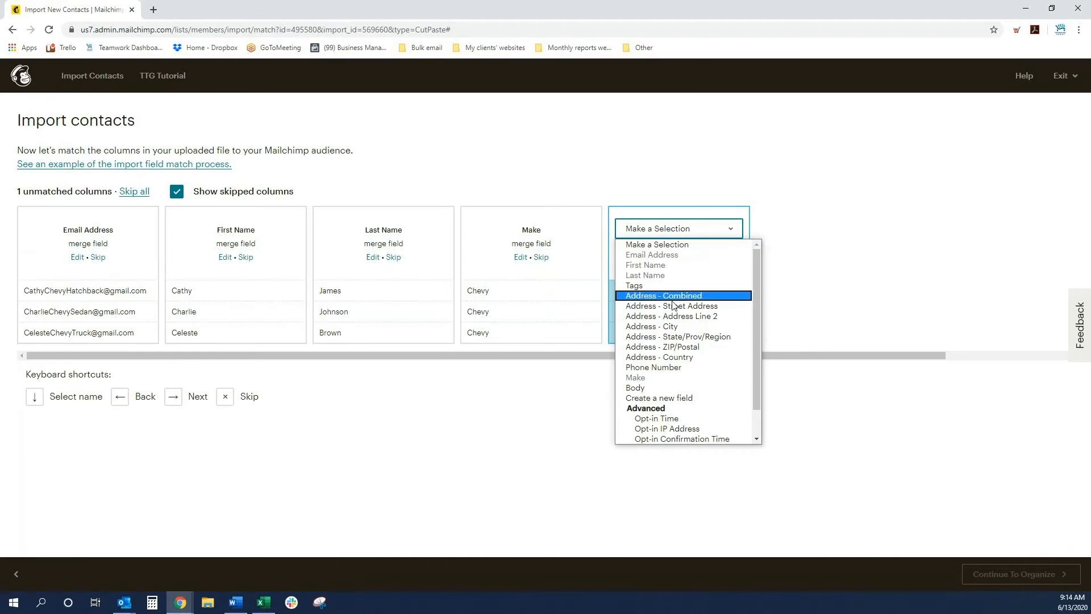
{"action": "left_click", "coordinate": [663, 389]}
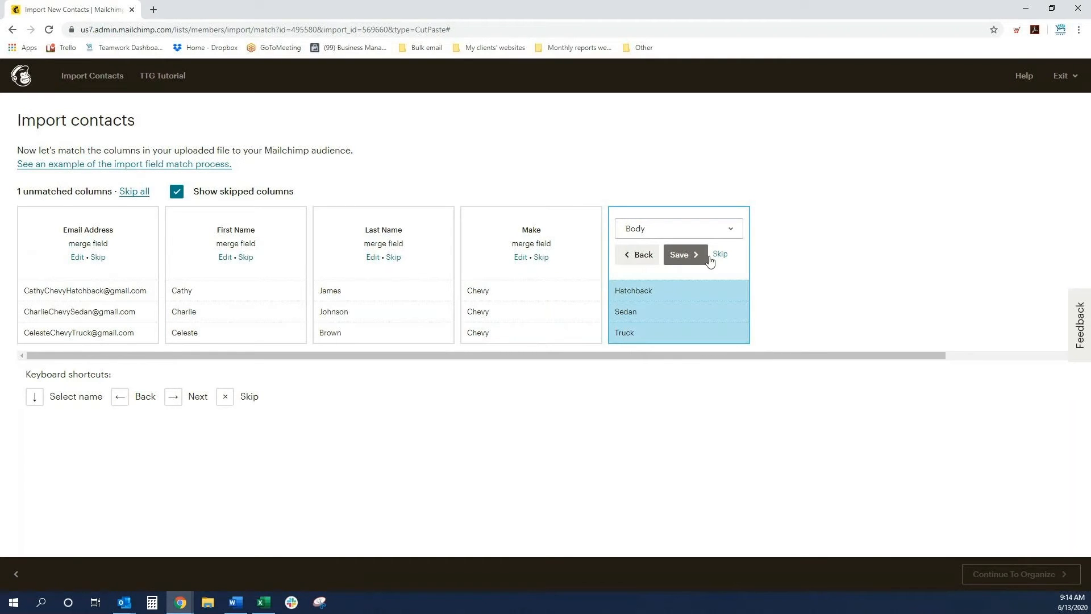
{"action": "left_click", "coordinate": [688, 255]}
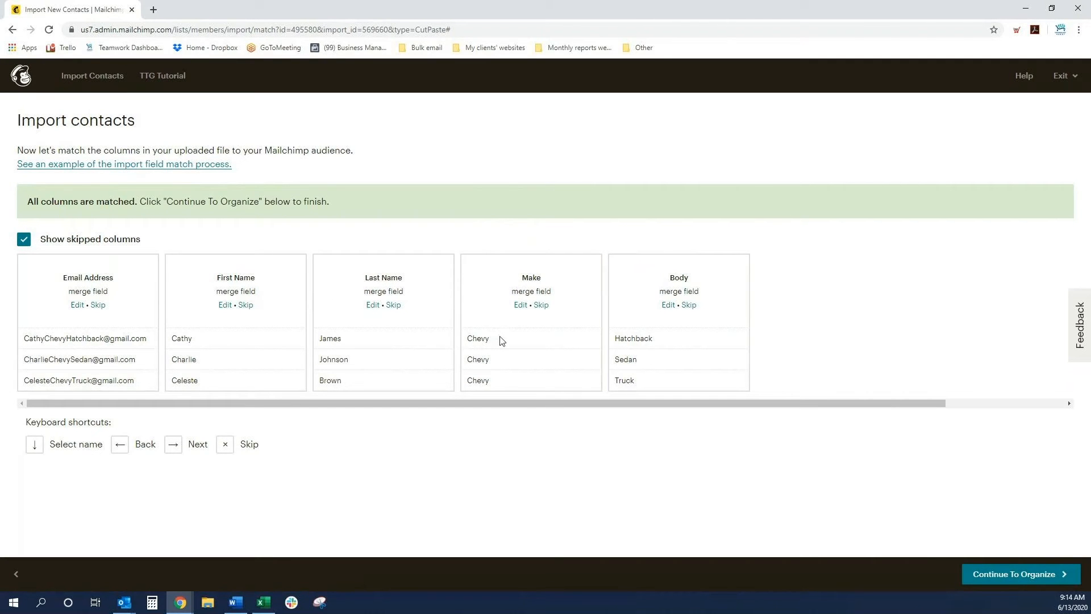
- Continue to organizing the imported contacts and open the tag choices for all contacts
{"action": "left_click", "coordinate": [1030, 572]}
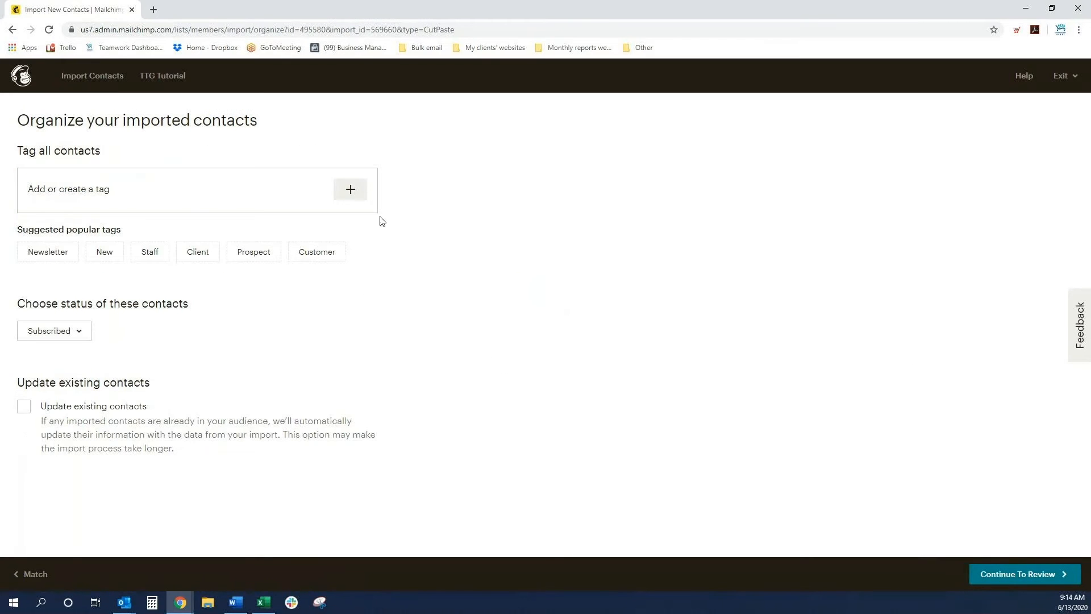
{"action": "left_click", "coordinate": [352, 193]}
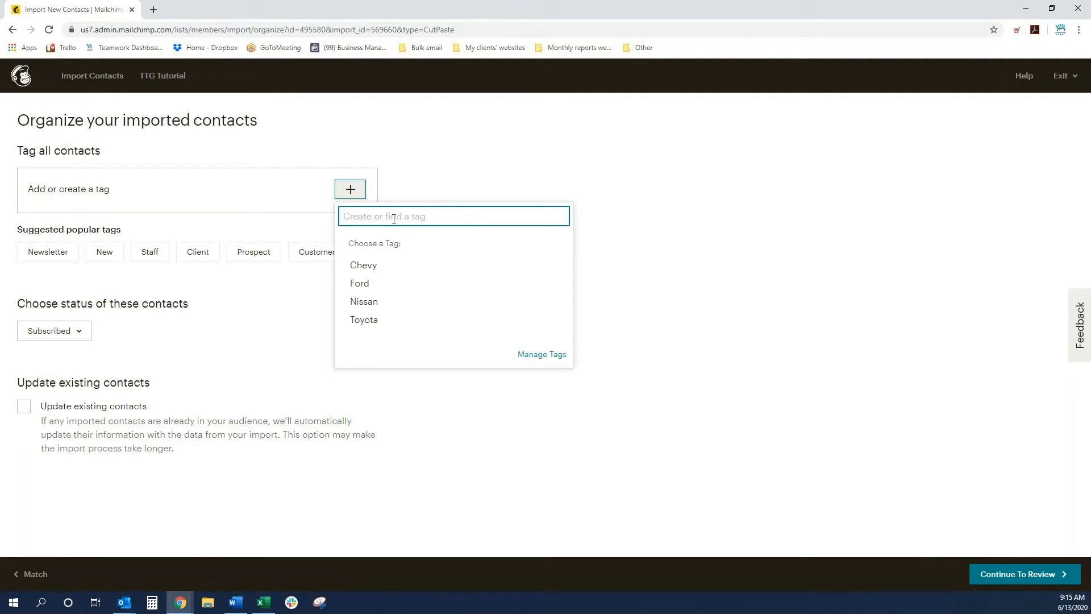
{"action": "type", "text": "test"}
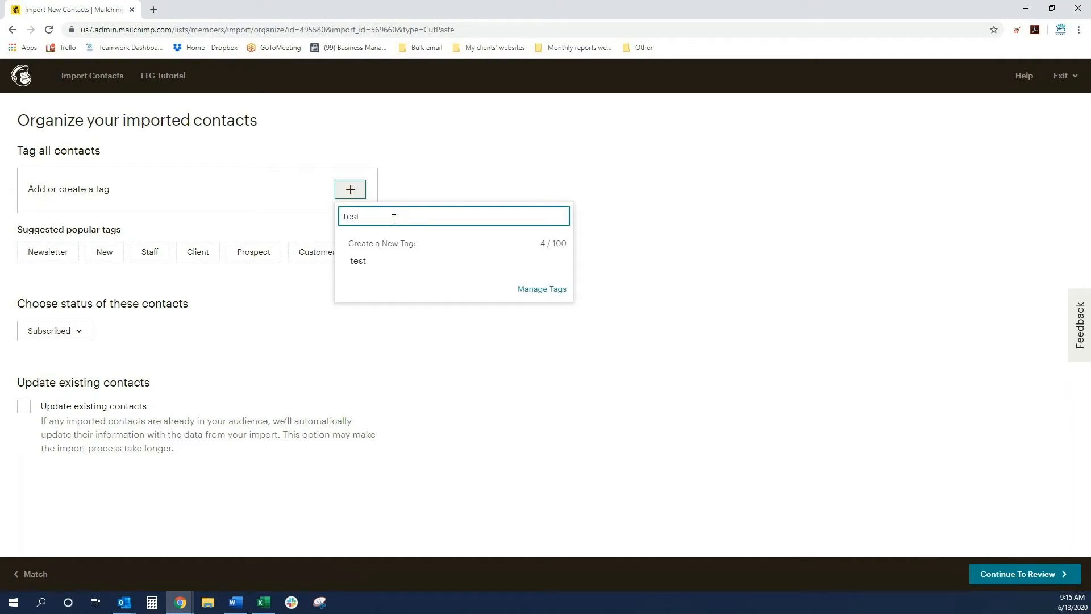
{"action": "key", "text": "BackSpace"}
{"action": "key", "text": "BackSpace"}
{"action": "key", "text": "BackSpace"}
{"action": "key", "text": "BackSpace"}
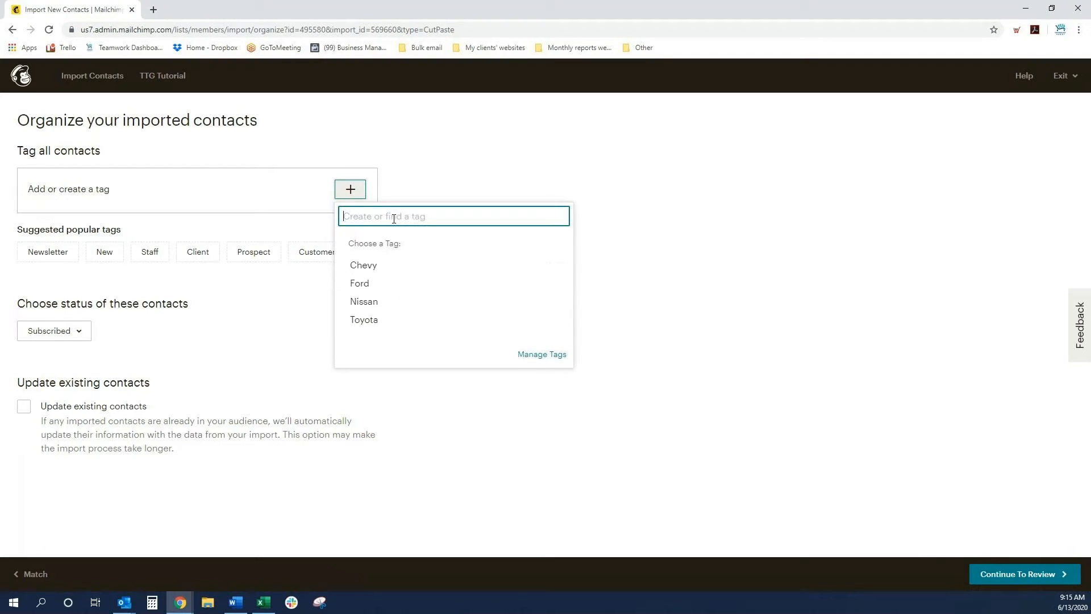
- Tag all imported contacts with Chevy, enable updating existing contacts, and continue to the import review
{"action": "left_click", "coordinate": [386, 268]}
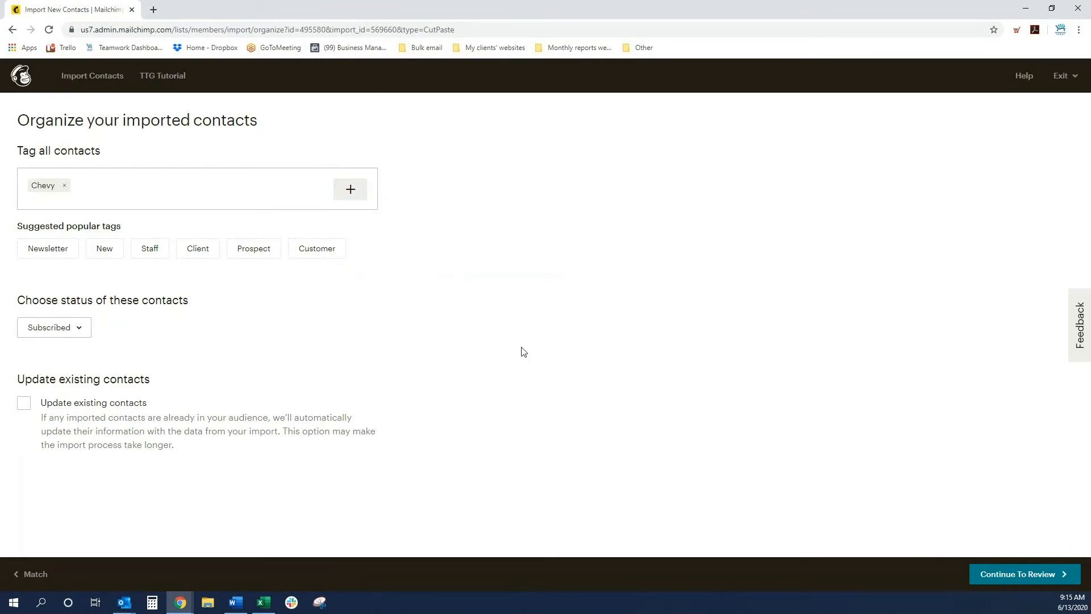
{"action": "left_click", "coordinate": [63, 329]}
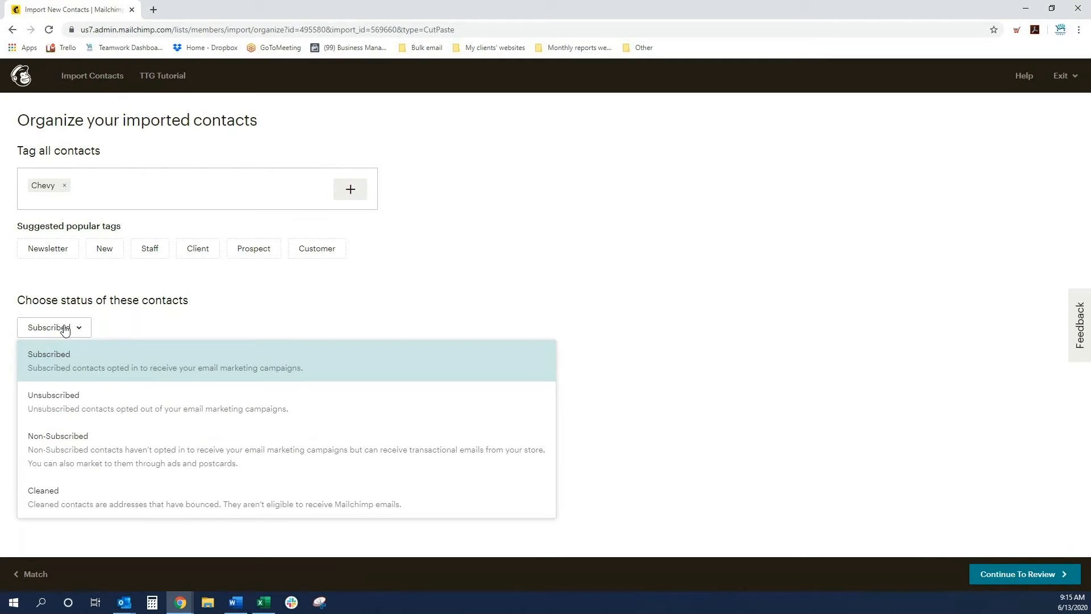
{"action": "left_click", "coordinate": [65, 330]}
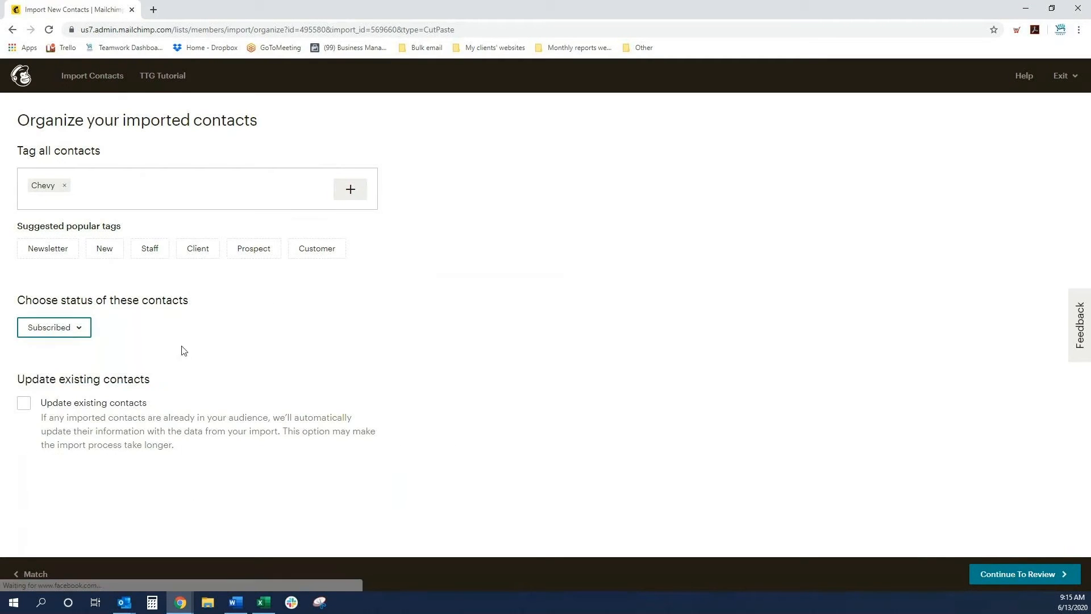
{"action": "left_click", "coordinate": [24, 405]}
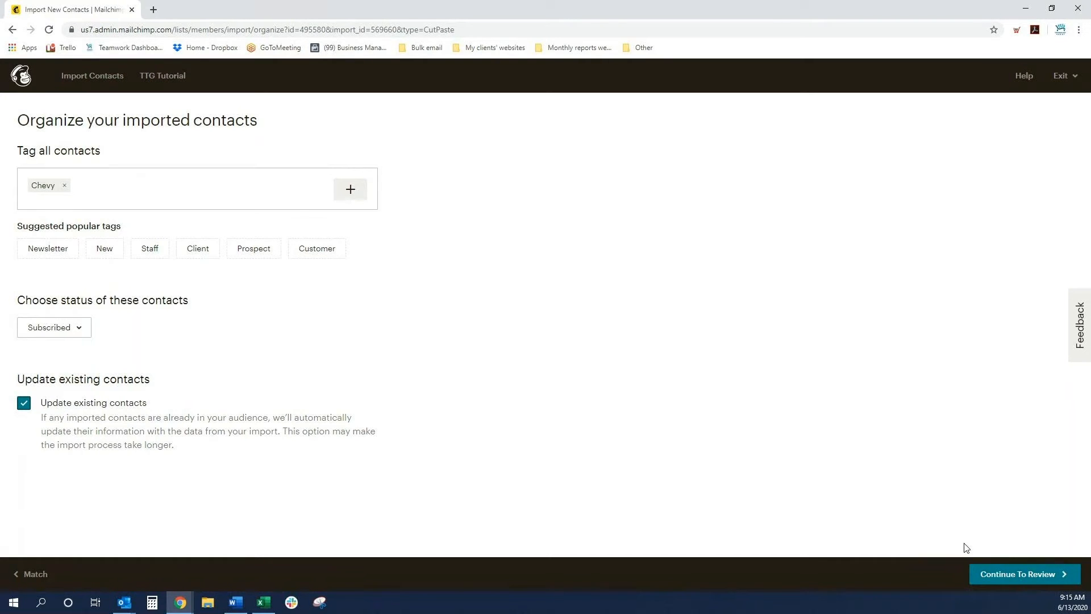
{"action": "left_click", "coordinate": [1009, 575]}
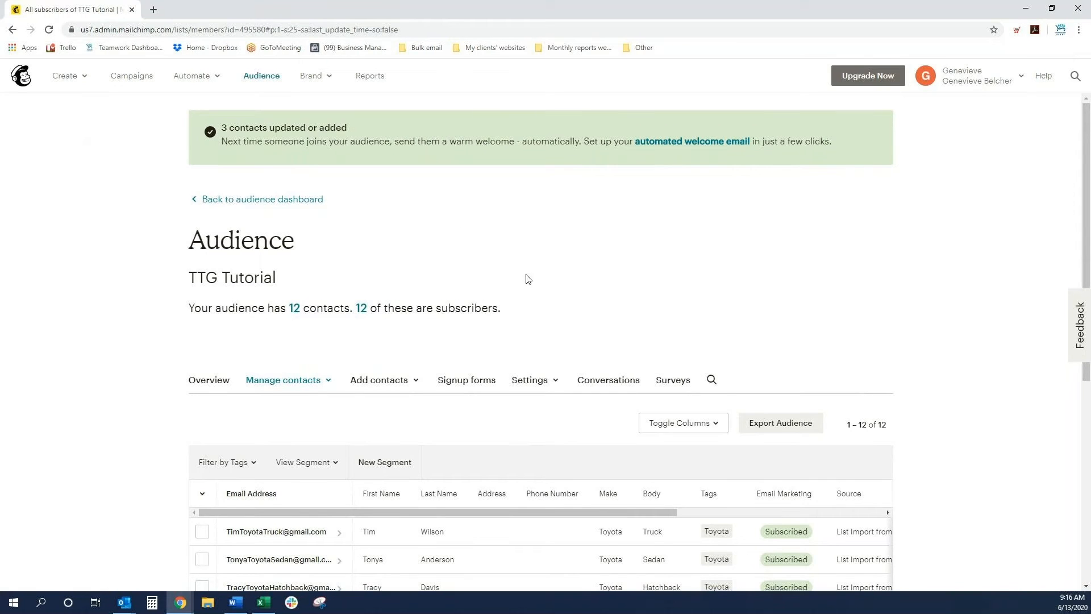
- Examine the make, body and tag values in the audience's contact table, and return to the audience dashboard
{"action": "scroll", "coordinate": [780, 262], "scroll_direction": "down", "scroll_amount": 1}
{"action": "scroll", "coordinate": [818, 267], "scroll_direction": "down", "scroll_amount": 3}
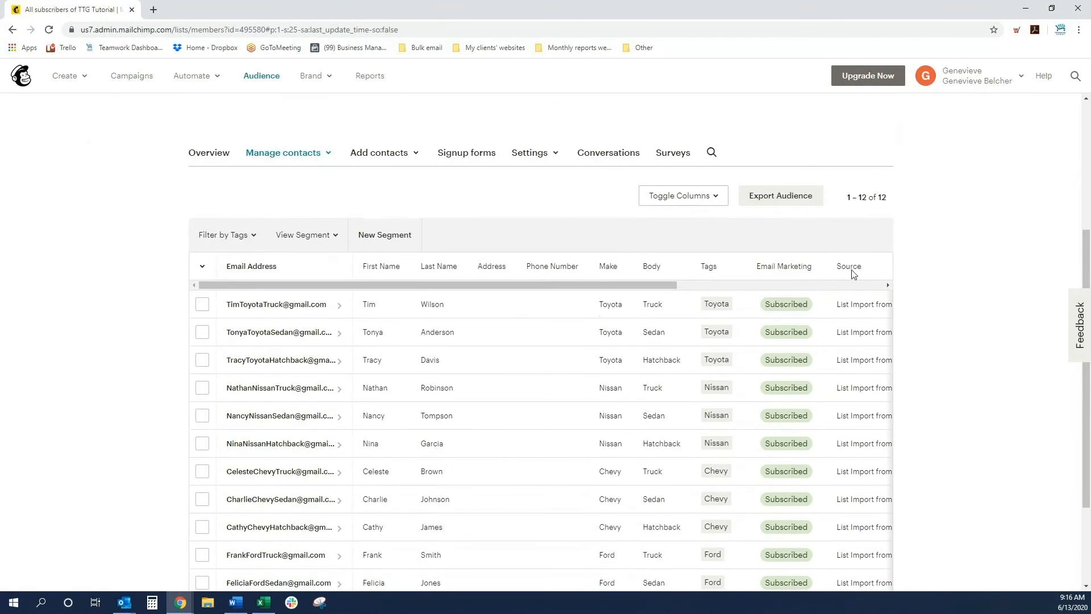
{"action": "scroll", "coordinate": [928, 270], "scroll_direction": "down", "scroll_amount": 1}
{"action": "scroll", "coordinate": [944, 272], "scroll_direction": "up", "scroll_amount": 5}
{"action": "scroll", "coordinate": [944, 273], "scroll_direction": "down", "scroll_amount": 2}
{"action": "scroll", "coordinate": [945, 273], "scroll_direction": "down", "scroll_amount": 3}
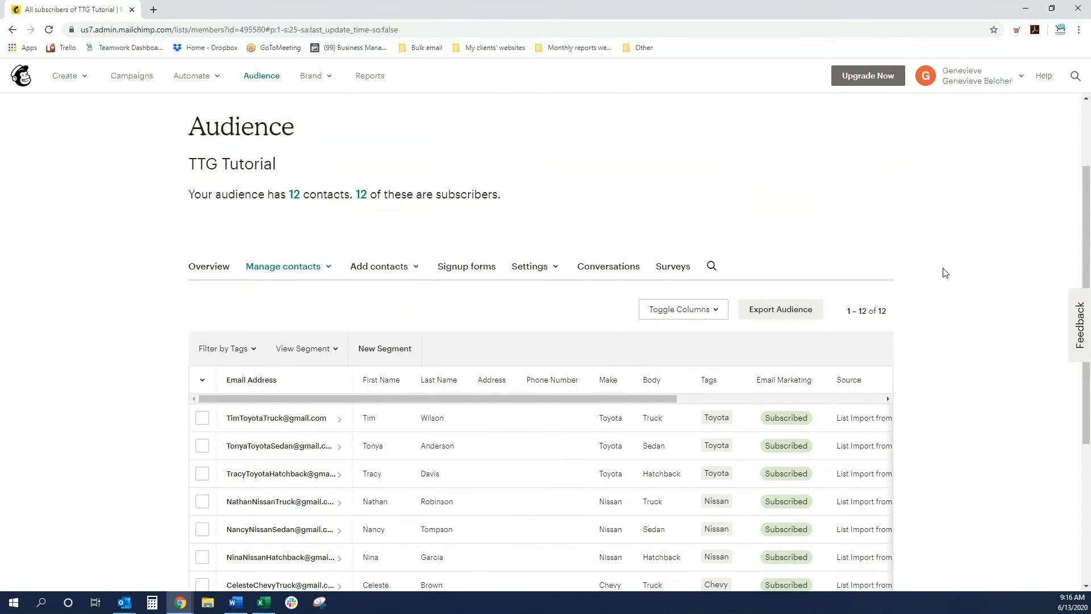
{"action": "scroll", "coordinate": [944, 273], "scroll_direction": "down", "scroll_amount": 1}
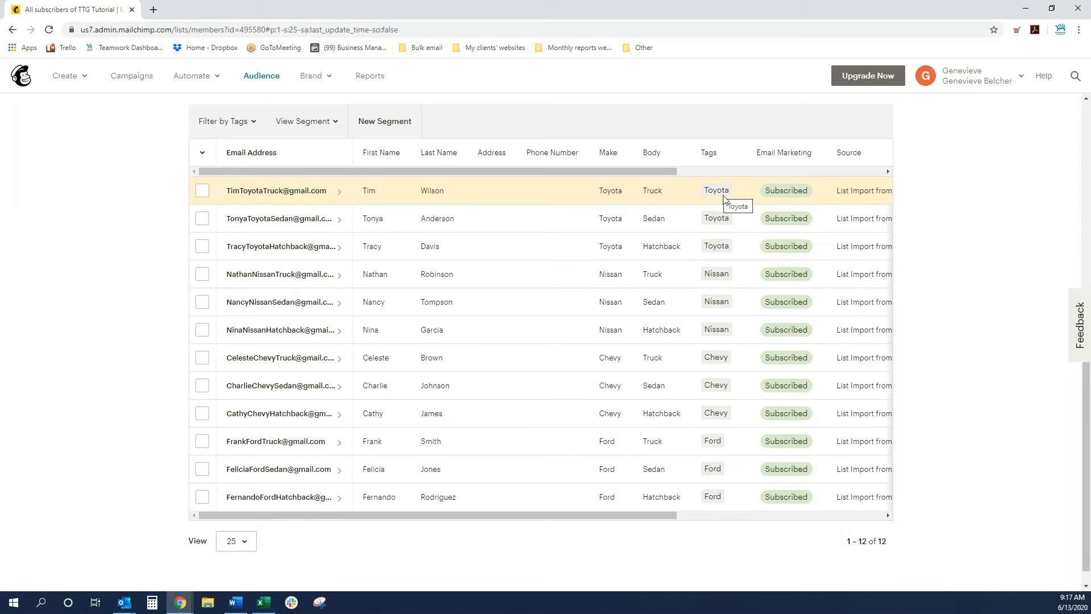
{"action": "scroll", "coordinate": [885, 263], "scroll_direction": "up", "scroll_amount": 5}
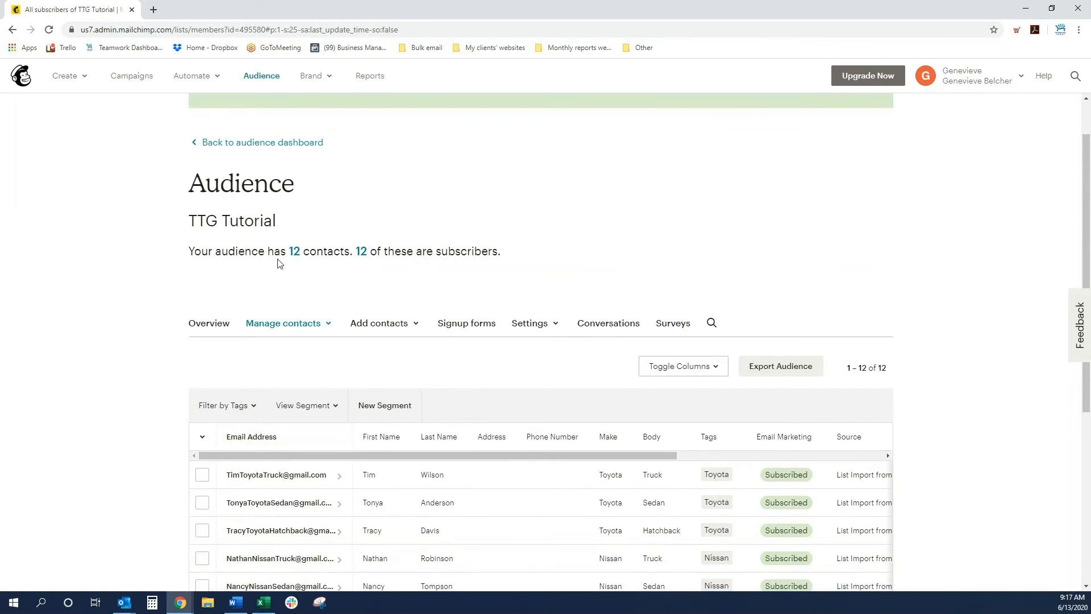
{"action": "left_click", "coordinate": [233, 146]}
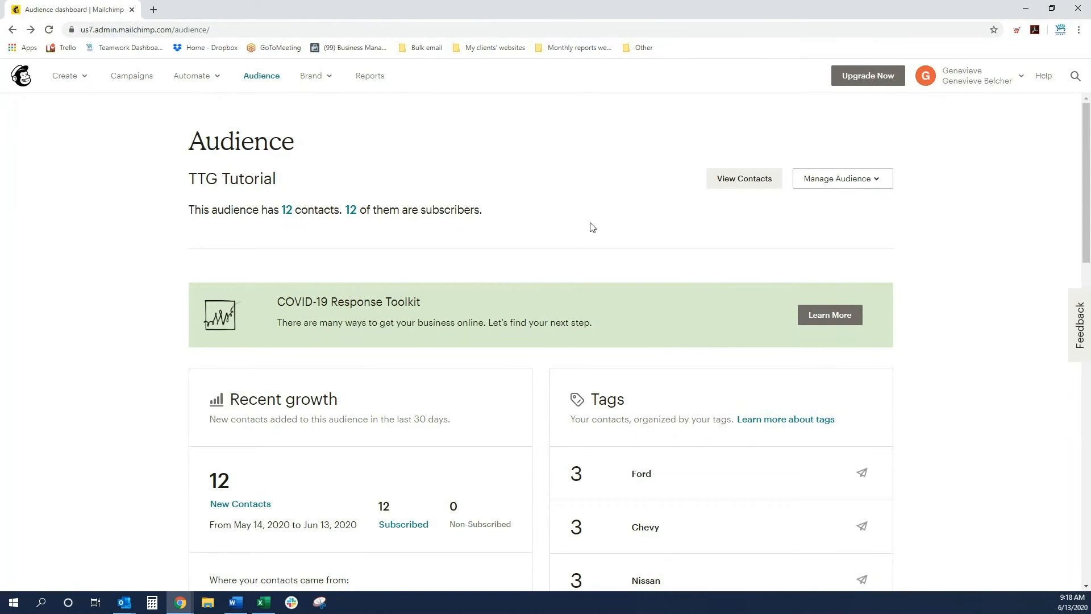
- Start adding a tag from the audience dashboard and sort the contact table by Body
{"action": "scroll", "coordinate": [1002, 312], "scroll_direction": "down", "scroll_amount": 3}
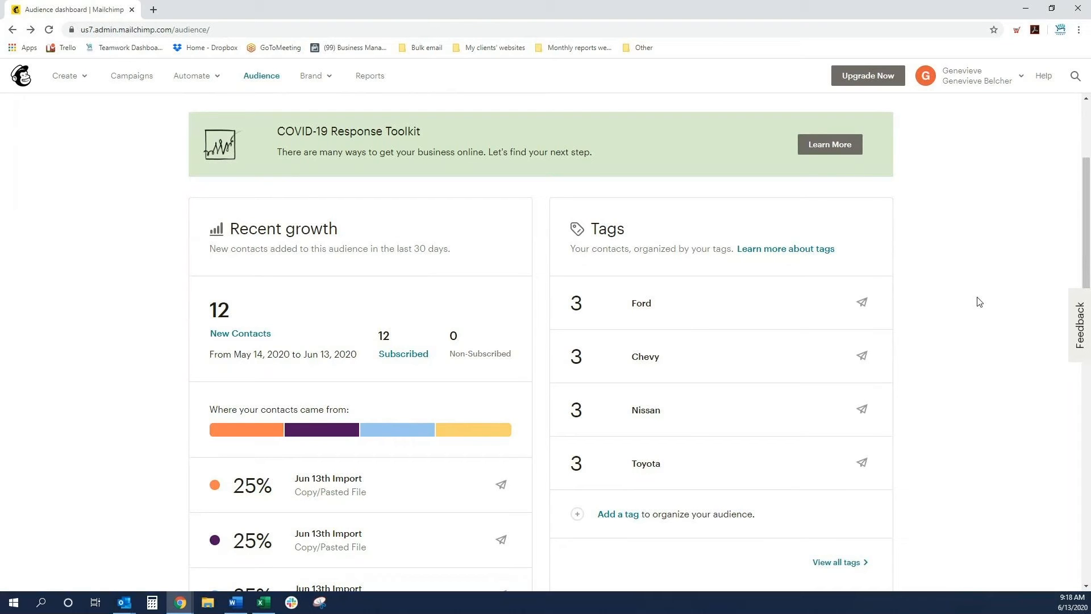
{"action": "scroll", "coordinate": [970, 295], "scroll_direction": "down", "scroll_amount": 1}
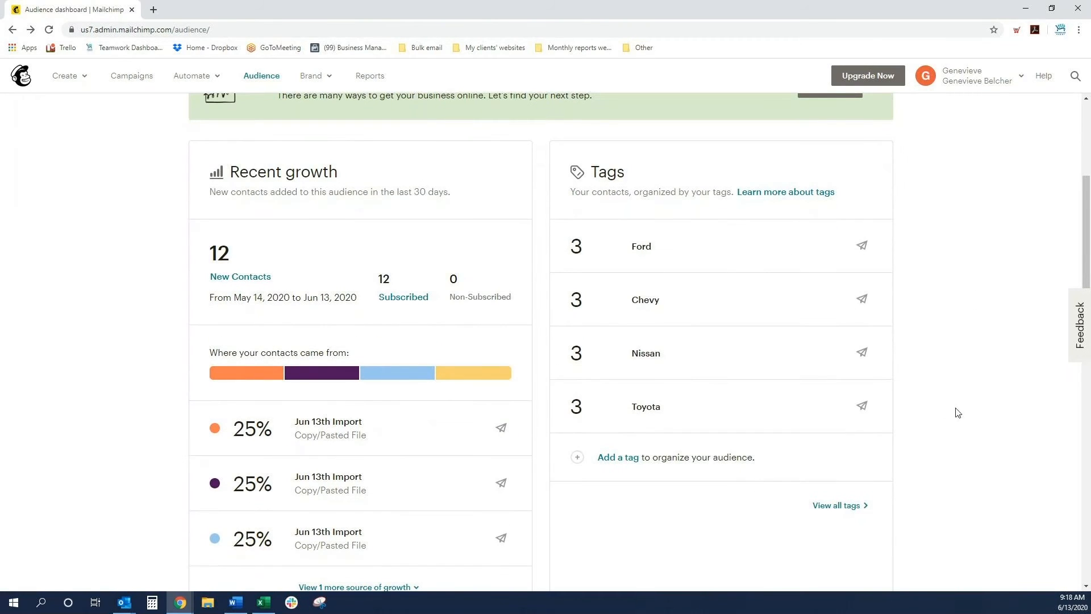
{"action": "left_click", "coordinate": [617, 460]}
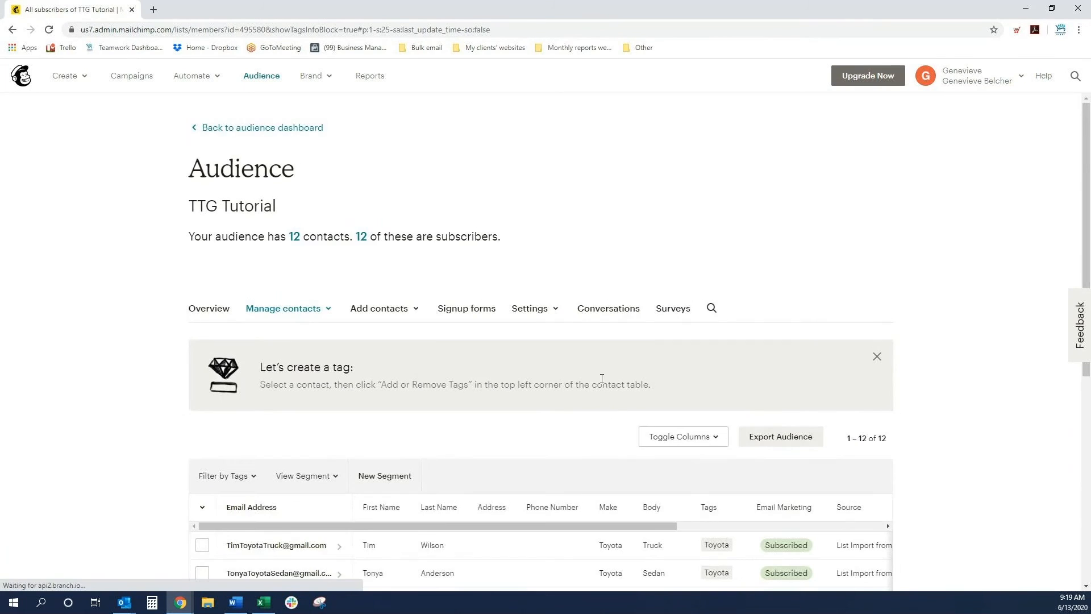
{"action": "scroll", "coordinate": [602, 378], "scroll_direction": "down", "scroll_amount": 6}
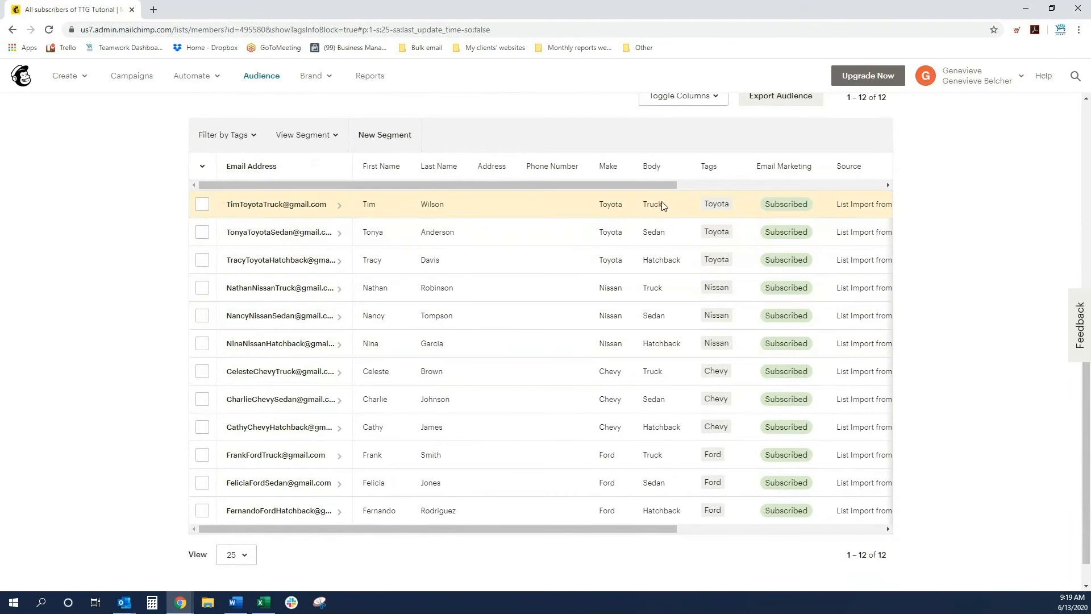
{"action": "left_click", "coordinate": [653, 171]}
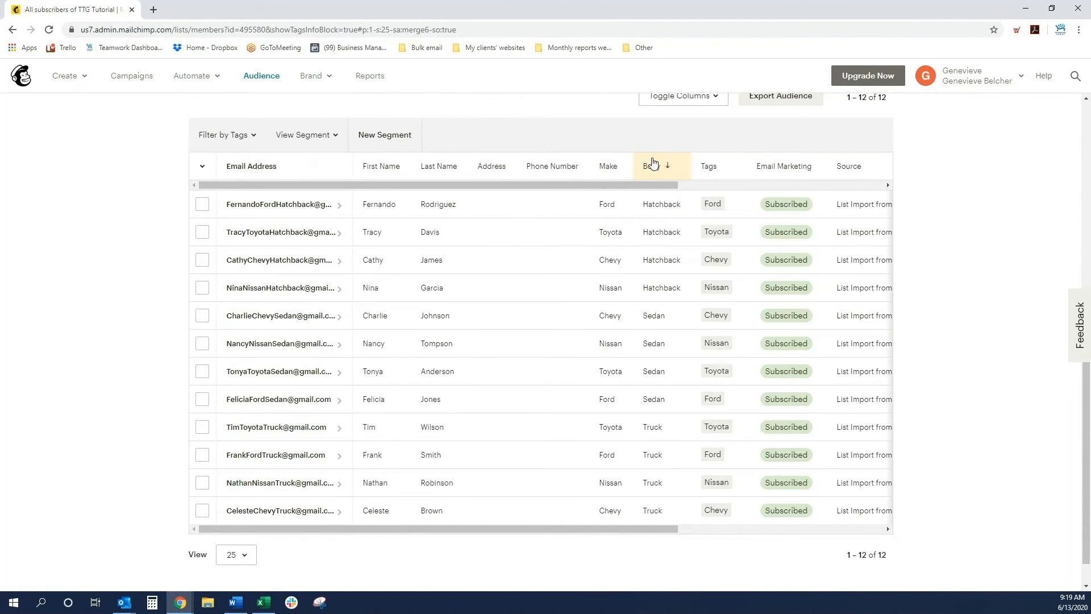
- Select the four contacts whose body is Truck and add a new tag named Truck to them
{"action": "scroll", "coordinate": [500, 426], "scroll_direction": "up", "scroll_amount": 1}
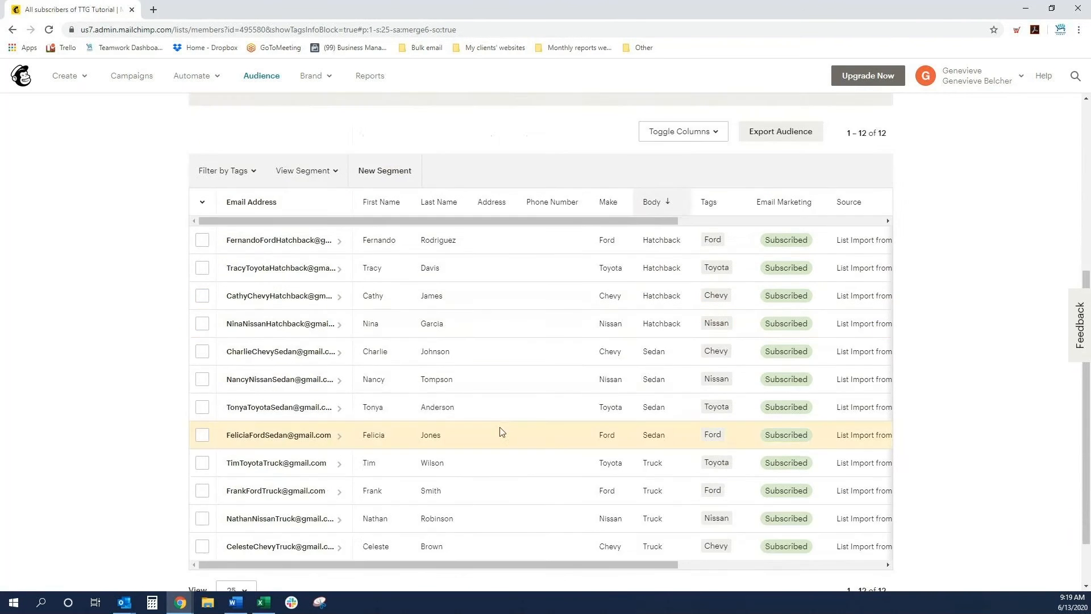
{"action": "left_click", "coordinate": [202, 462]}
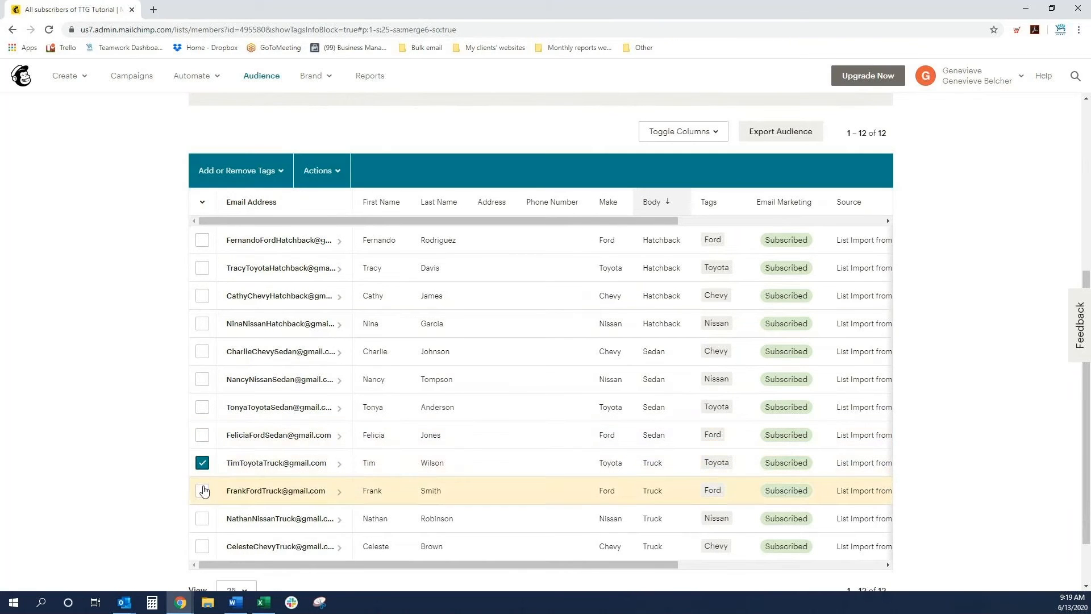
{"action": "left_click", "coordinate": [201, 491]}
{"action": "left_click", "coordinate": [202, 518]}
{"action": "left_click", "coordinate": [201, 546]}
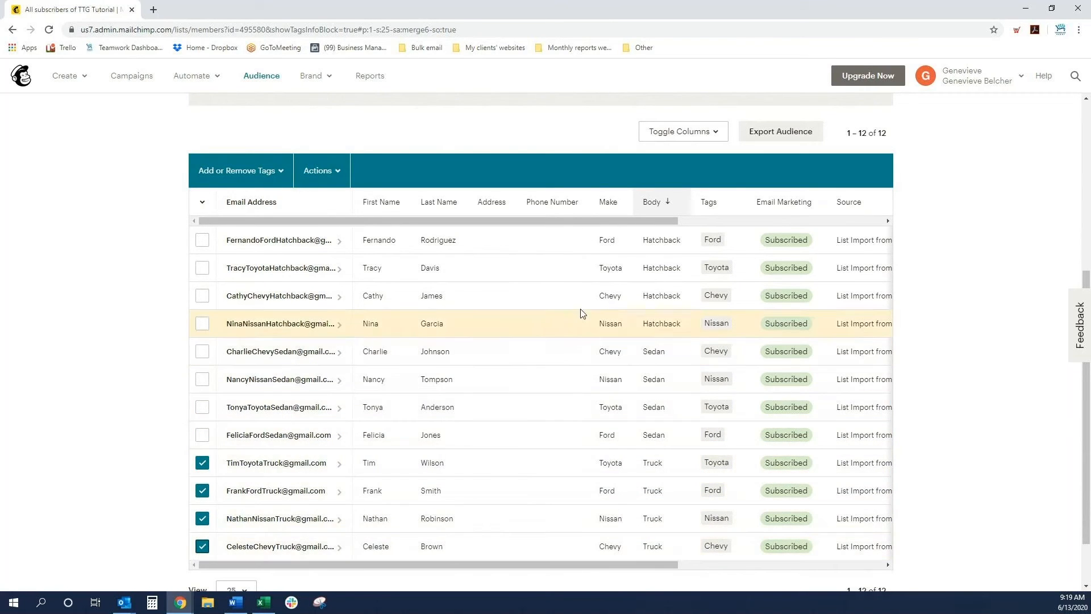
{"action": "scroll", "coordinate": [977, 230], "scroll_direction": "down", "scroll_amount": 1}
{"action": "scroll", "coordinate": [977, 230], "scroll_direction": "up", "scroll_amount": 1}
{"action": "scroll", "coordinate": [979, 231], "scroll_direction": "up", "scroll_amount": 2}
{"action": "scroll", "coordinate": [979, 233], "scroll_direction": "down", "scroll_amount": 2}
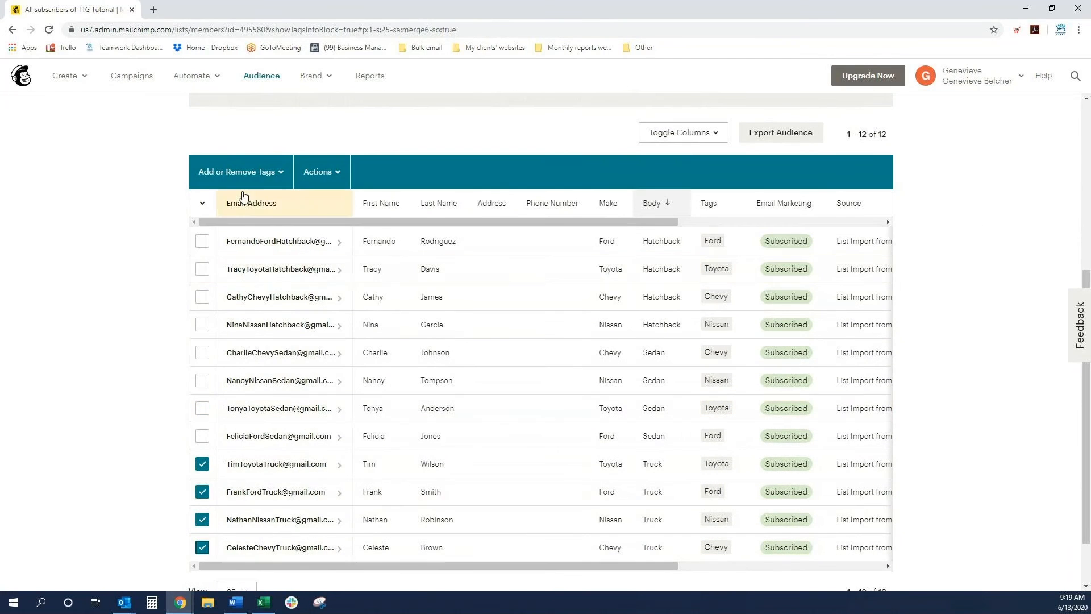
{"action": "left_click", "coordinate": [239, 171]}
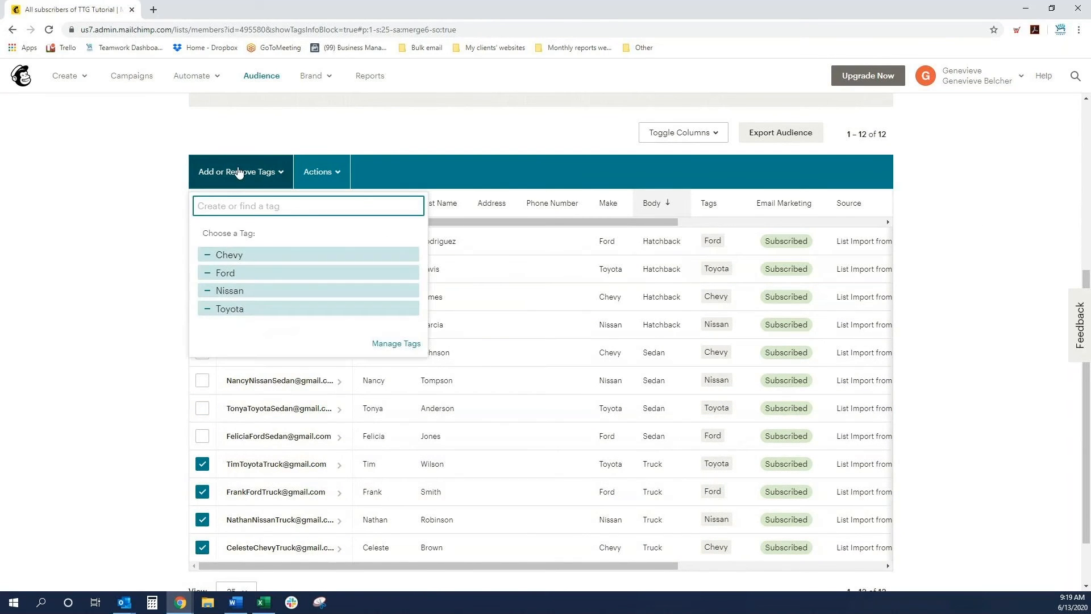
{"action": "type", "text": "Truck"}
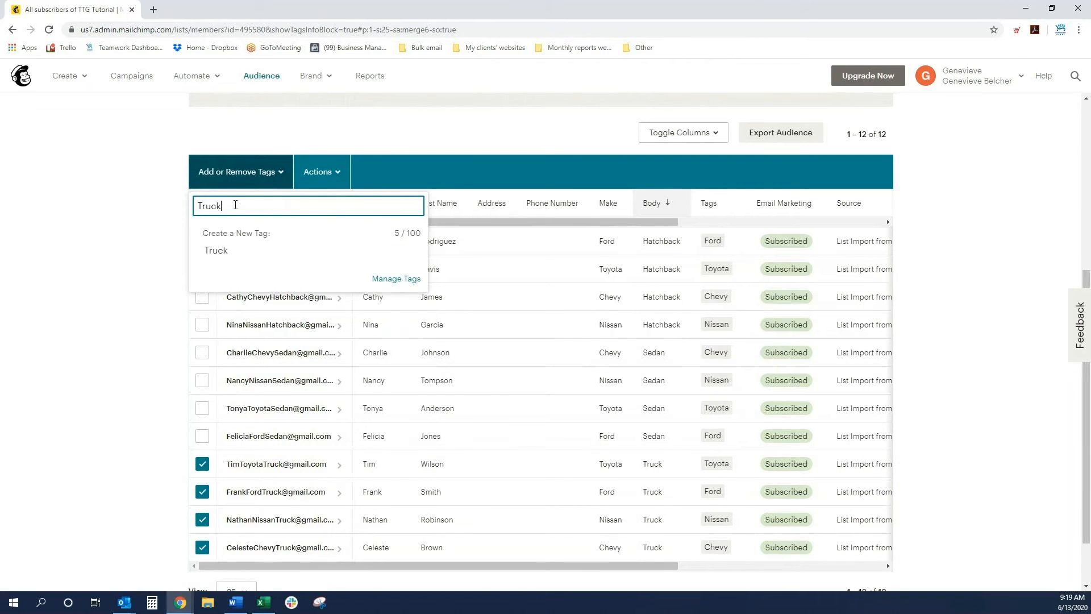
{"action": "key", "text": "Return"}
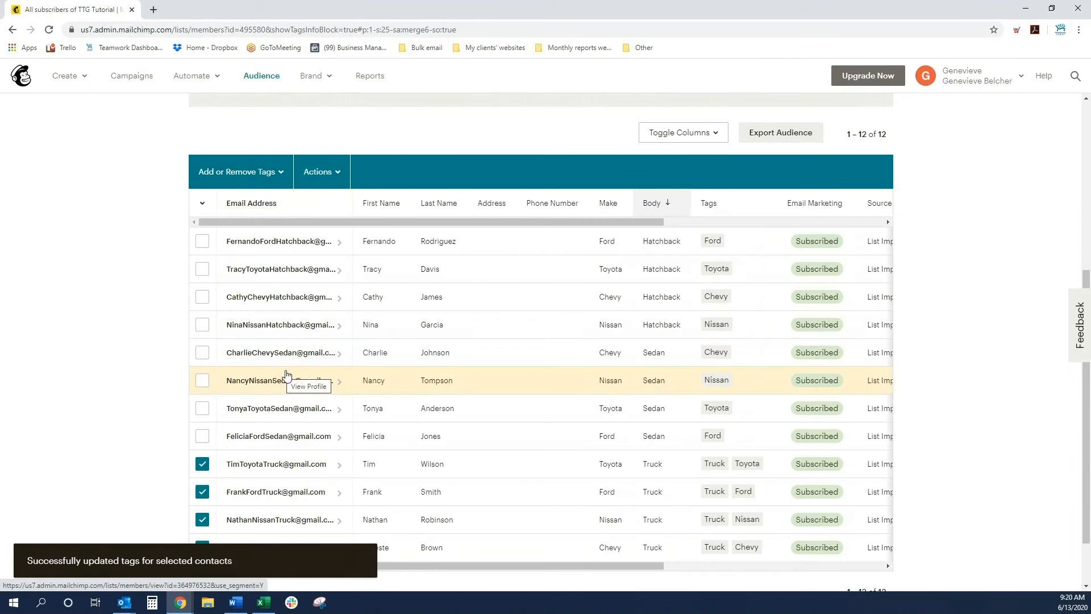
- Deselect the four truck contacts in the contact table
{"action": "scroll", "coordinate": [447, 357], "scroll_direction": "down", "scroll_amount": 1}
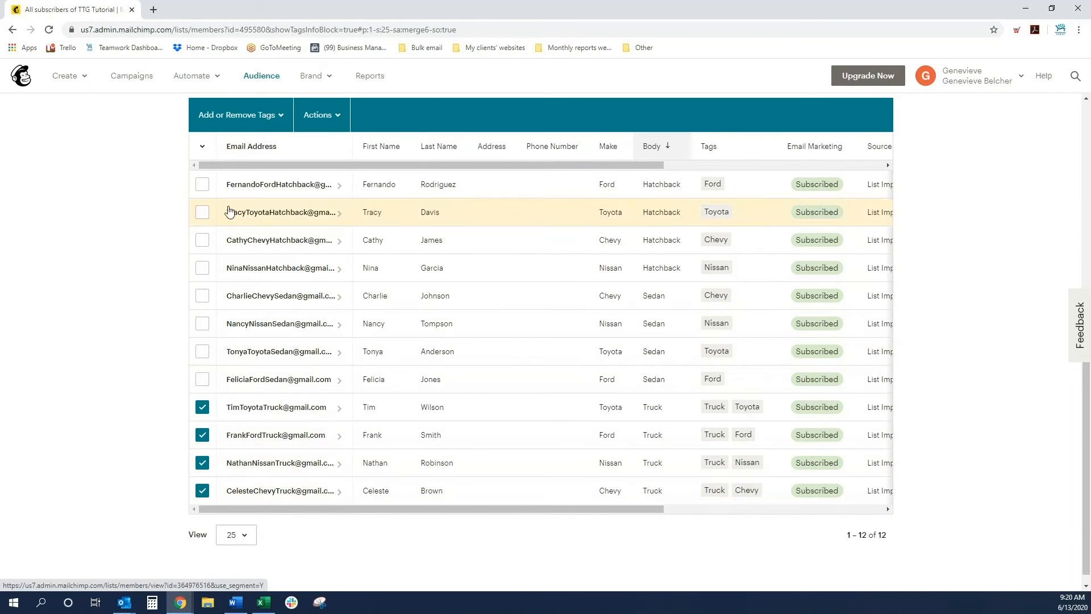
{"action": "left_click", "coordinate": [202, 407]}
{"action": "left_click", "coordinate": [202, 434]}
{"action": "left_click", "coordinate": [202, 463]}
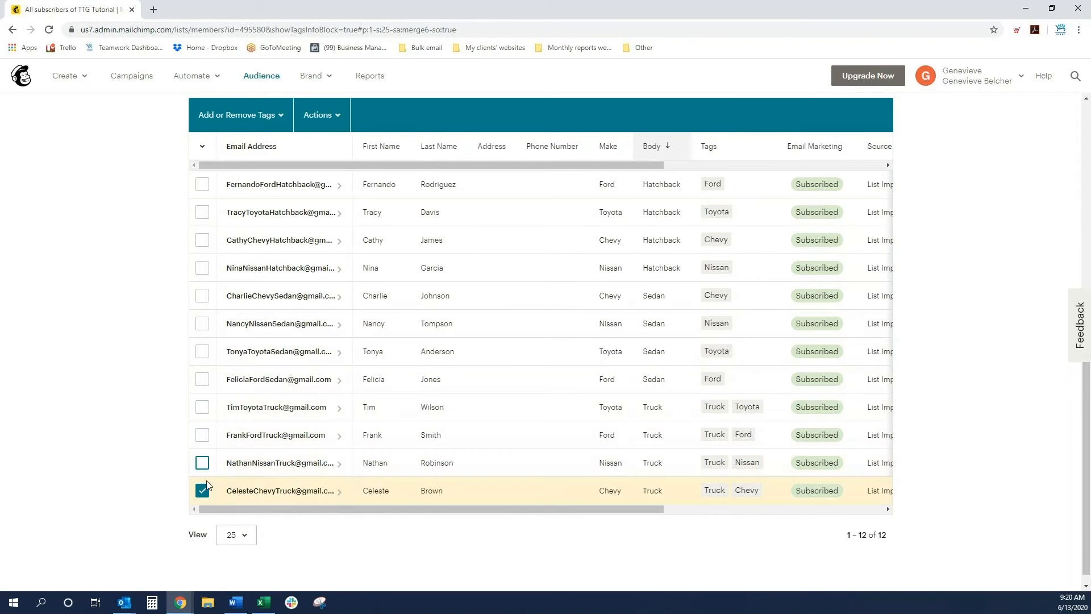
{"action": "left_click", "coordinate": [203, 490]}
- Select the four contacts whose body is Hatchback and add a new tag named Hatchback to them
{"action": "scroll", "coordinate": [273, 344], "scroll_direction": "up", "scroll_amount": 1}
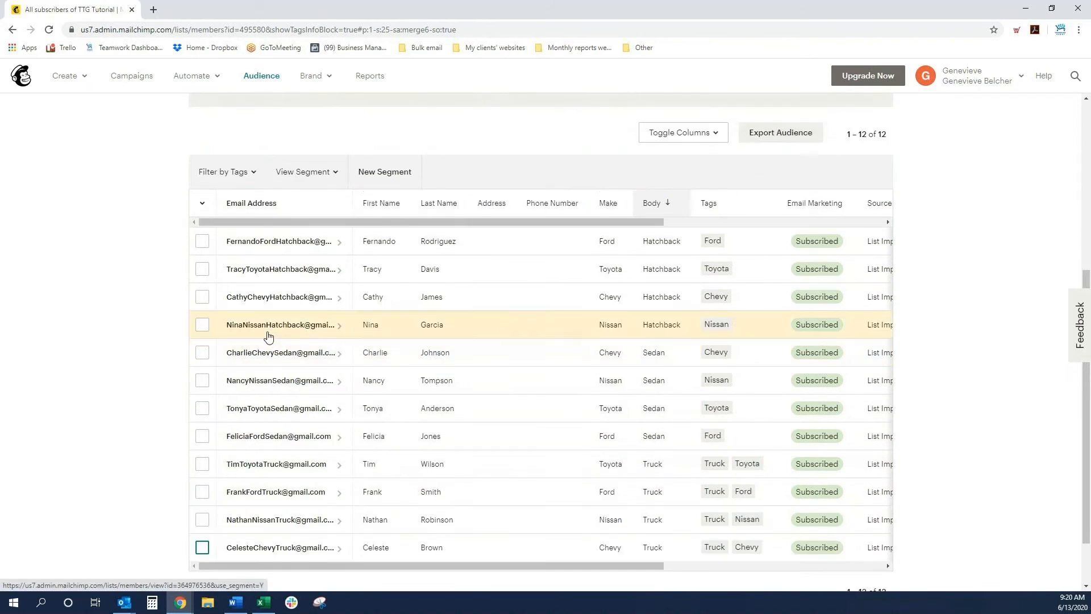
{"action": "left_click", "coordinate": [202, 242]}
{"action": "left_click", "coordinate": [202, 269]}
{"action": "left_click", "coordinate": [203, 297]}
{"action": "left_click", "coordinate": [202, 325]}
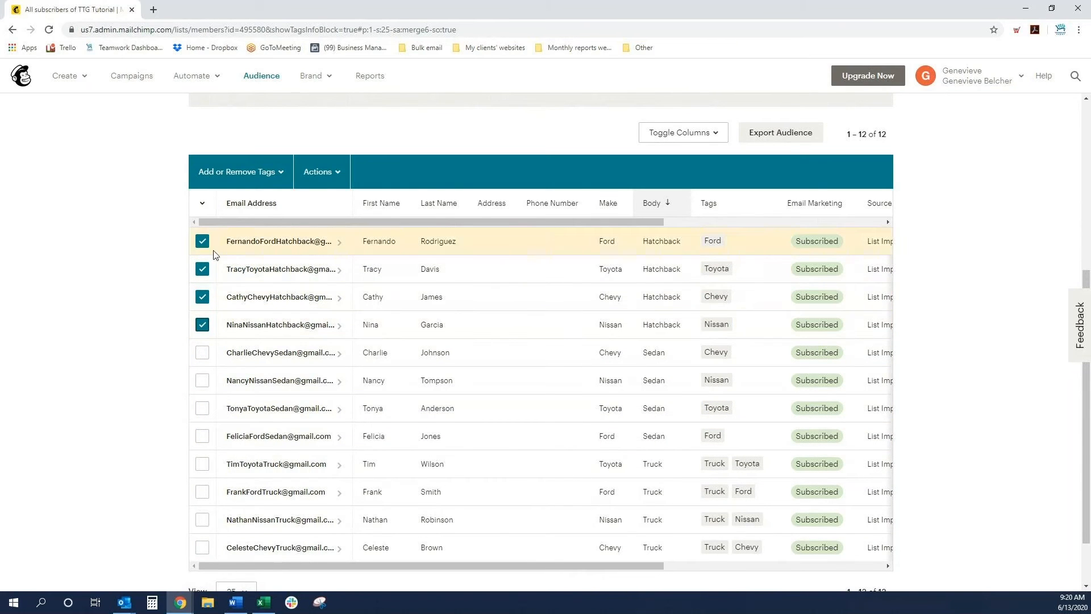
{"action": "left_click", "coordinate": [223, 176]}
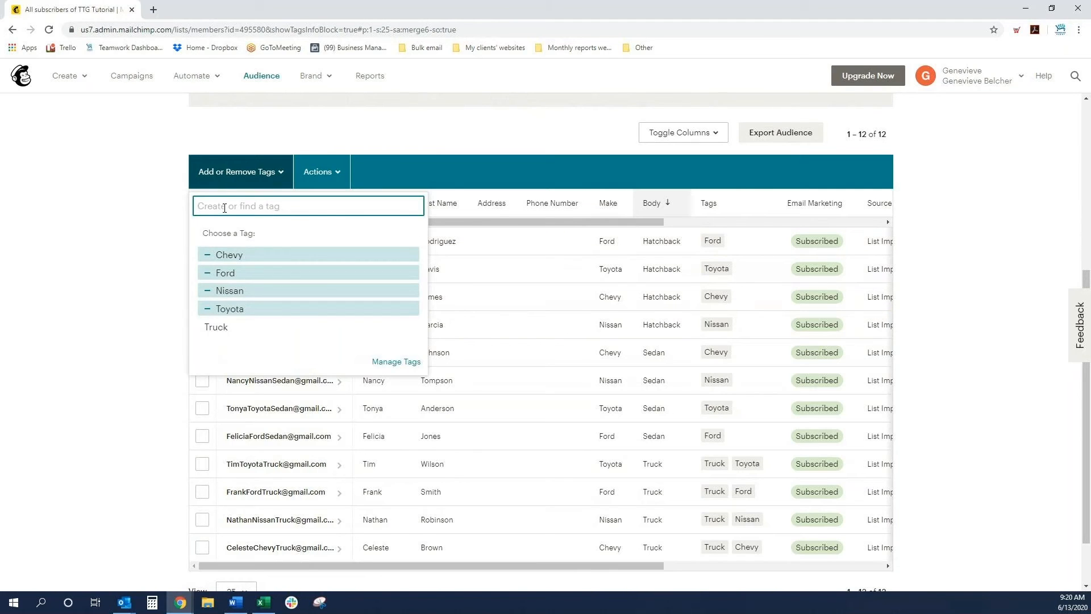
{"action": "type", "text": "Hatchback"}
{"action": "key", "text": "Return"}
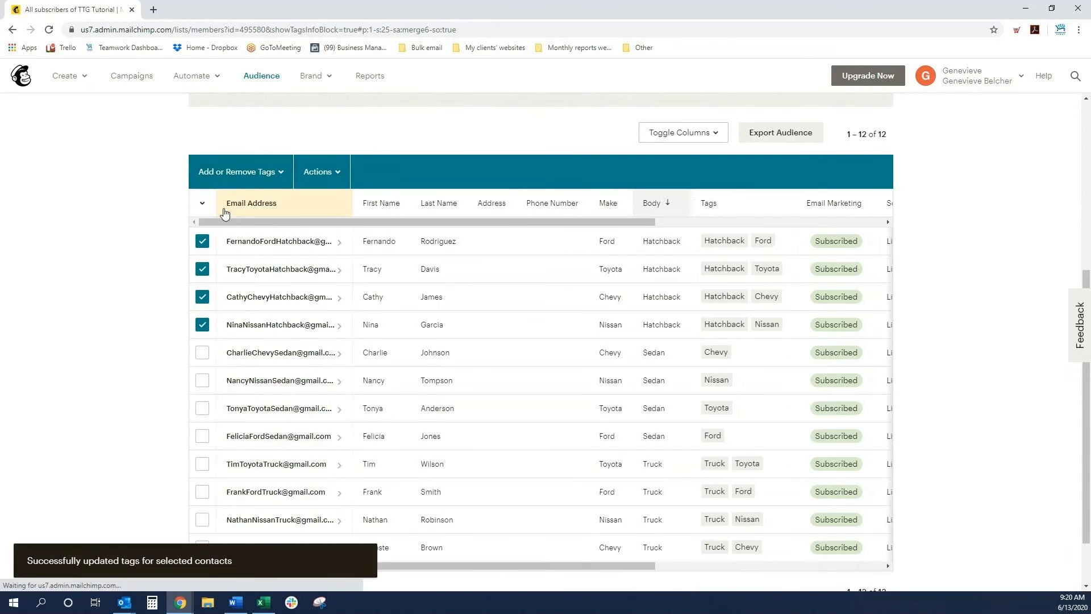
- Deselect the four hatchback contacts in the contact table
{"action": "left_click", "coordinate": [203, 242]}
{"action": "left_click", "coordinate": [202, 269]}
{"action": "left_click", "coordinate": [202, 296]}
{"action": "left_click", "coordinate": [203, 324]}
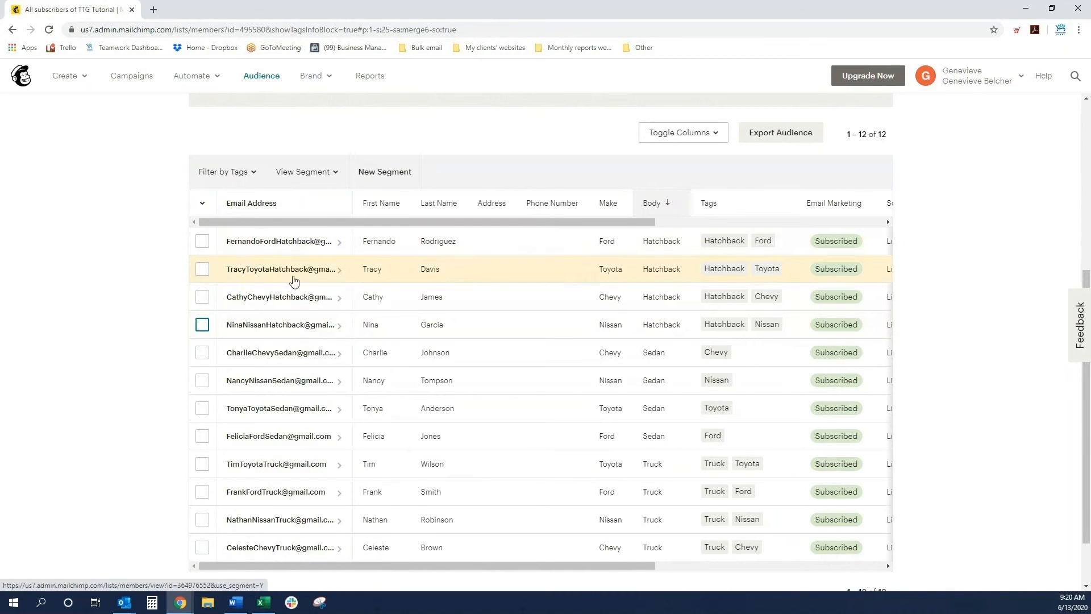
- Select the four contacts whose body is Sedan and add a new tag named Sedan to them
{"action": "scroll", "coordinate": [270, 329], "scroll_direction": "down", "scroll_amount": 1}
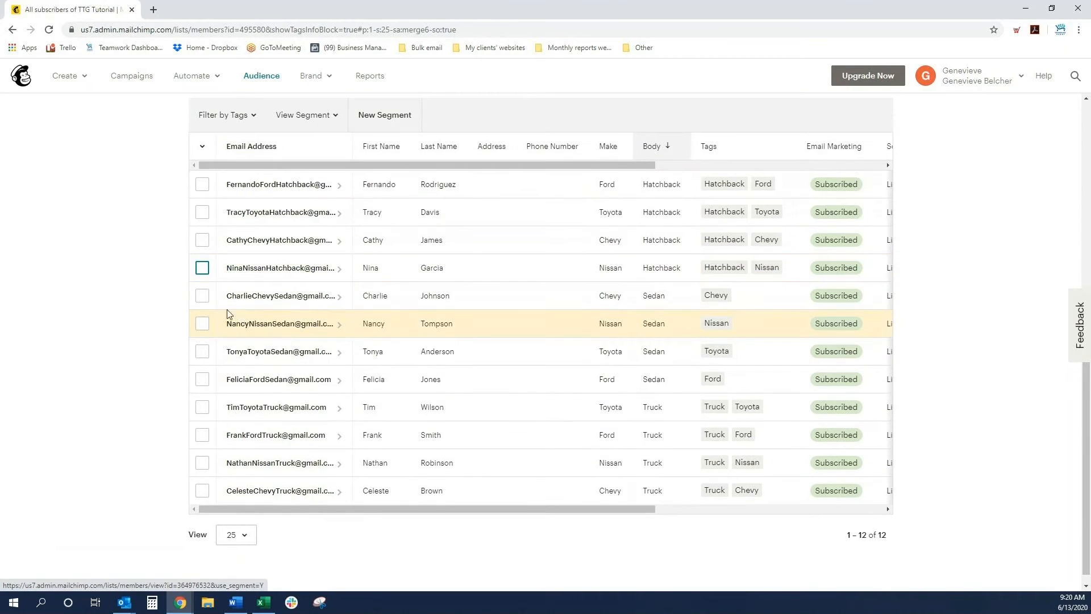
{"action": "left_click", "coordinate": [202, 295]}
{"action": "left_click", "coordinate": [202, 323]}
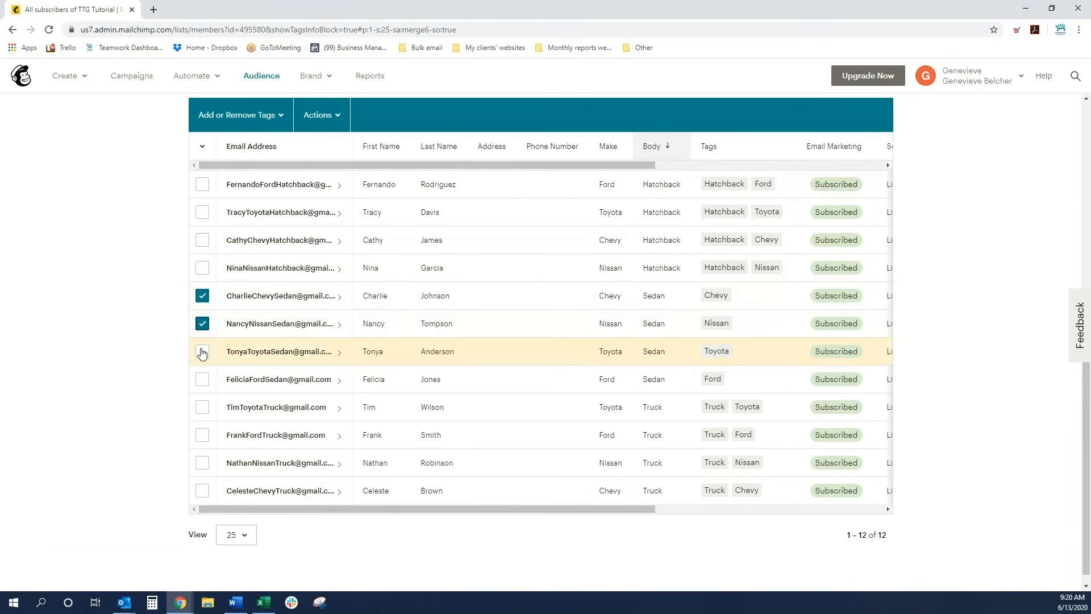
{"action": "left_click", "coordinate": [202, 352]}
{"action": "left_click", "coordinate": [203, 379]}
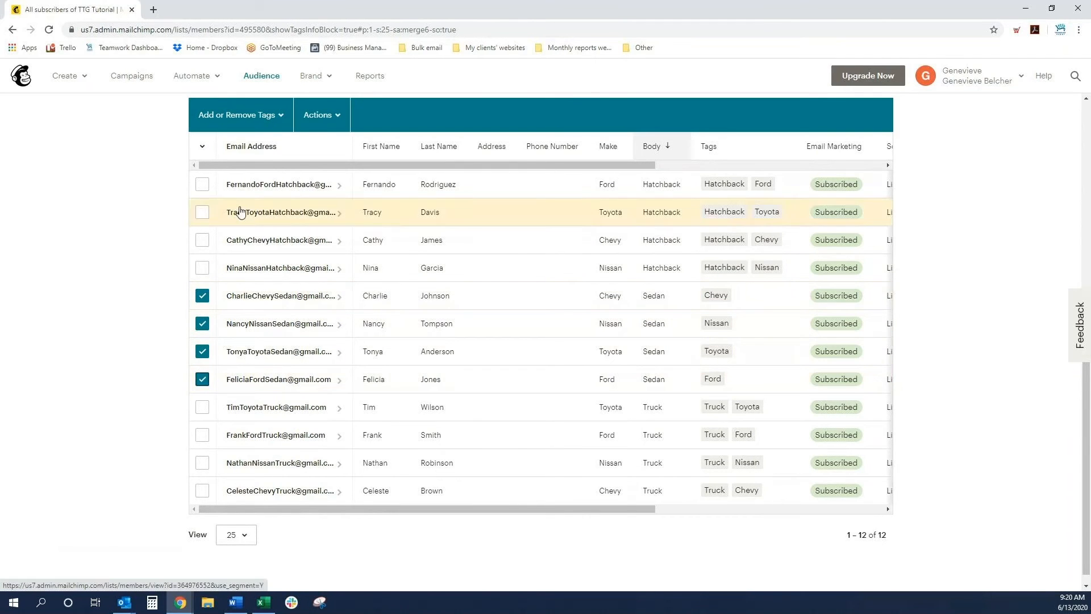
{"action": "left_click", "coordinate": [229, 114]}
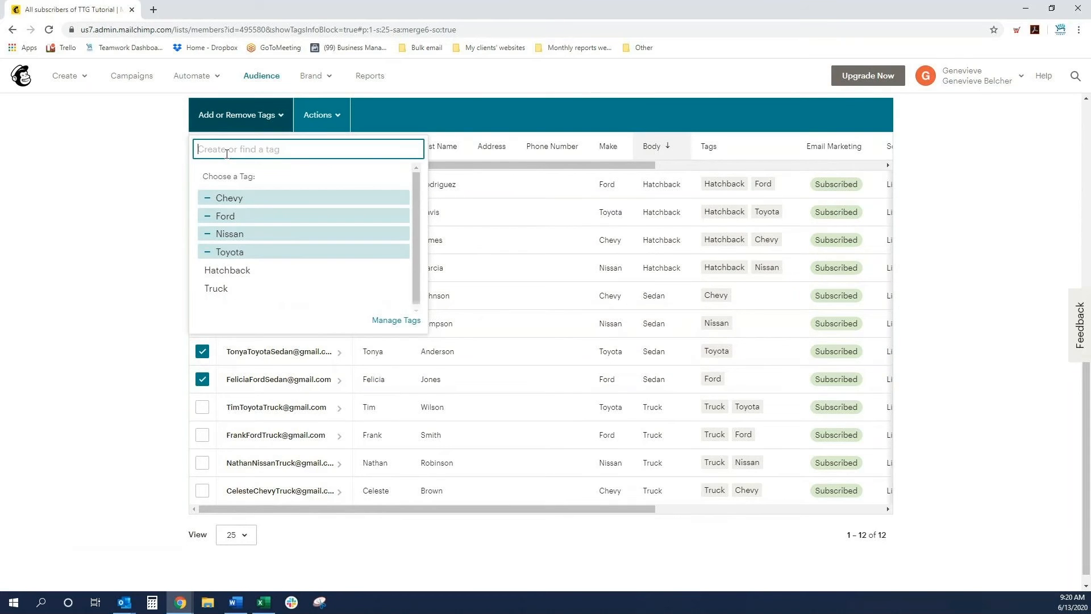
{"action": "type", "text": "Sedan"}
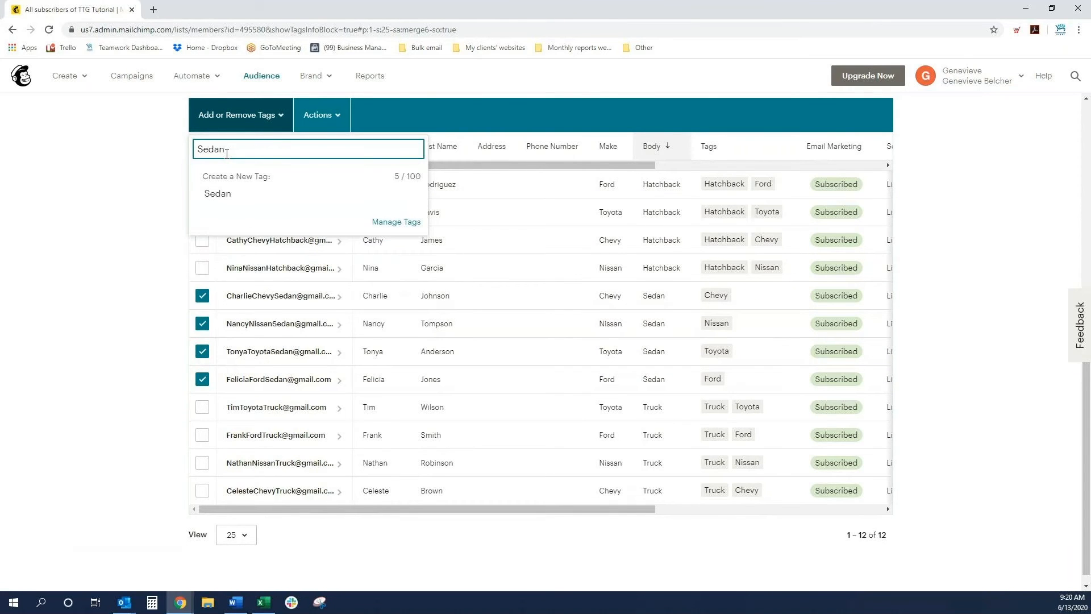
{"action": "key", "text": "Return"}
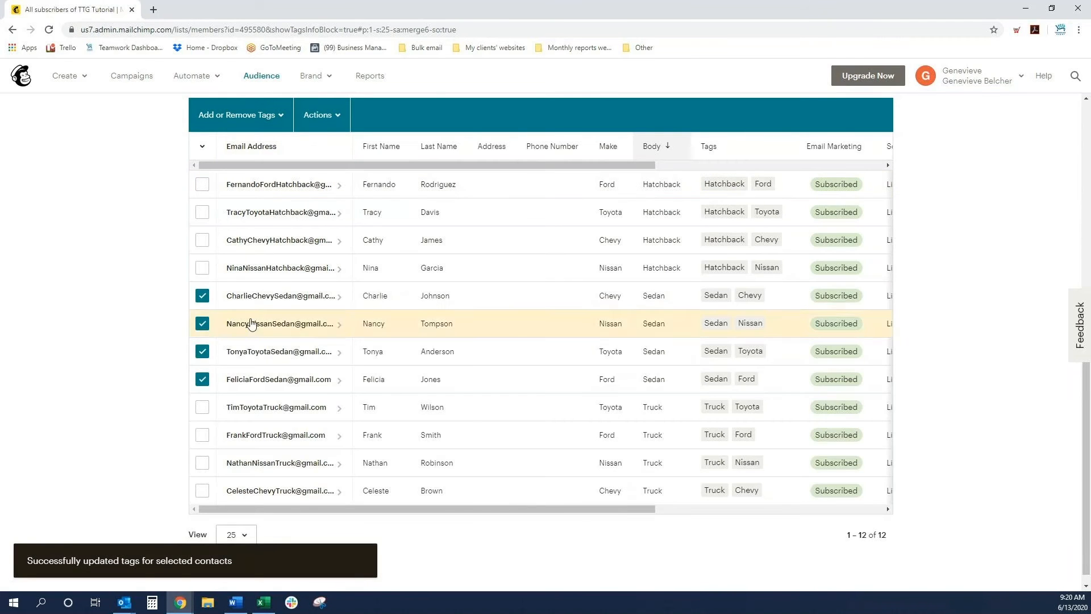
- Deselect the four sedan contacts in the contact table
{"action": "left_click", "coordinate": [202, 295]}
{"action": "left_click", "coordinate": [203, 324]}
{"action": "left_click", "coordinate": [202, 351]}
{"action": "left_click", "coordinate": [202, 379]}
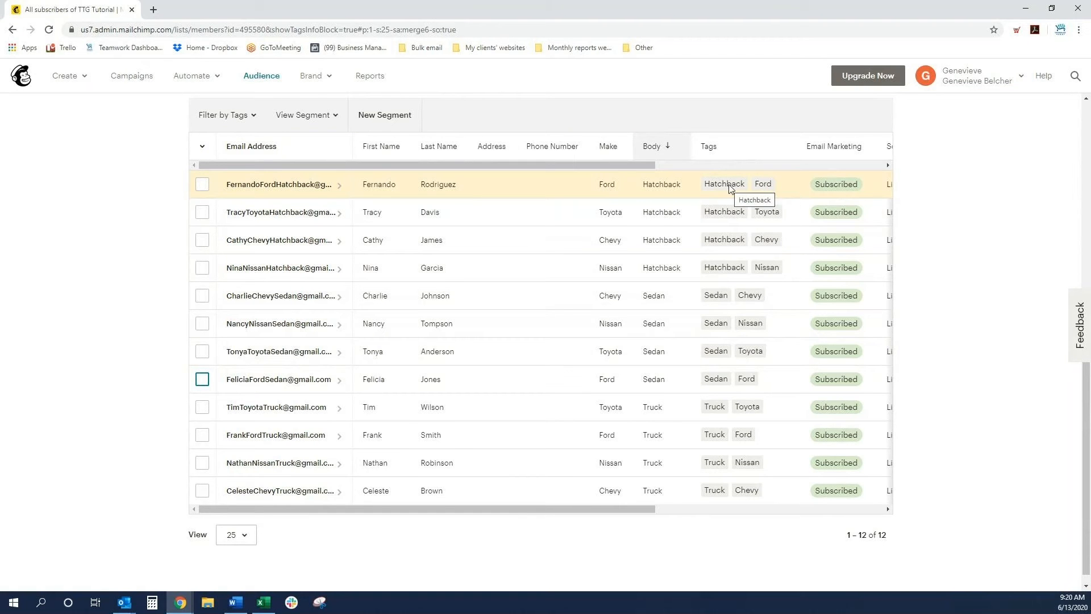
- Open the TTG Tutorial audience overview and examine the available options for managing its contacts
{"action": "scroll", "coordinate": [840, 350], "scroll_direction": "up", "scroll_amount": 4}
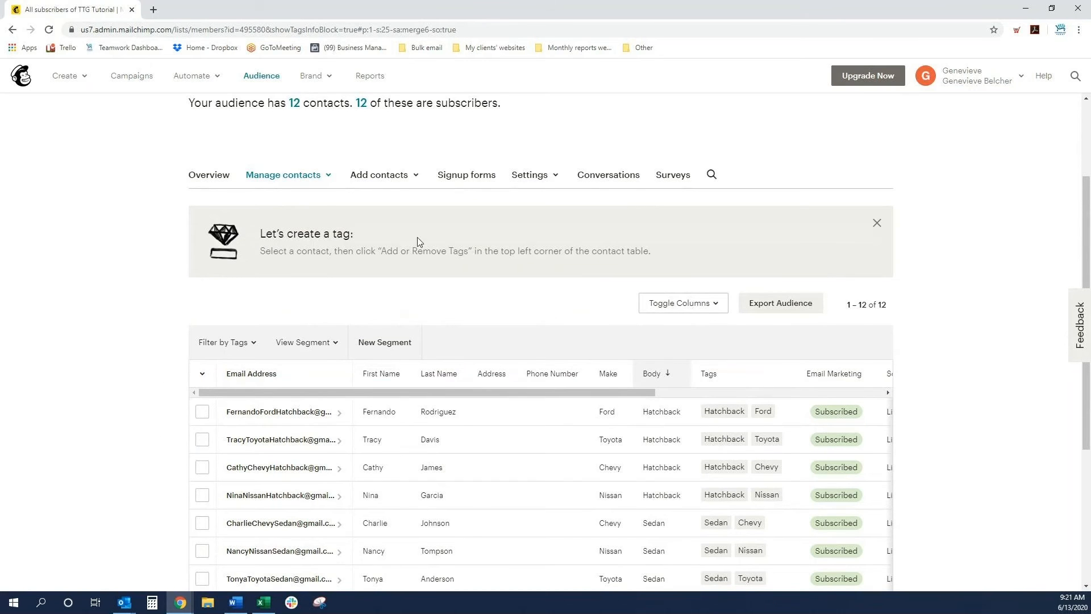
{"action": "left_click", "coordinate": [206, 181]}
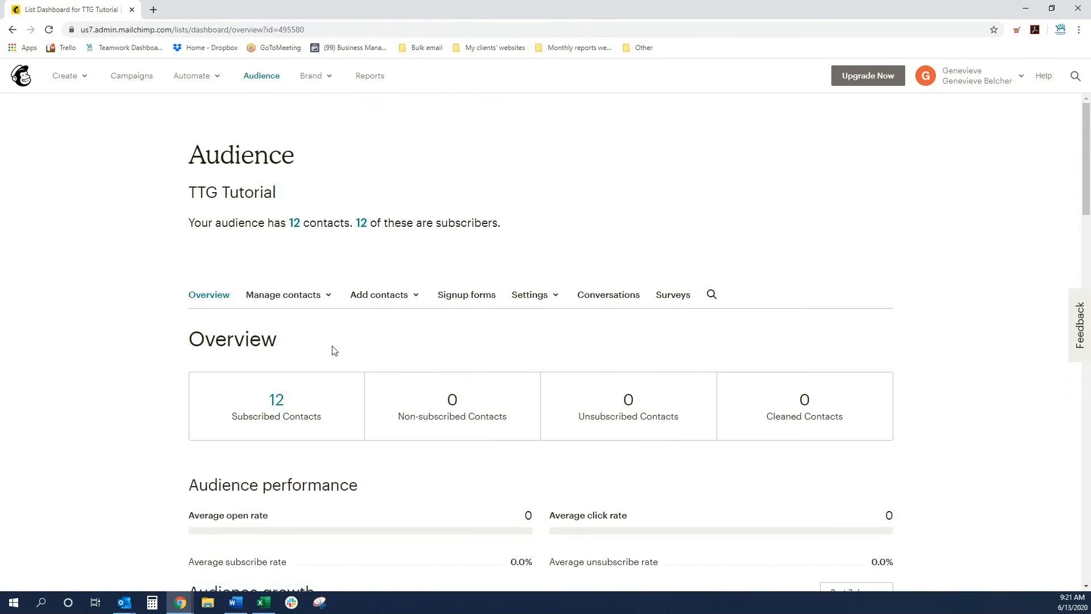
{"action": "scroll", "coordinate": [360, 301], "scroll_direction": "down", "scroll_amount": 1}
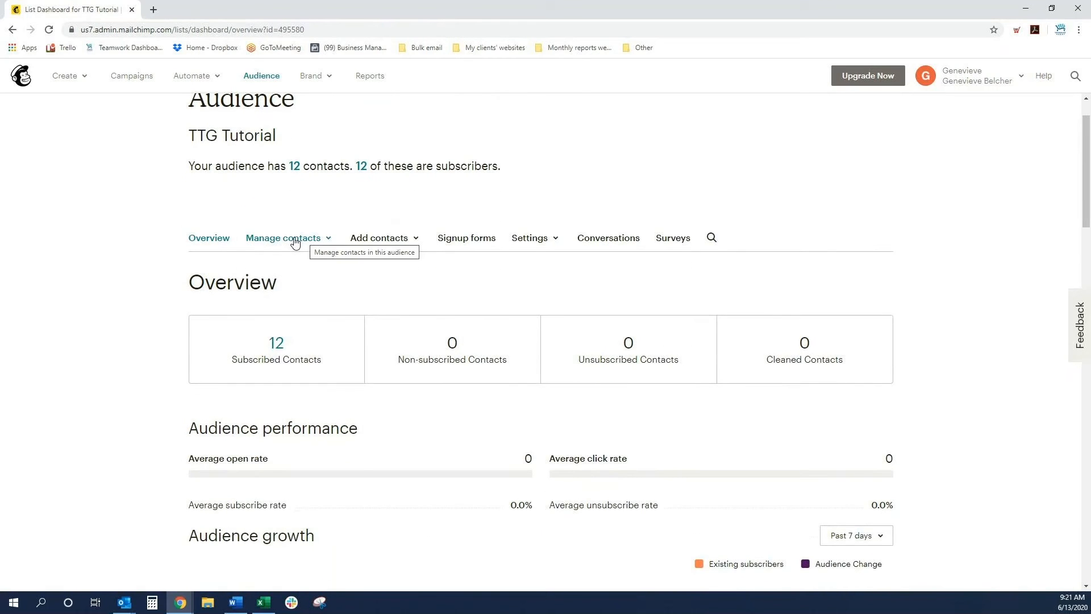
{"action": "left_click", "coordinate": [294, 241]}
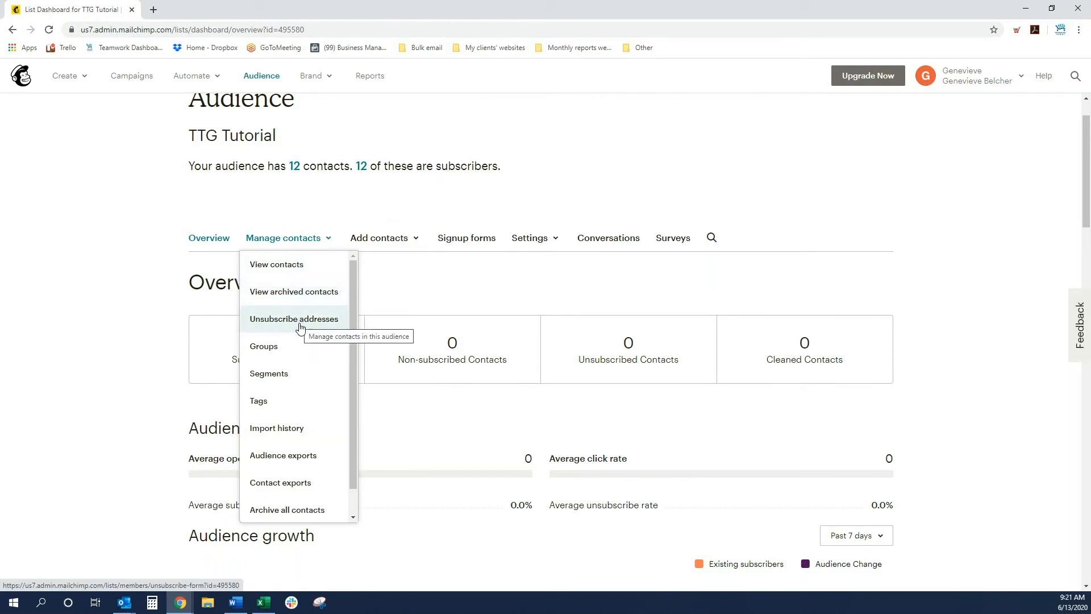
{"action": "scroll", "coordinate": [296, 321], "scroll_direction": "down", "scroll_amount": 1}
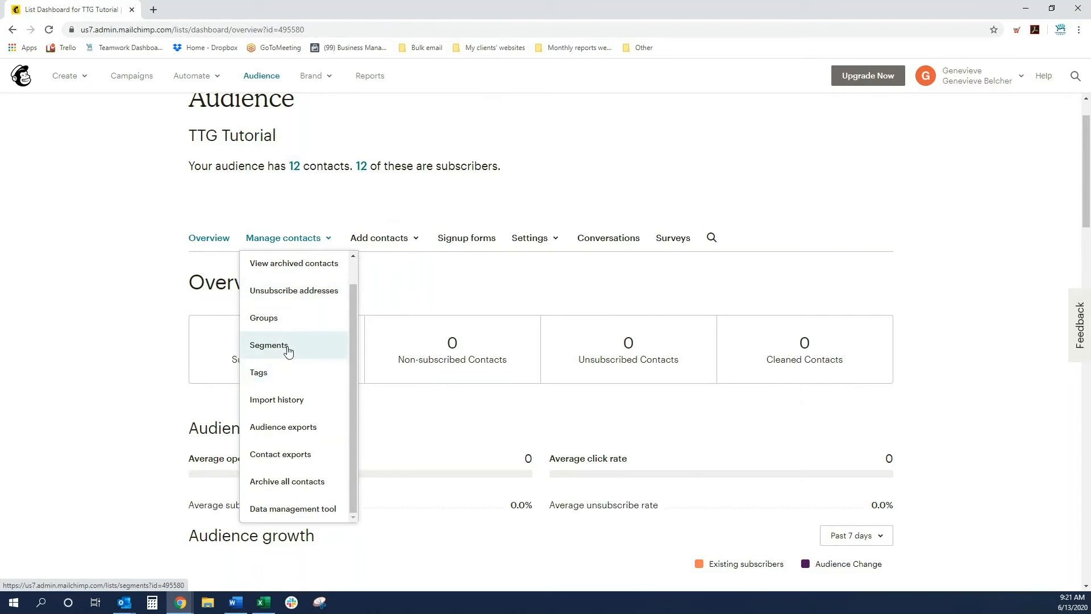
{"action": "scroll", "coordinate": [310, 375], "scroll_direction": "down", "scroll_amount": 1}
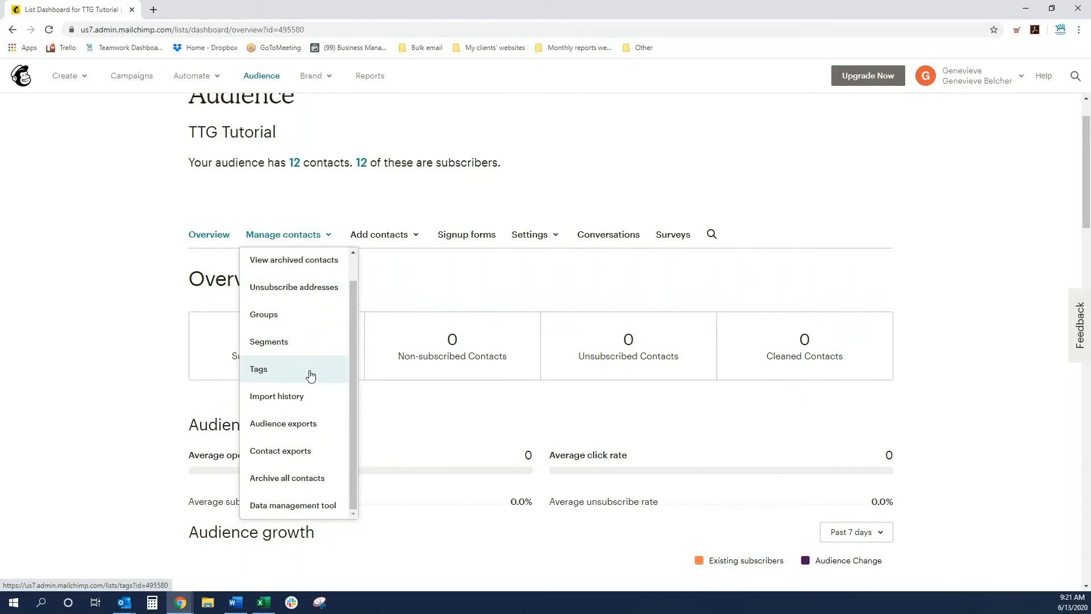
{"action": "scroll", "coordinate": [311, 376], "scroll_direction": "down", "scroll_amount": 1}
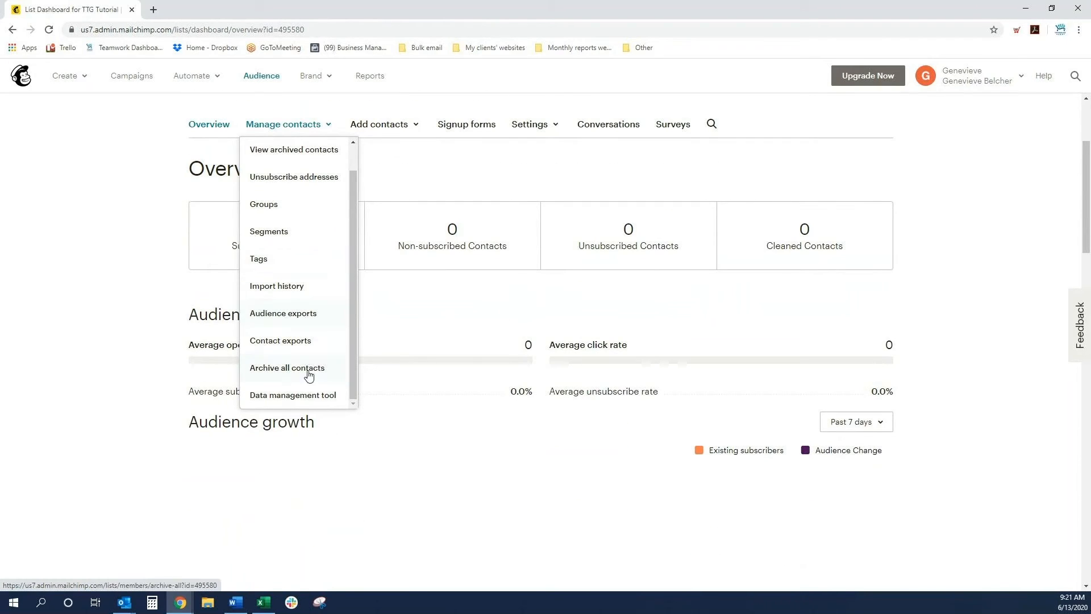
{"action": "left_click", "coordinate": [434, 329]}
{"action": "scroll", "coordinate": [436, 330], "scroll_direction": "up", "scroll_amount": 2}
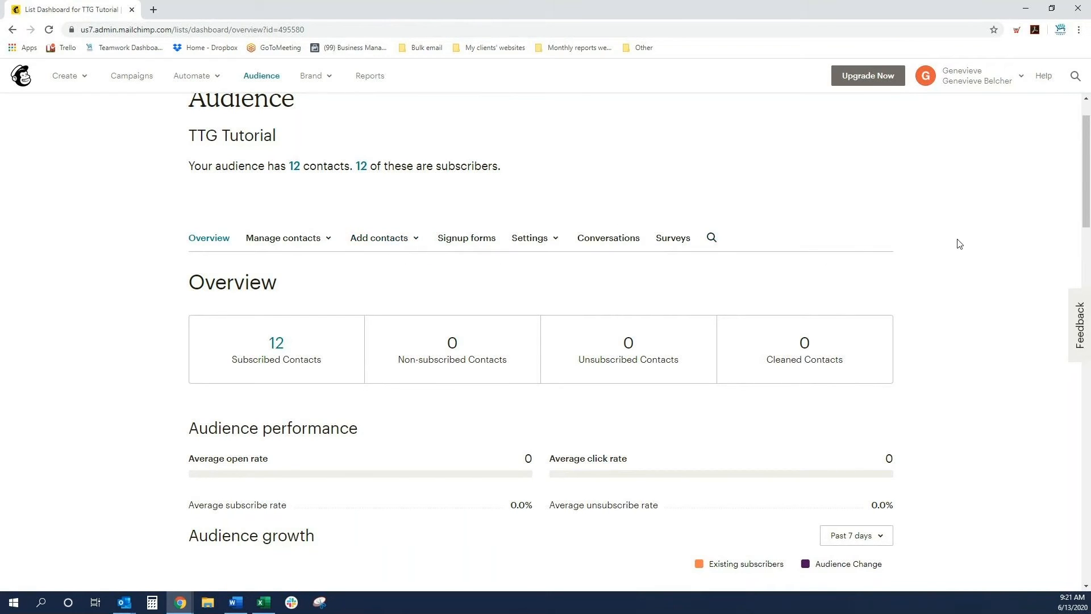
{"action": "scroll", "coordinate": [959, 241], "scroll_direction": "up", "scroll_amount": 1}
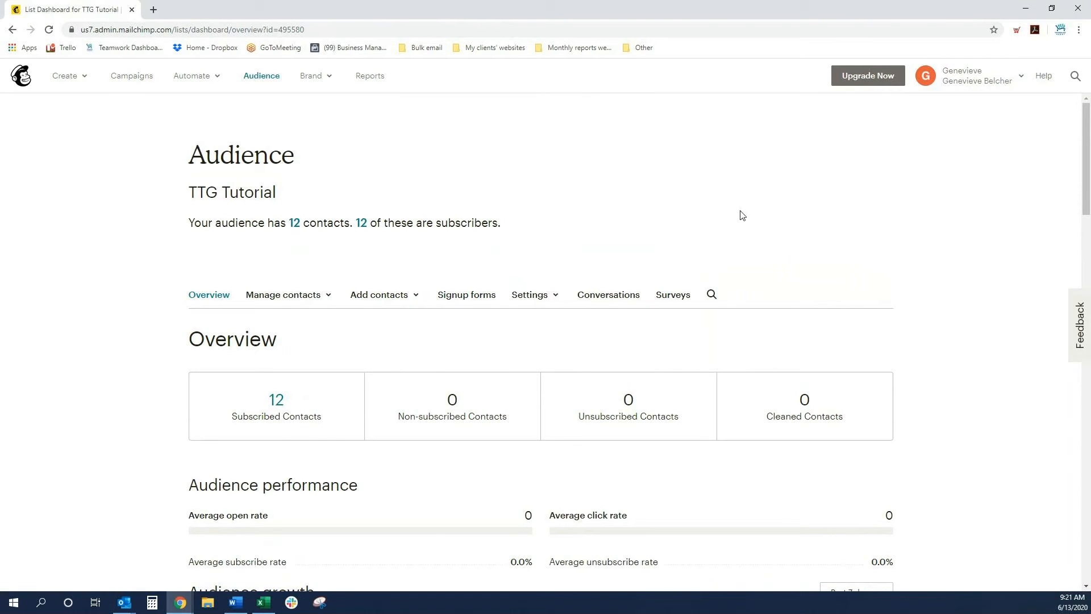
- Create a regular email campaign named July 2020 Newsletter
{"action": "left_click", "coordinate": [73, 82]}
{"action": "left_click", "coordinate": [101, 108]}
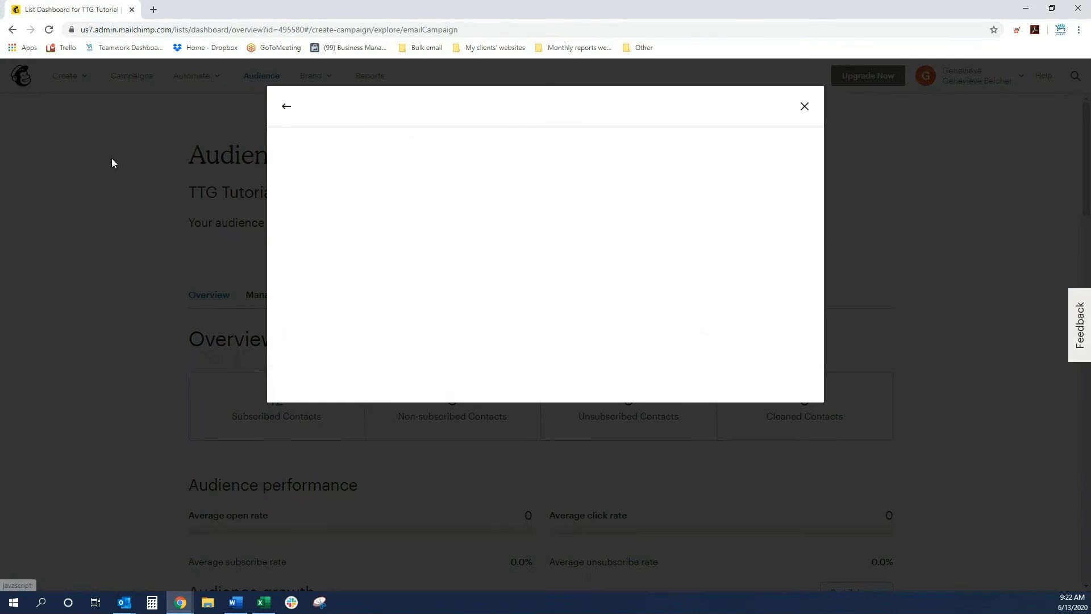
{"action": "left_click", "coordinate": [438, 309]}
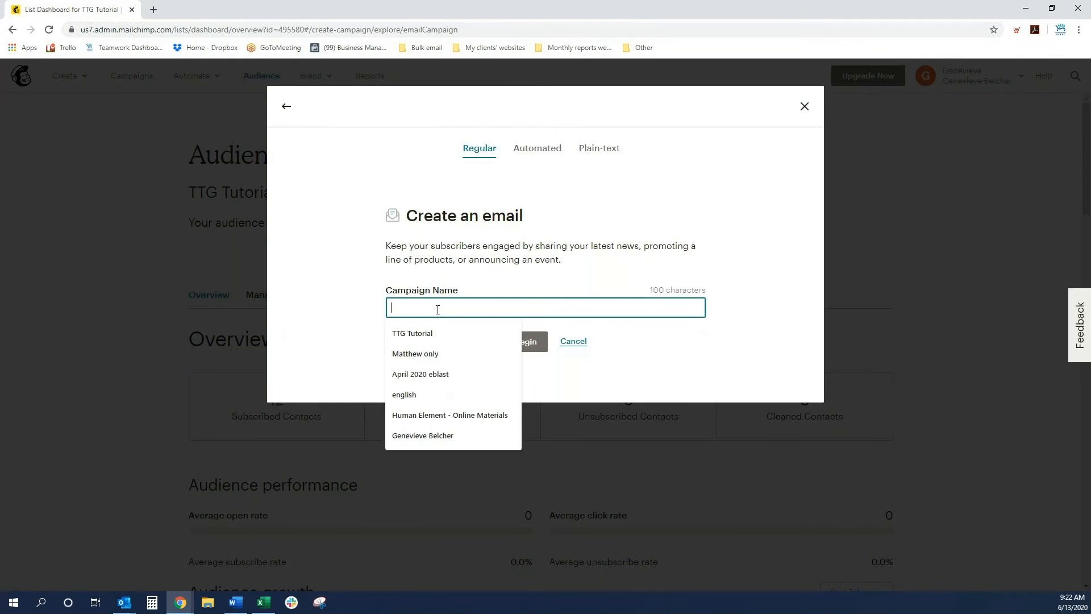
{"action": "type", "text": "July 2020 newsletter"}
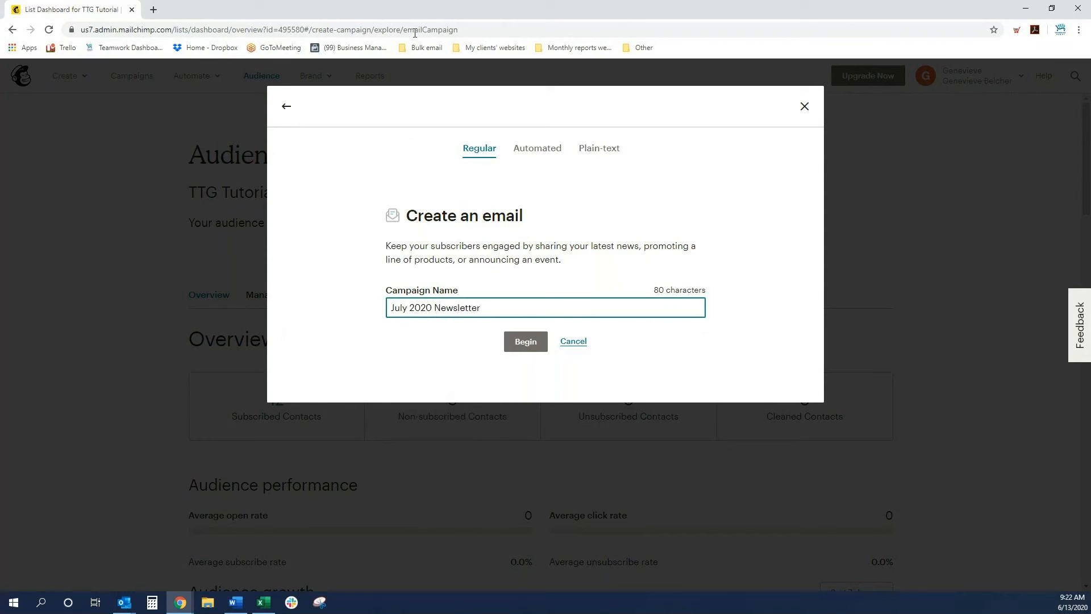
{"action": "left_click", "coordinate": [536, 343]}
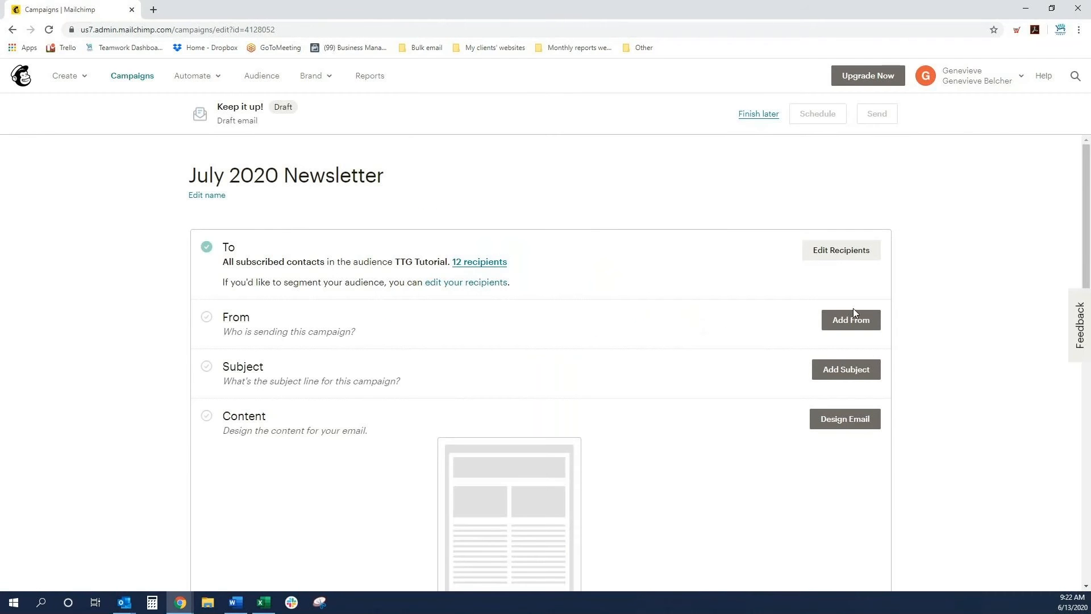
- Set the campaign's recipients to contacts tagged Truck in the TTG Tutorial audience and save them
{"action": "left_click", "coordinate": [835, 250]}
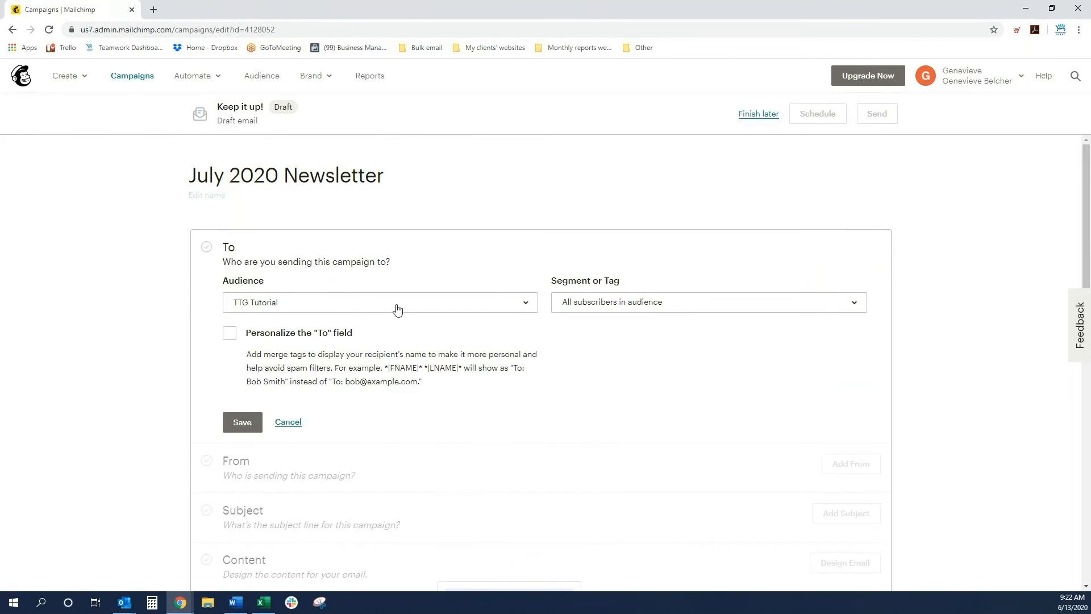
{"action": "left_click", "coordinate": [307, 306]}
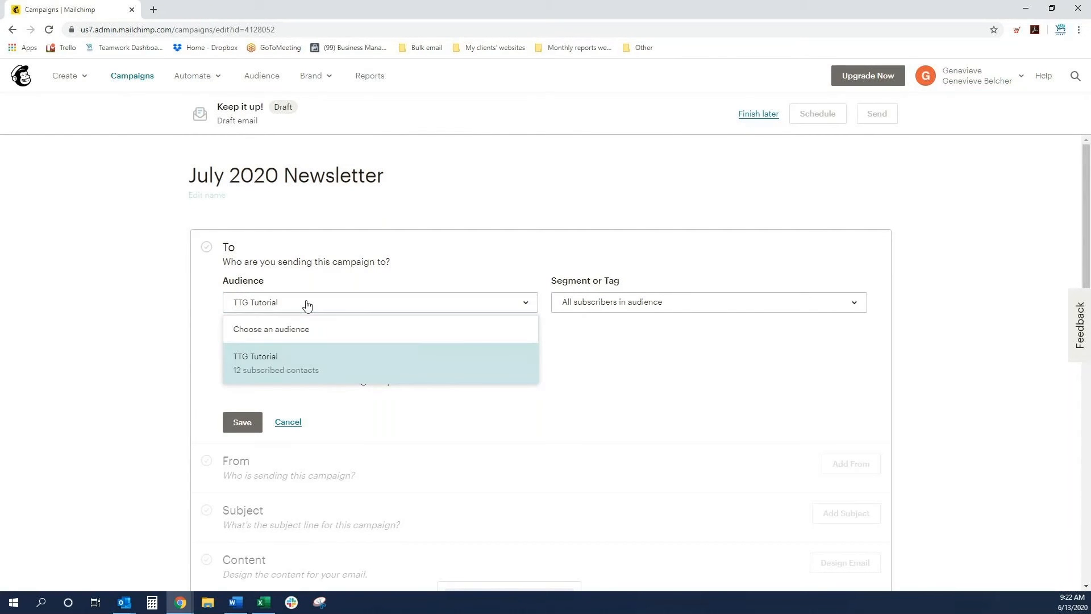
{"action": "left_click", "coordinate": [307, 306]}
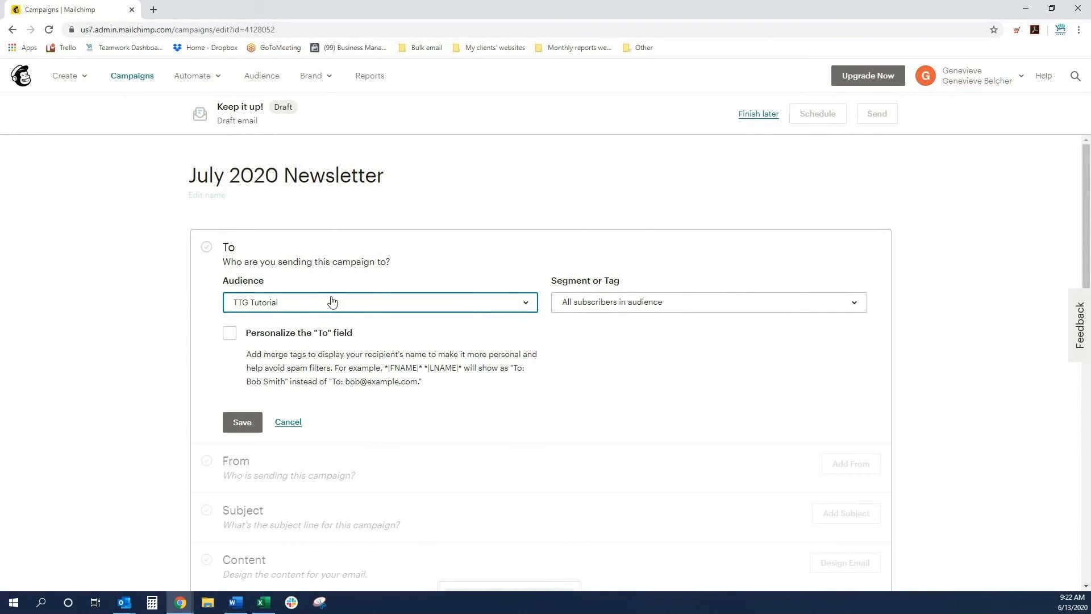
{"action": "left_click", "coordinate": [678, 307]}
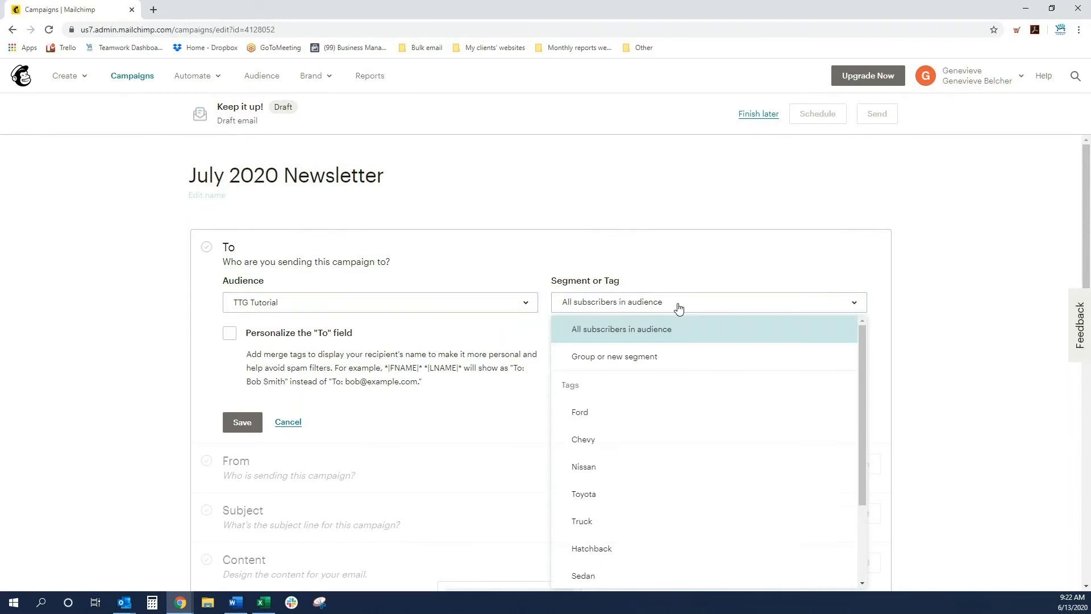
{"action": "scroll", "coordinate": [709, 324], "scroll_direction": "down", "scroll_amount": 1}
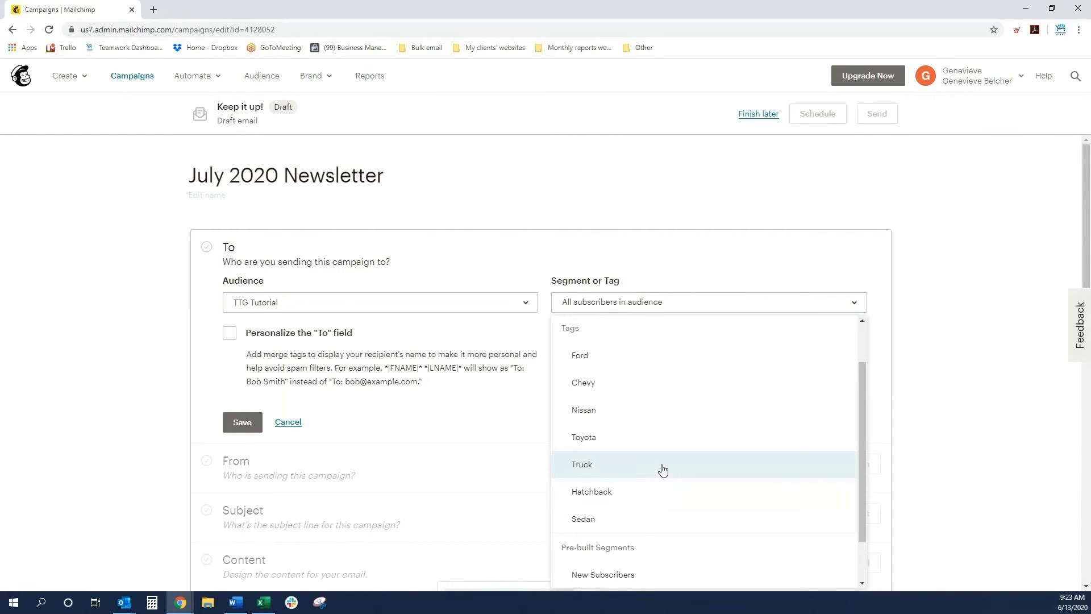
{"action": "left_click", "coordinate": [645, 473]}
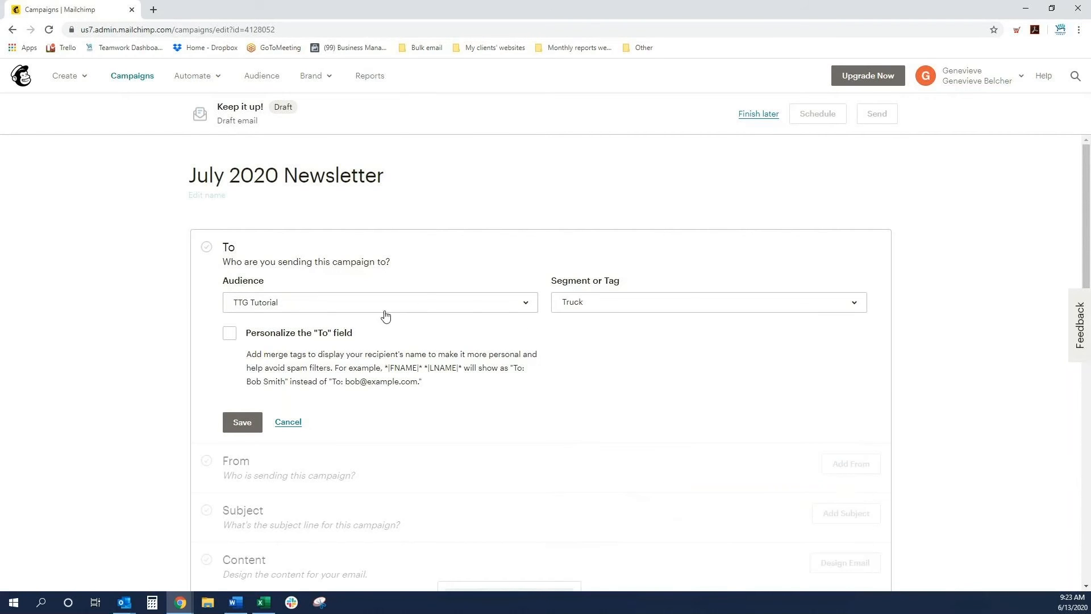
{"action": "scroll", "coordinate": [674, 318], "scroll_direction": "down", "scroll_amount": 2}
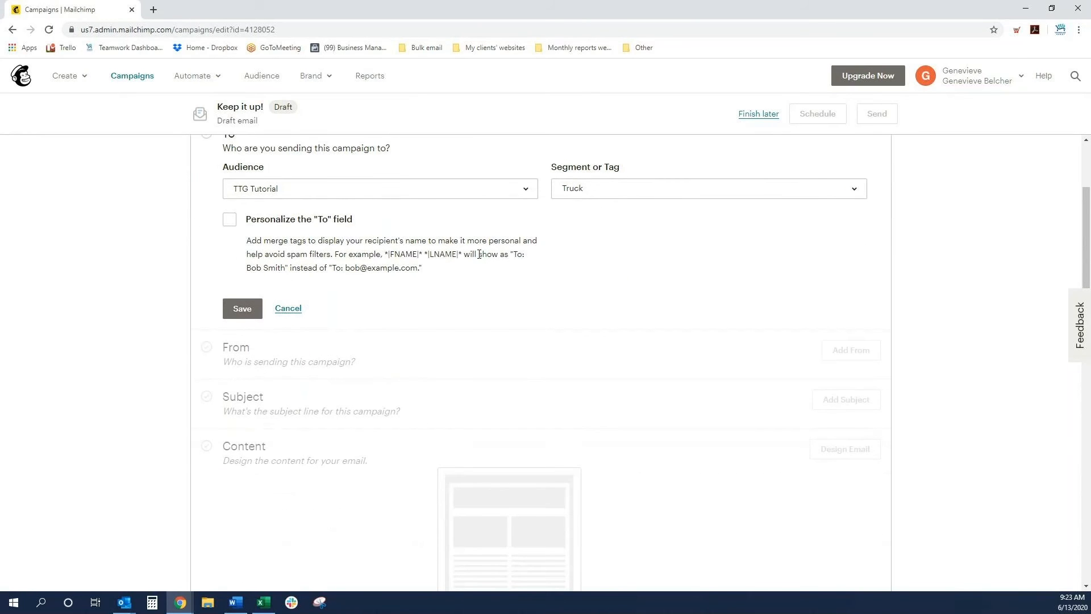
{"action": "left_click", "coordinate": [242, 309]}
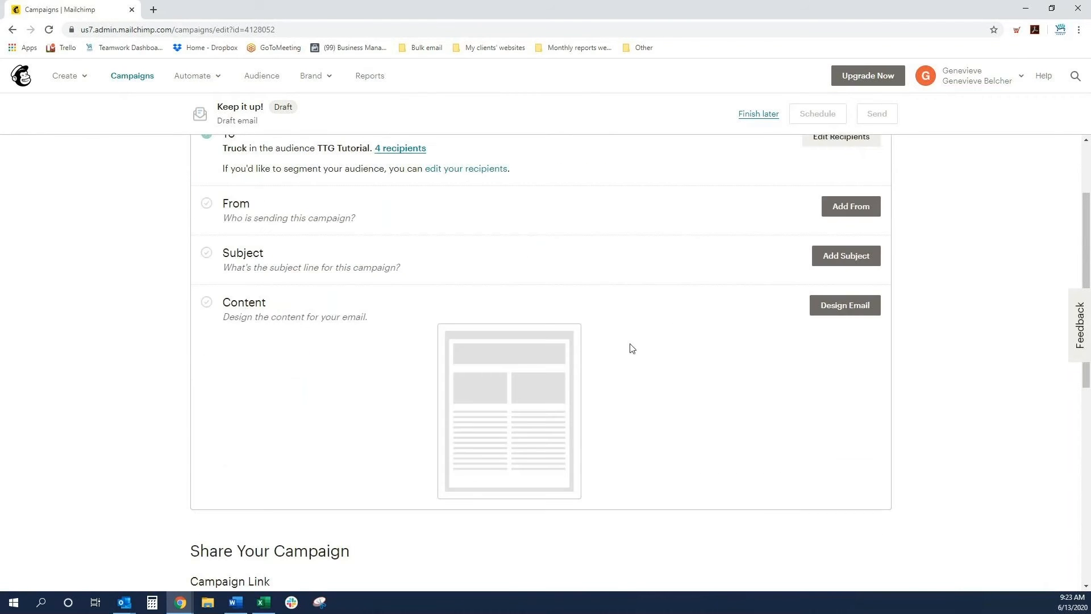
- Leave the campaign draft and open the TTG Tutorial contact table from the list of all audiences
{"action": "scroll", "coordinate": [665, 343], "scroll_direction": "up", "scroll_amount": 2}
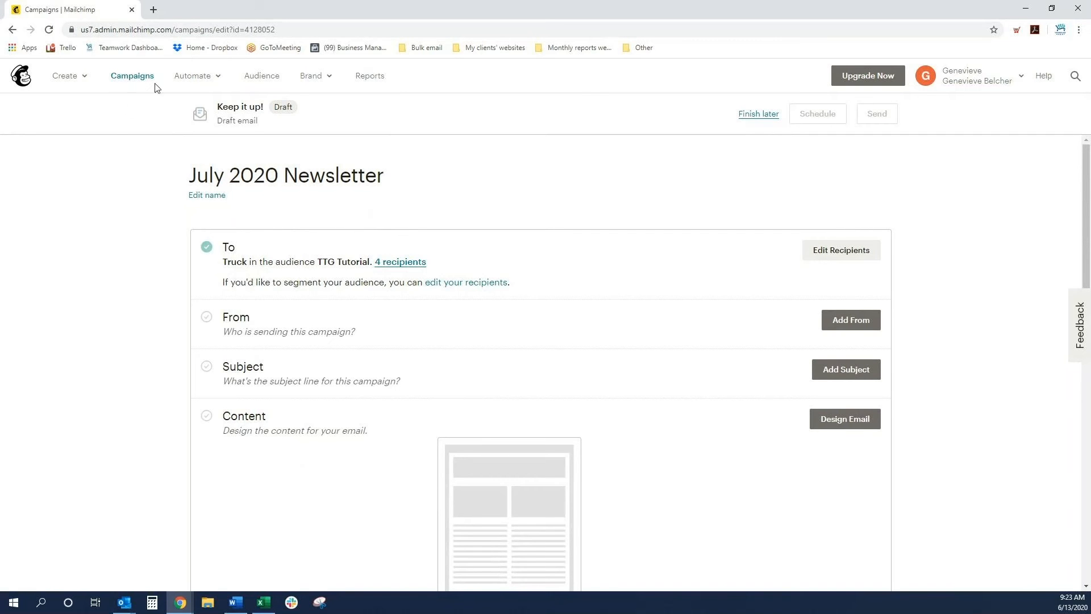
{"action": "left_click", "coordinate": [261, 75]}
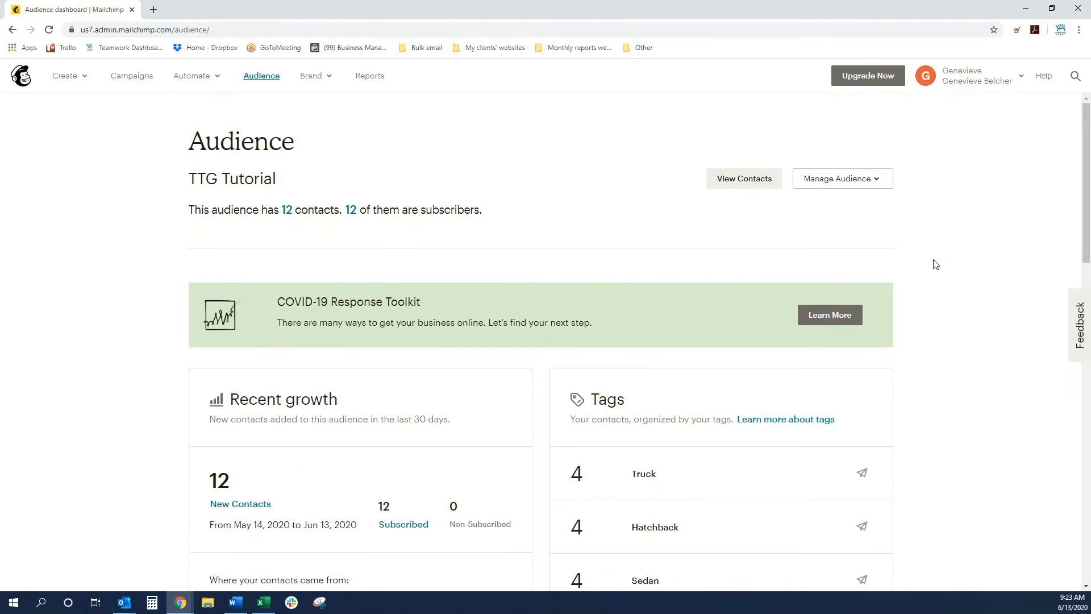
{"action": "left_click", "coordinate": [881, 180]}
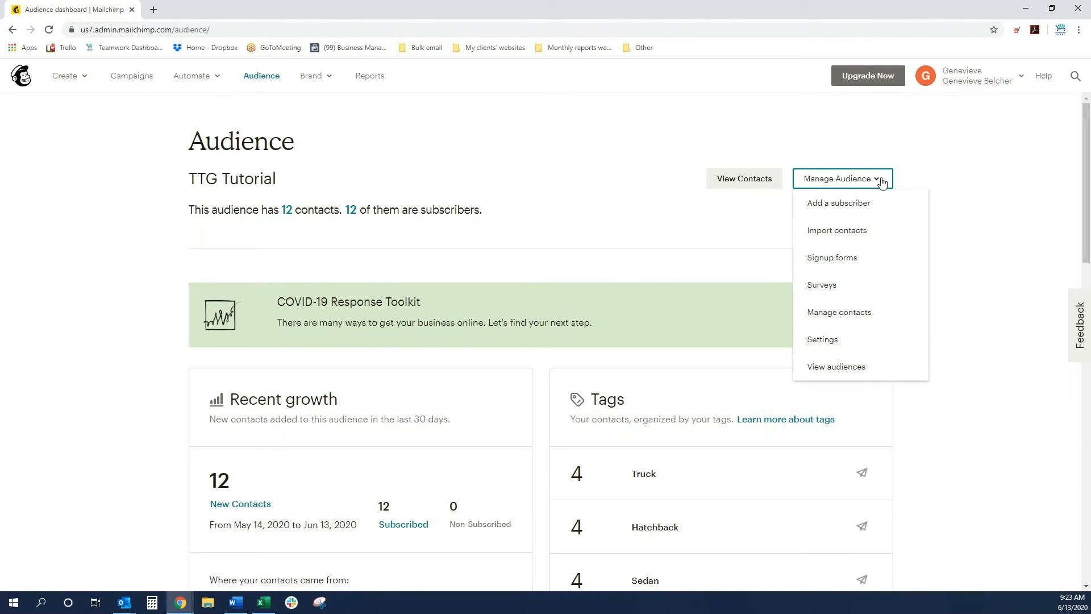
{"action": "left_click", "coordinate": [843, 364]}
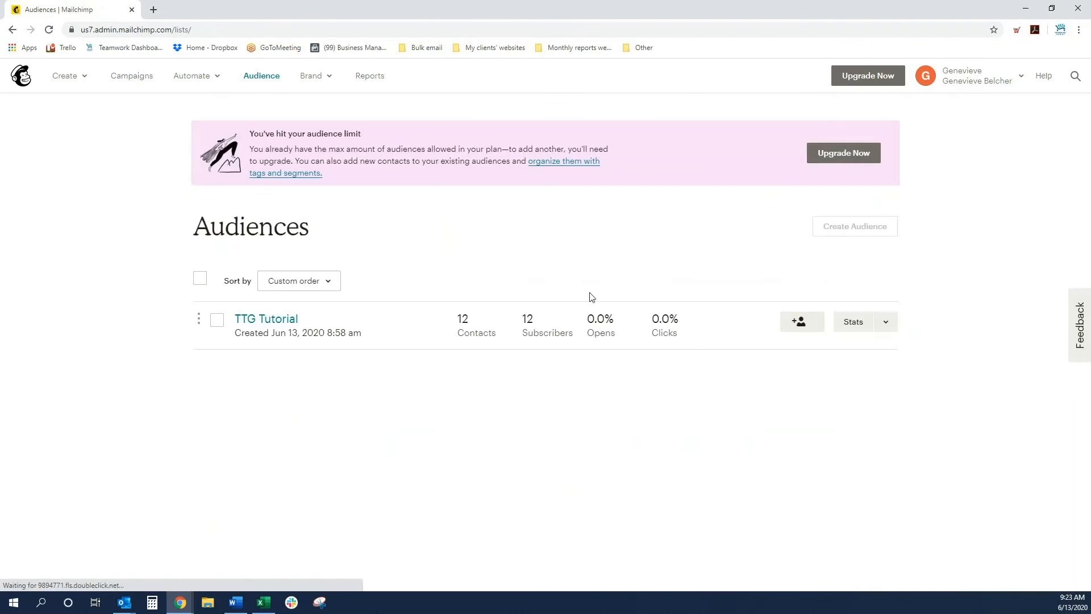
{"action": "left_click", "coordinate": [262, 320]}
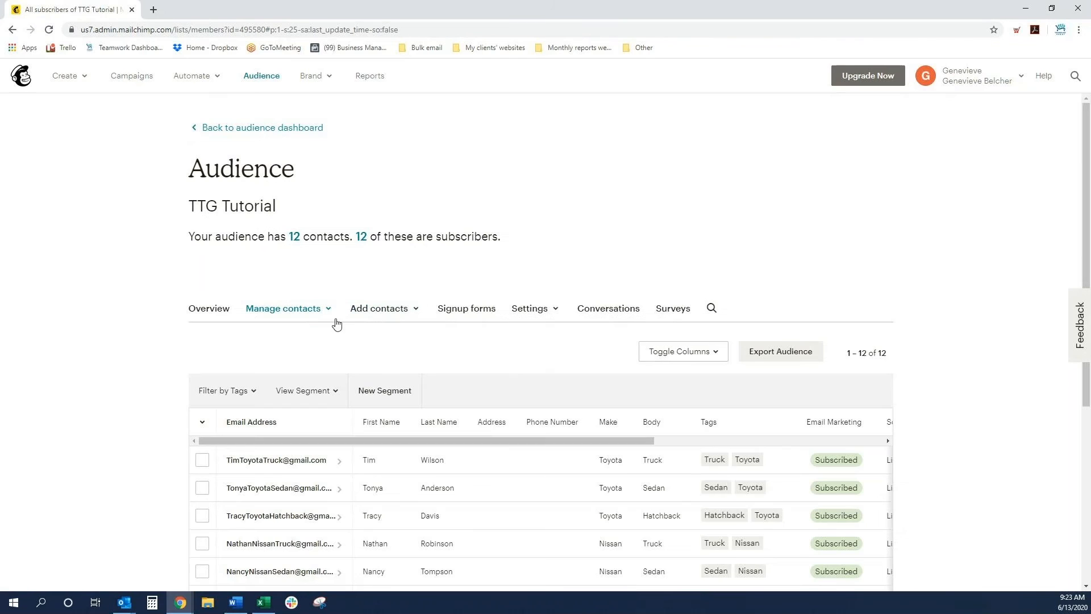
- Start creating a new segment for the TTG Tutorial audience and dismiss the personalized messages notice in the segment builder
{"action": "left_click", "coordinate": [295, 317]}
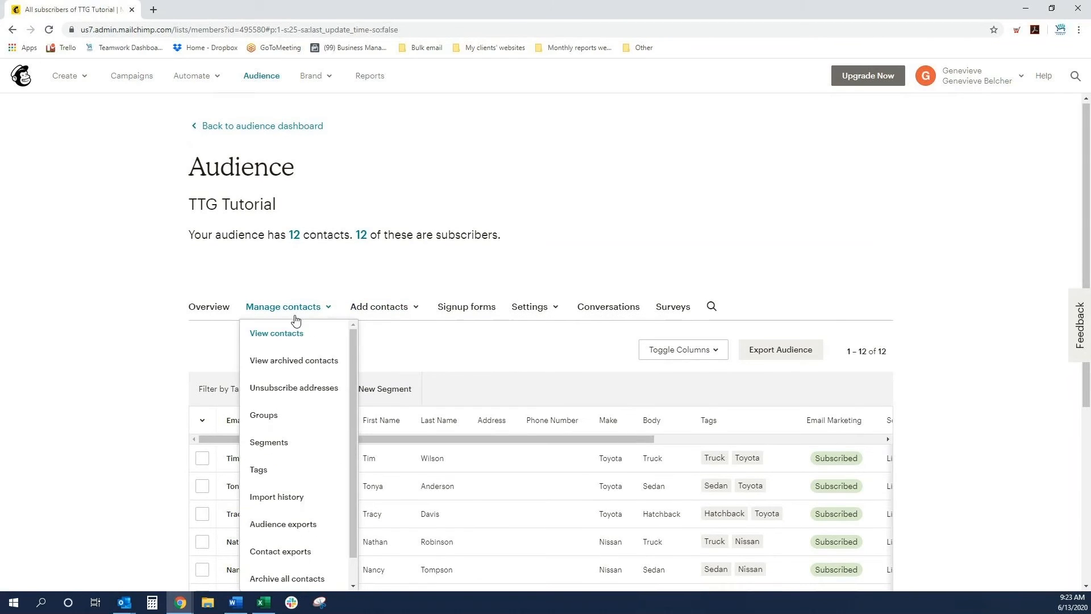
{"action": "left_click", "coordinate": [280, 443]}
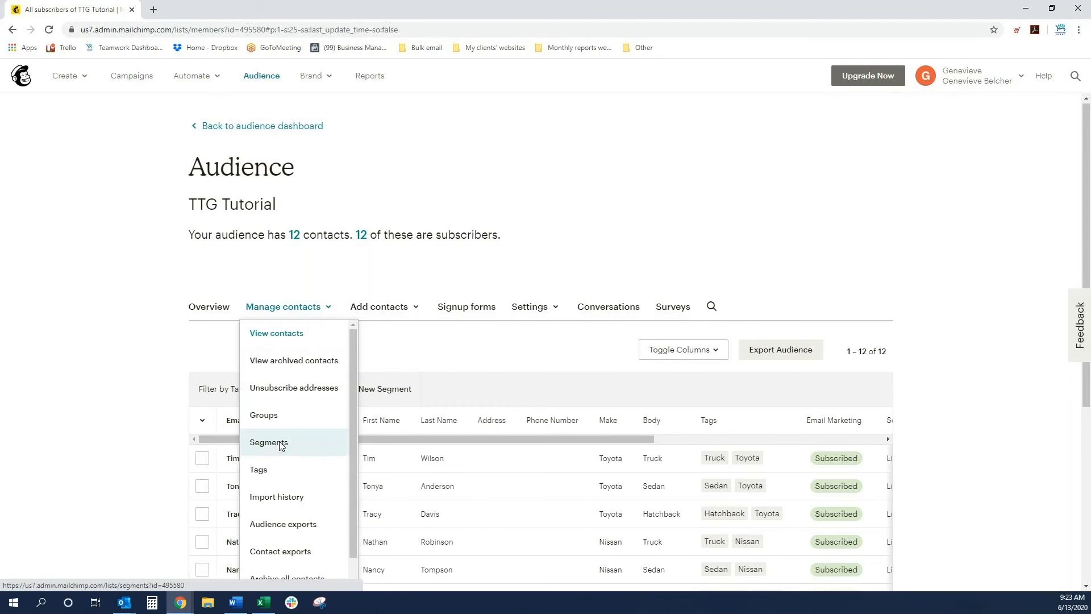
{"action": "scroll", "coordinate": [937, 296], "scroll_direction": "down", "scroll_amount": 2}
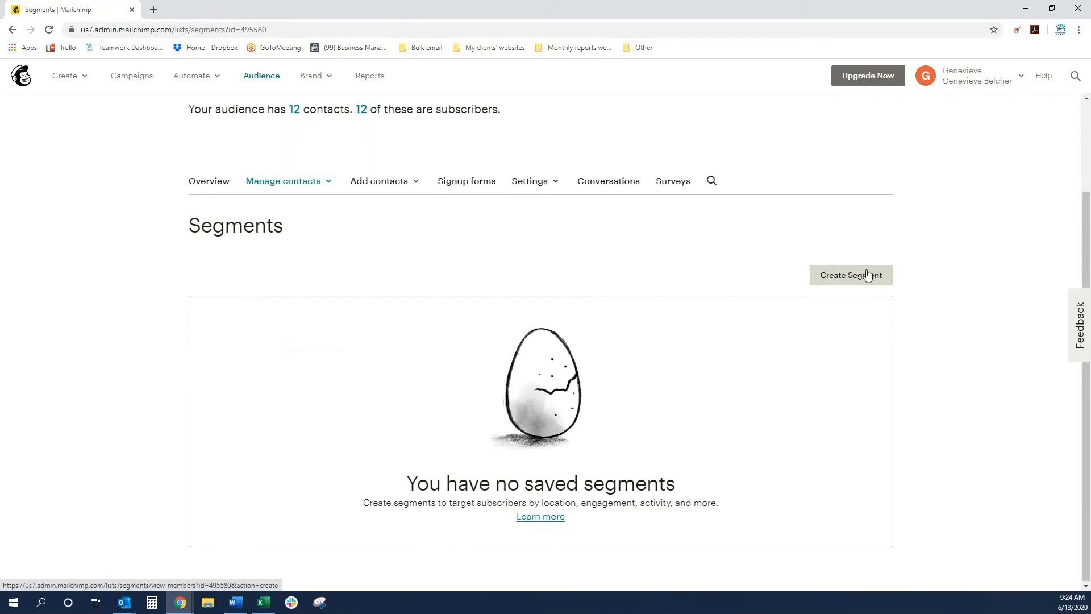
{"action": "left_click", "coordinate": [850, 277]}
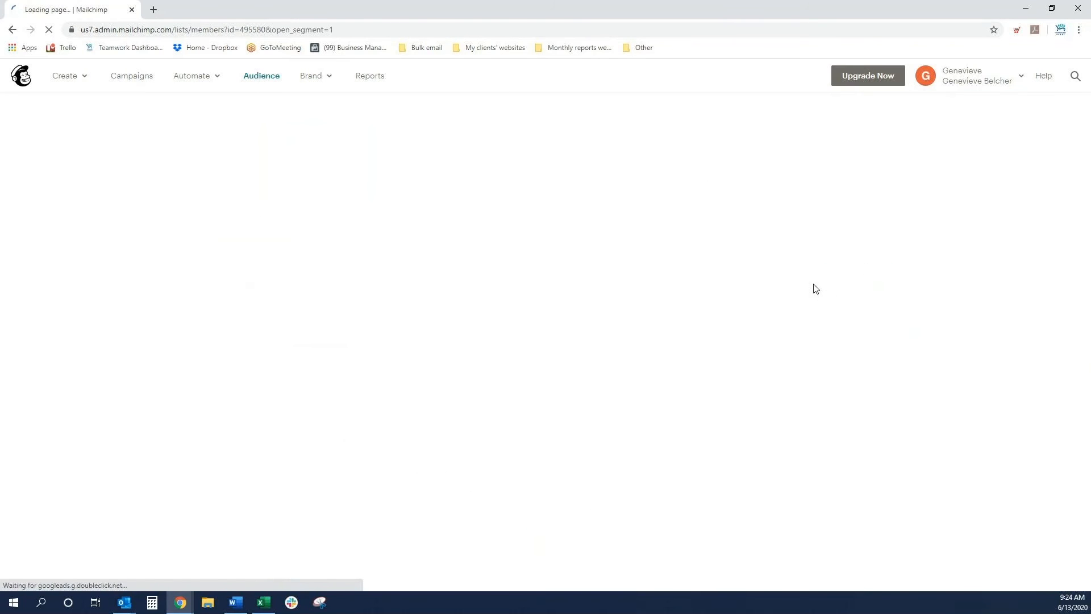
{"action": "scroll", "coordinate": [943, 307], "scroll_direction": "down", "scroll_amount": 2}
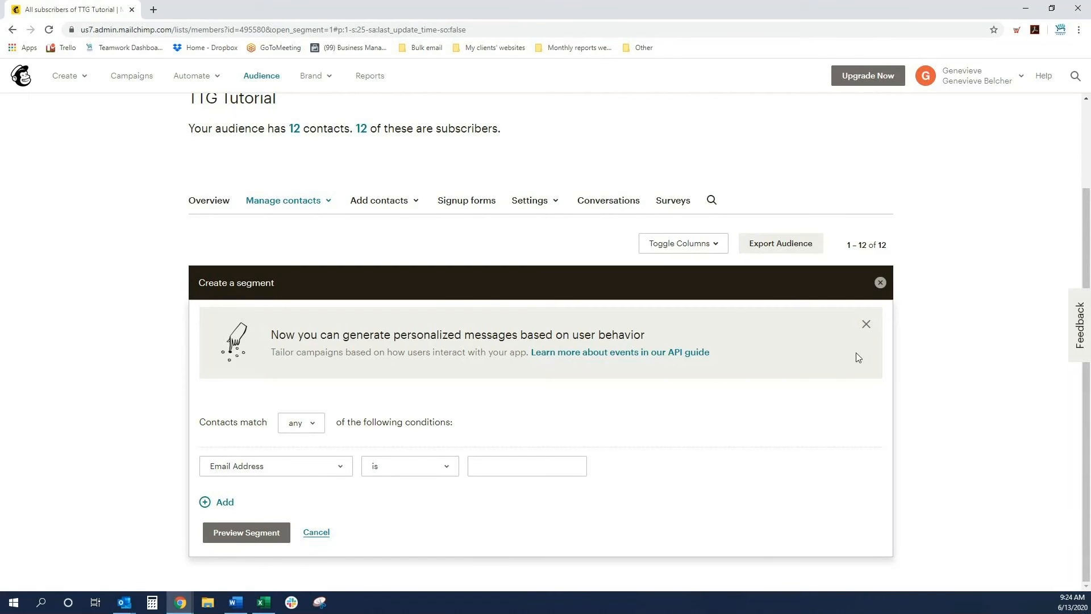
{"action": "left_click", "coordinate": [866, 324]}
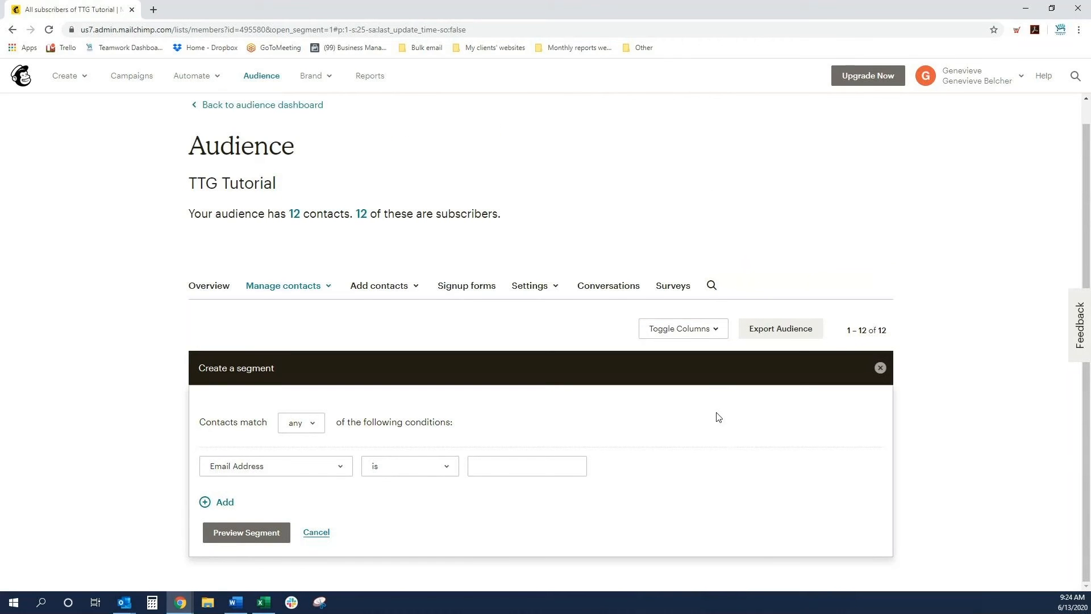
- Set the segment to match any condition and define the first condition as Tags, contact is tagged, Chevy
{"action": "left_click", "coordinate": [313, 428]}
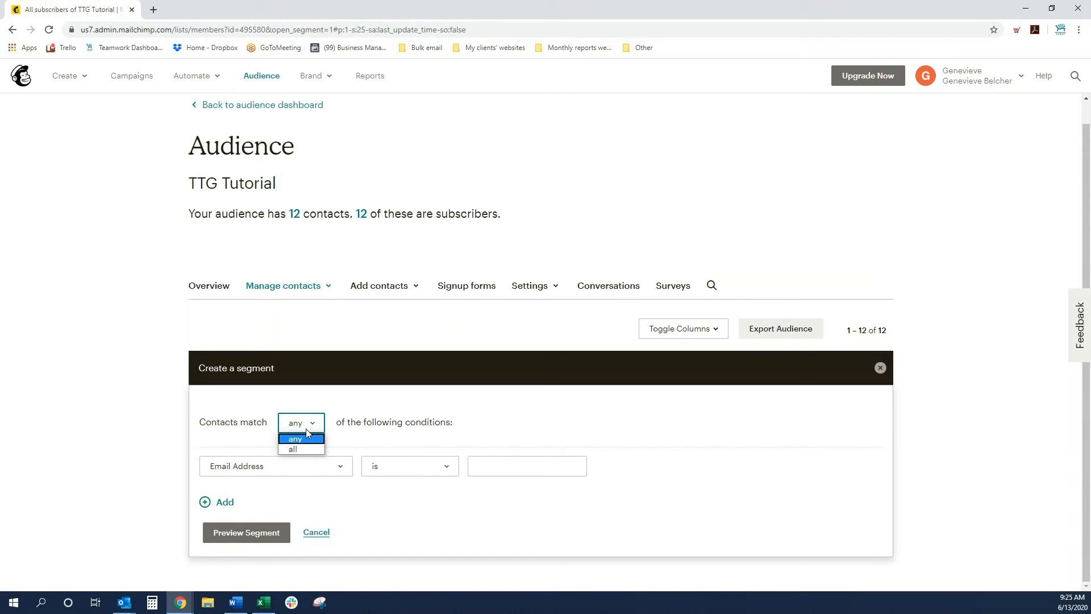
{"action": "left_click", "coordinate": [299, 440]}
{"action": "left_click", "coordinate": [342, 469]}
{"action": "scroll", "coordinate": [311, 343], "scroll_direction": "down", "scroll_amount": 2}
{"action": "scroll", "coordinate": [312, 342], "scroll_direction": "up", "scroll_amount": 3}
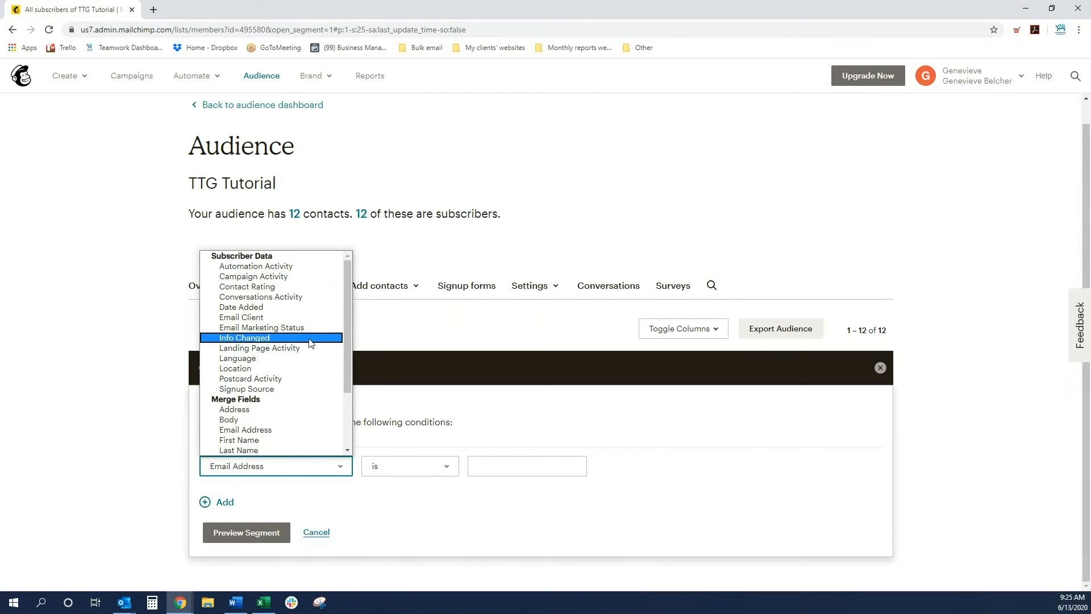
{"action": "scroll", "coordinate": [311, 342], "scroll_direction": "down", "scroll_amount": 3}
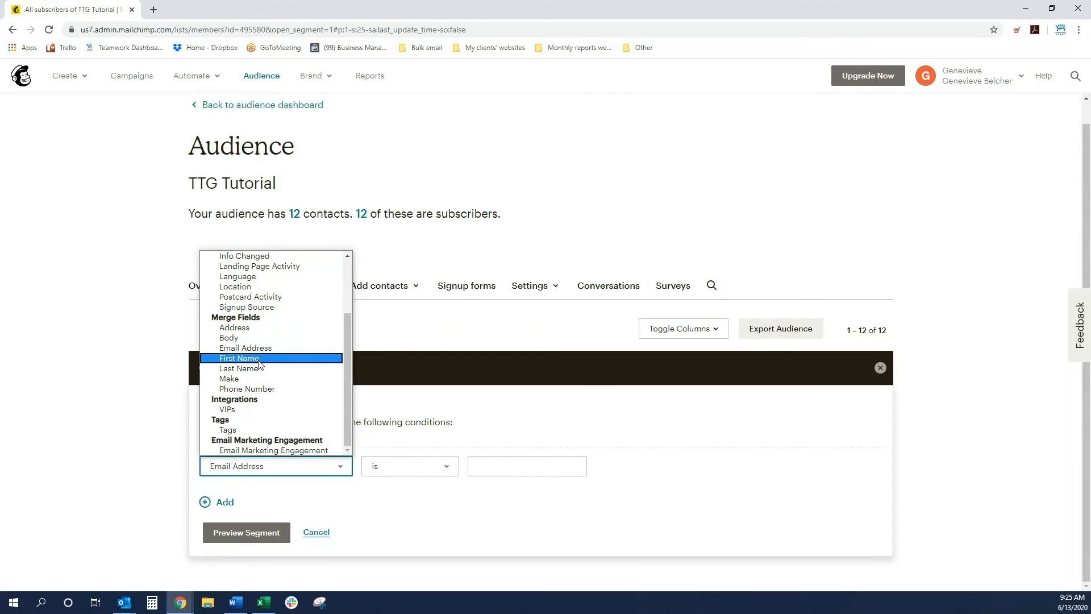
{"action": "left_click", "coordinate": [229, 431]}
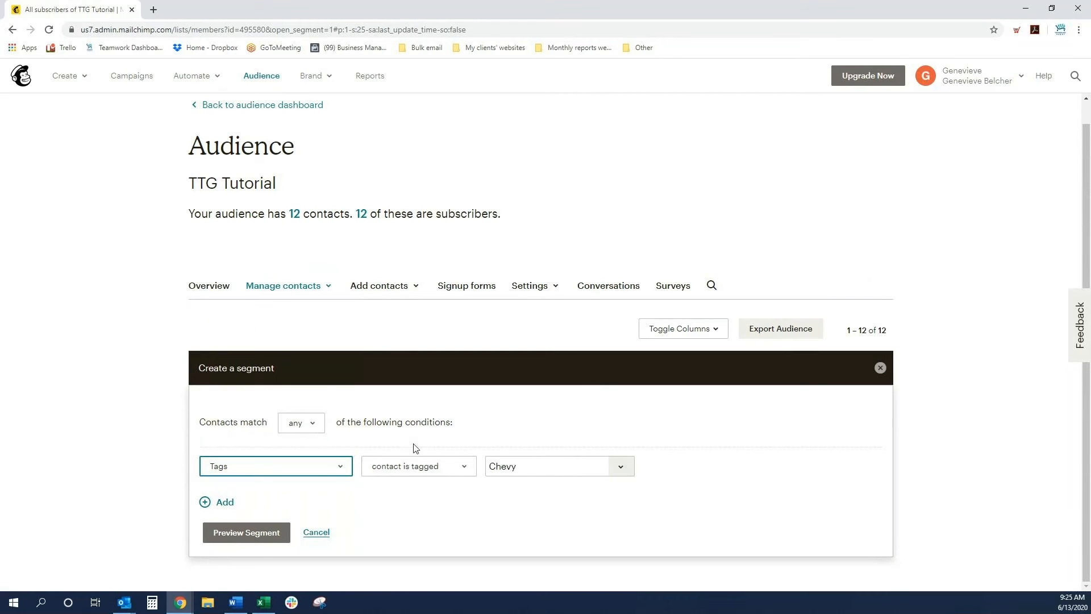
{"action": "left_click", "coordinate": [457, 466]}
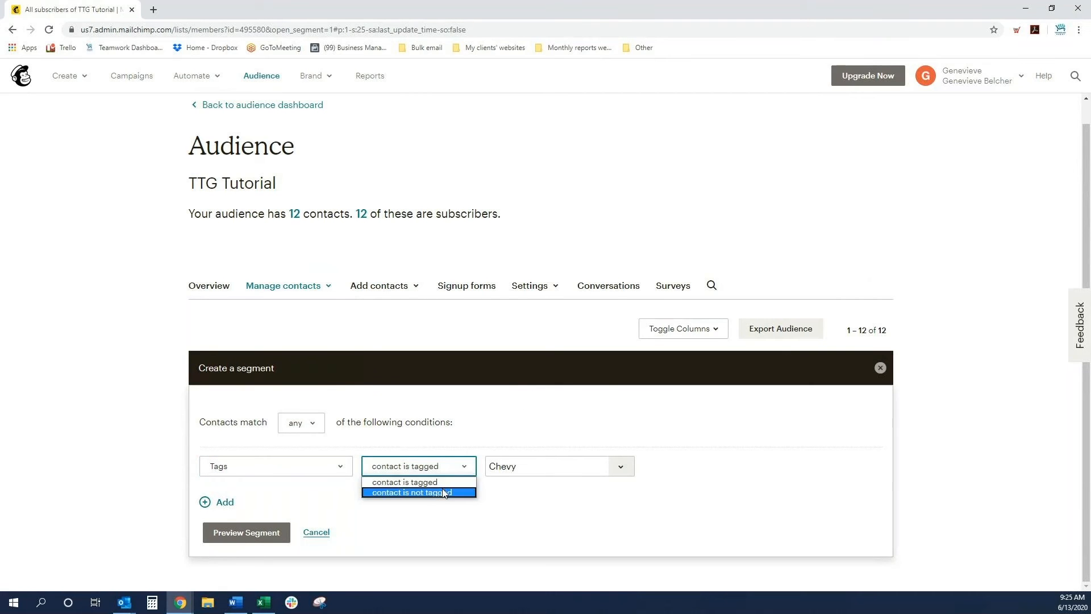
{"action": "left_click", "coordinate": [445, 481]}
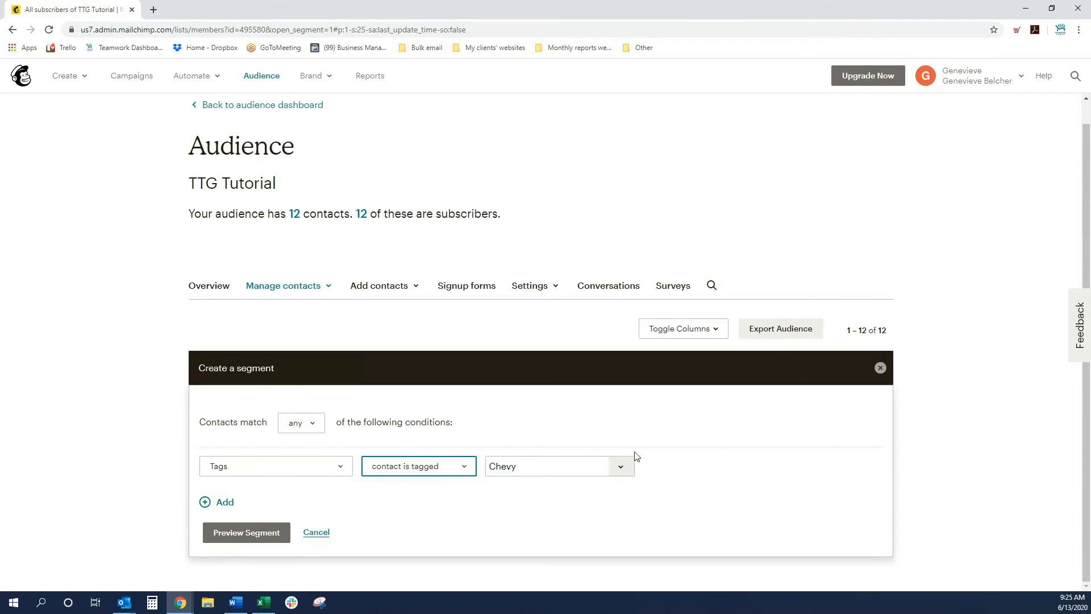
{"action": "left_click", "coordinate": [621, 467]}
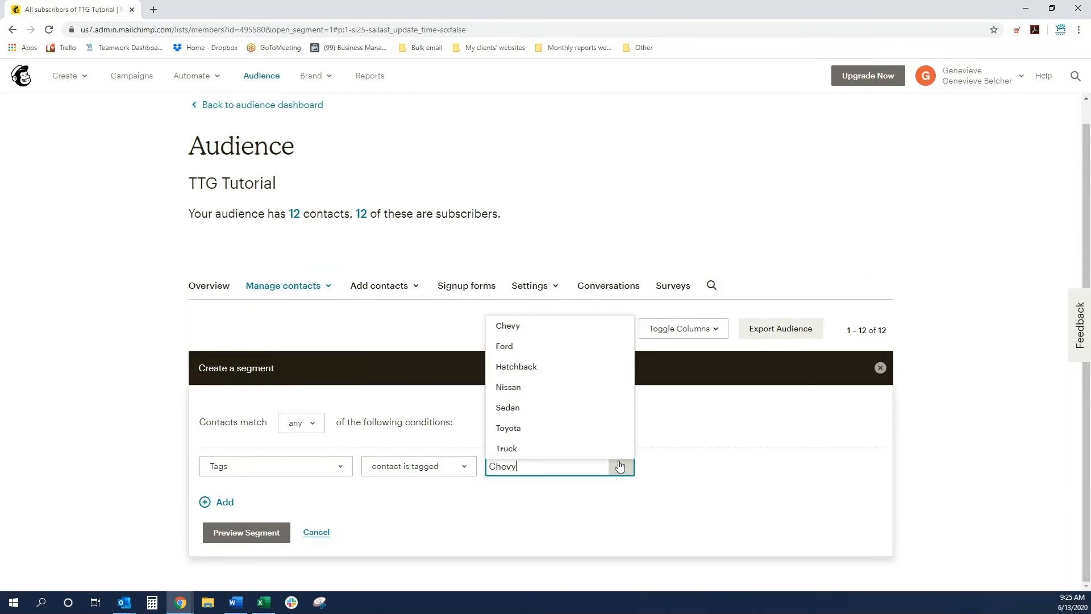
{"action": "left_click", "coordinate": [580, 325]}
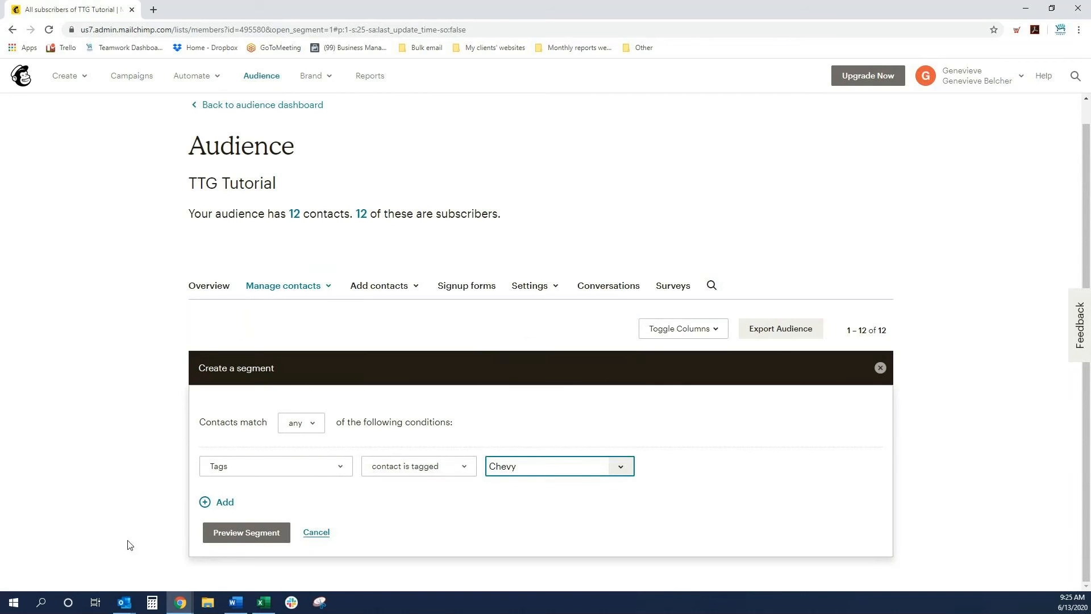
- Add a second condition to the segment: Tags, contact is tagged, Ford
{"action": "left_click", "coordinate": [234, 500]}
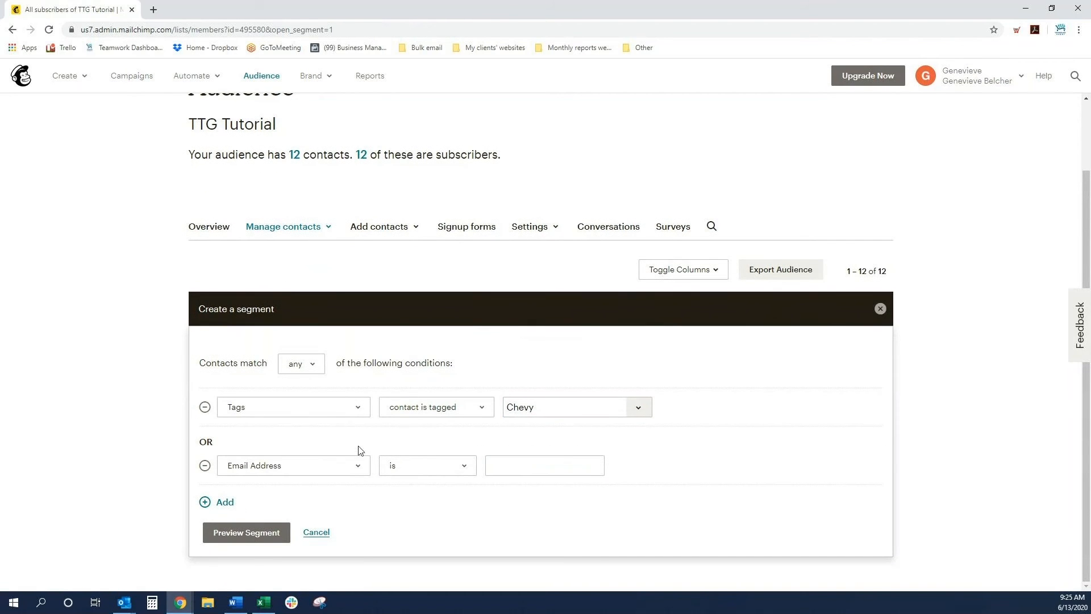
{"action": "left_click", "coordinate": [359, 467]}
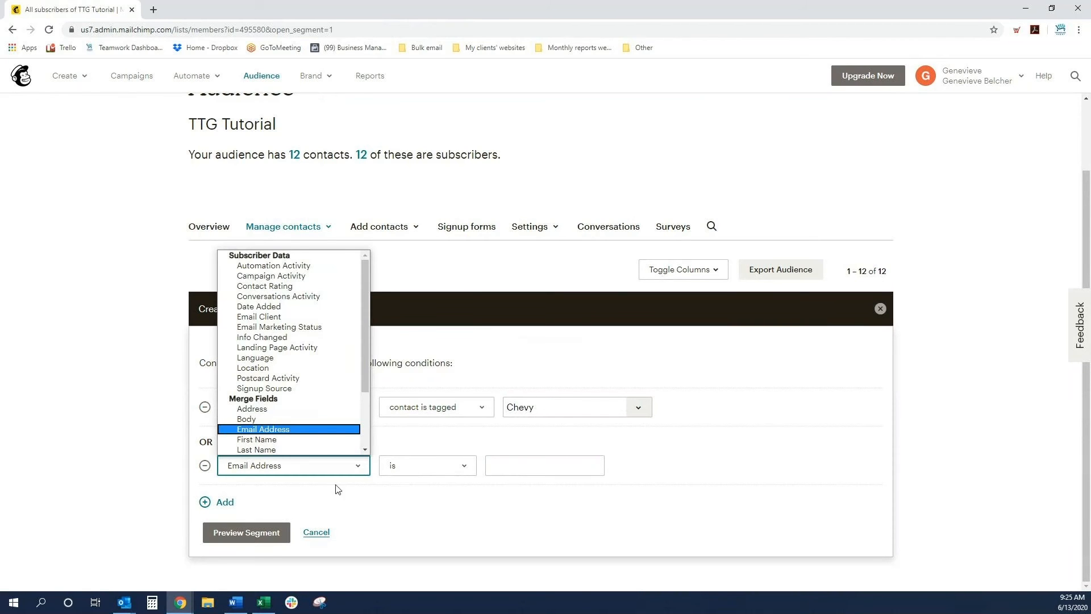
{"action": "scroll", "coordinate": [360, 402], "scroll_direction": "down", "scroll_amount": 3}
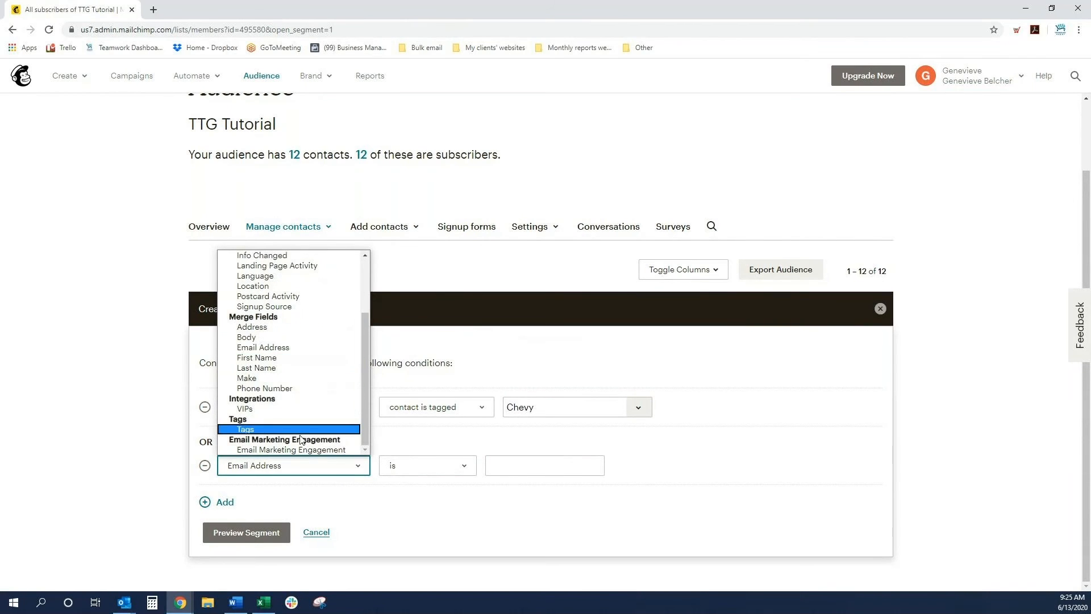
{"action": "left_click", "coordinate": [281, 430]}
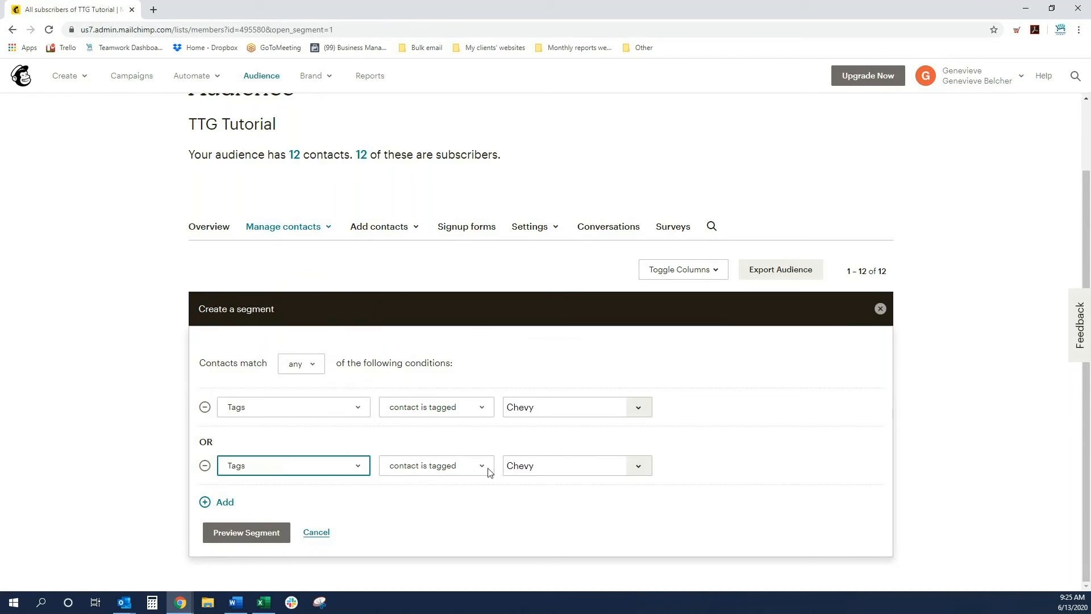
{"action": "left_click", "coordinate": [638, 465]}
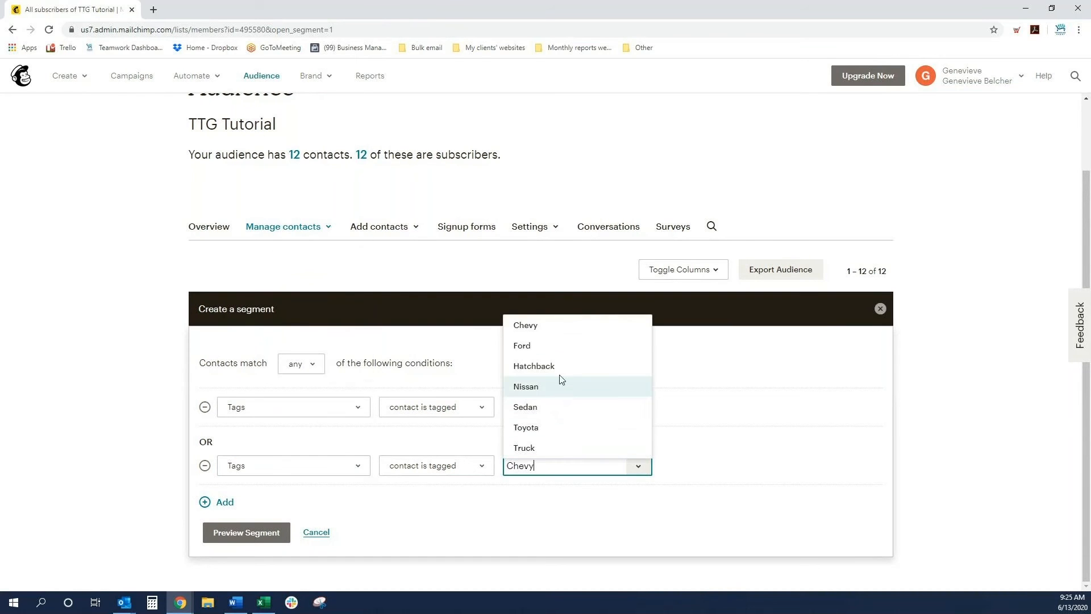
{"action": "left_click", "coordinate": [567, 346]}
{"action": "left_click", "coordinate": [737, 497]}
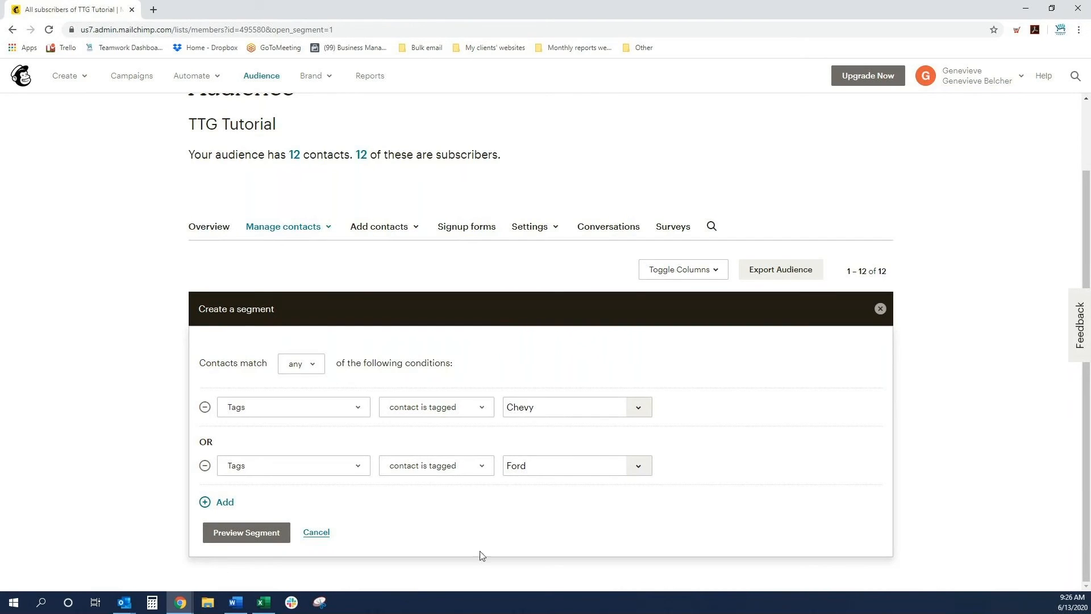
- Preview the Chevy or Ford segment and save it under the name American
{"action": "left_click", "coordinate": [246, 535]}
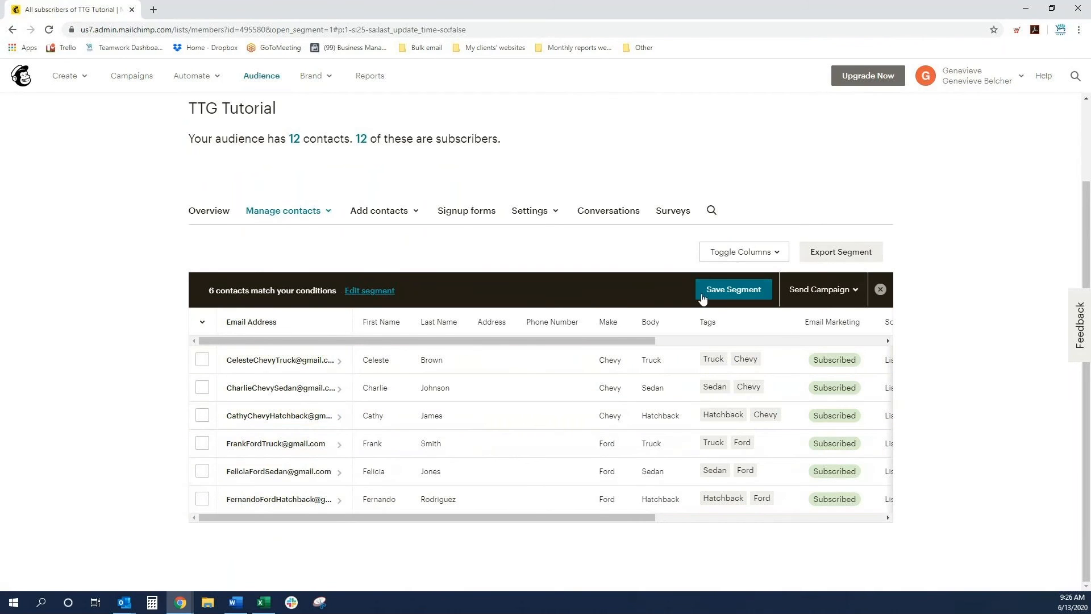
{"action": "left_click", "coordinate": [719, 291]}
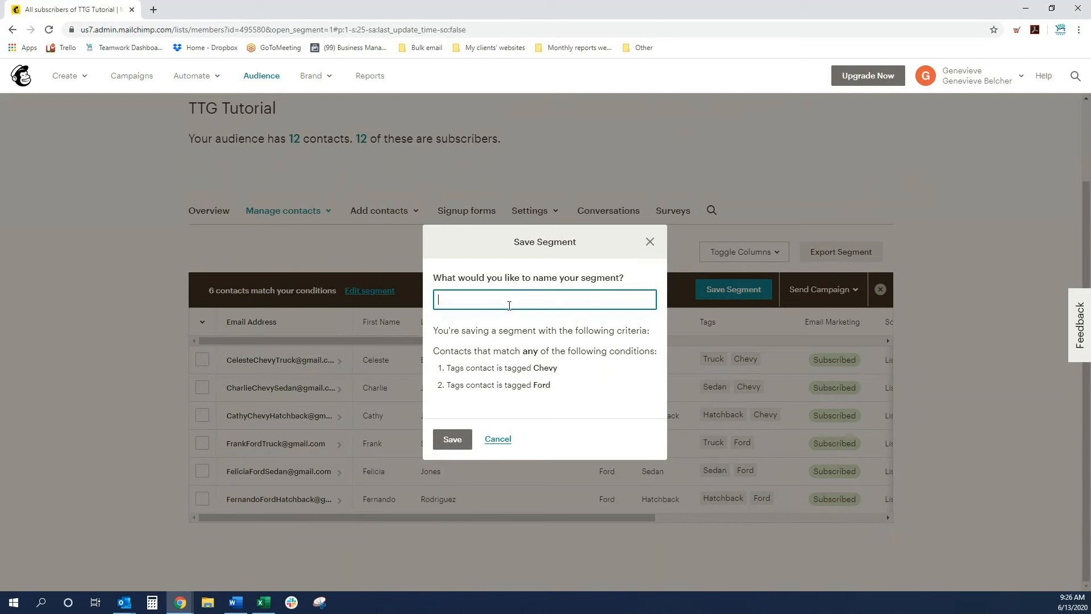
{"action": "type", "text": "American"}
{"action": "left_click", "coordinate": [450, 441]}
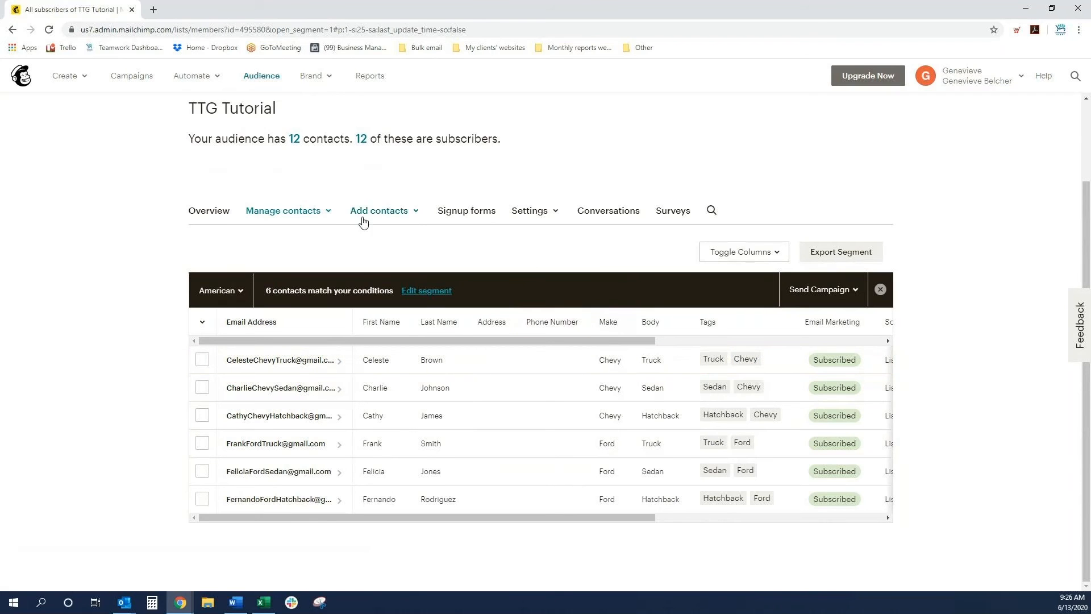
- Open the TTG Tutorial audience's segments list and start creating another segment
{"action": "left_click", "coordinate": [224, 214]}
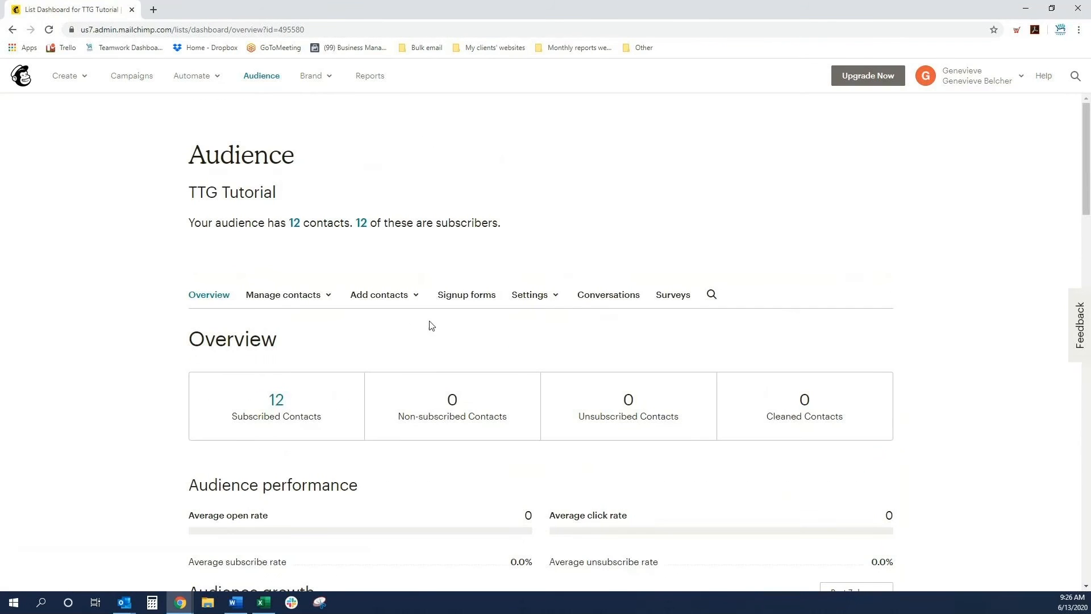
{"action": "left_click", "coordinate": [292, 295]}
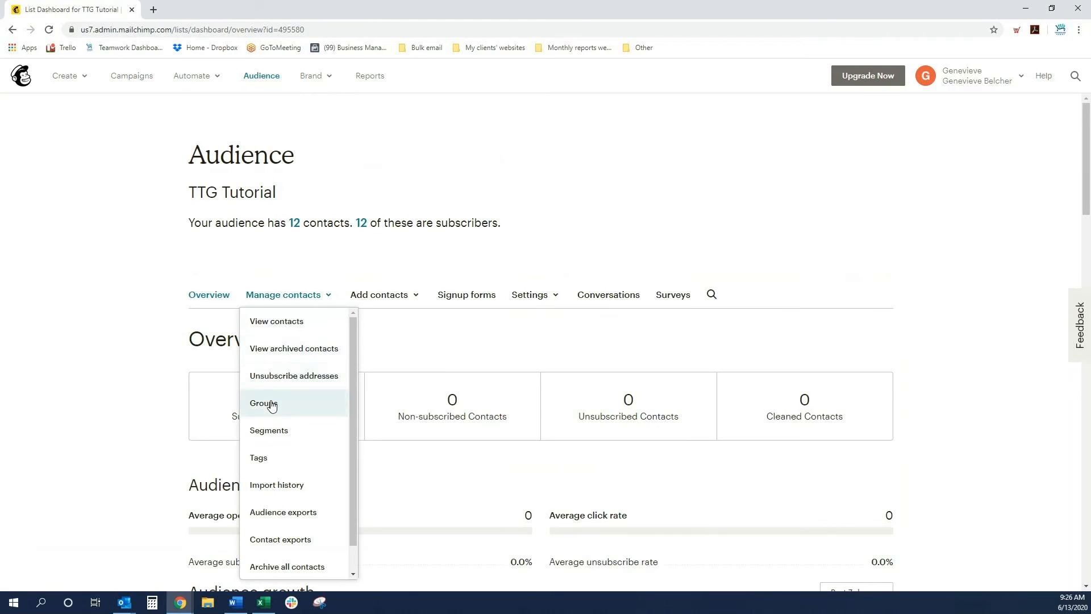
{"action": "left_click", "coordinate": [280, 435]}
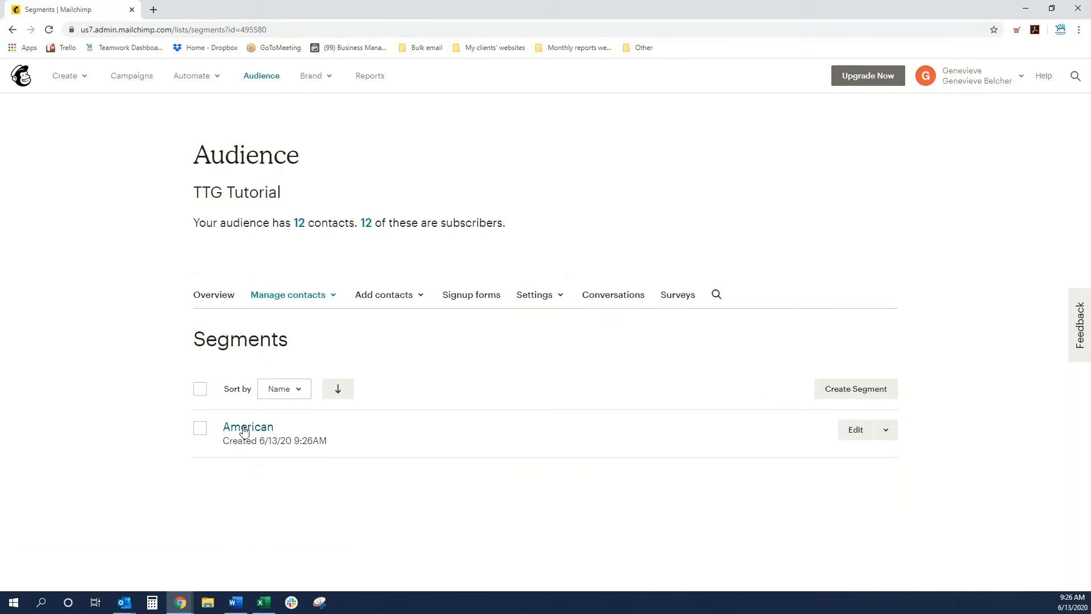
{"action": "left_click", "coordinate": [886, 392]}
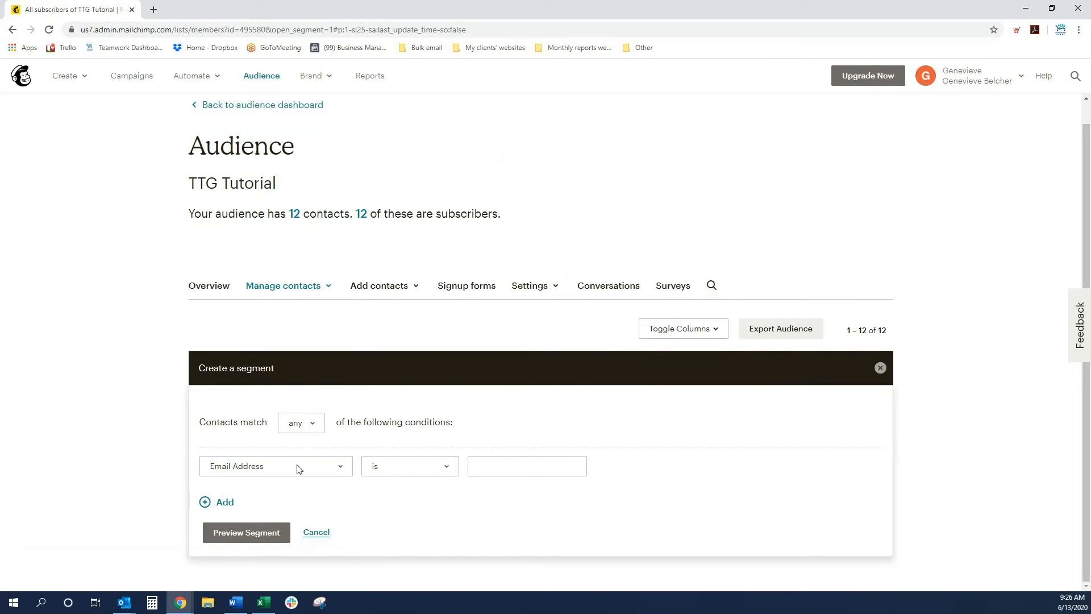
- Define the new segment's first condition as Tags, contact is tagged, Nissan
{"action": "left_click", "coordinate": [332, 465]}
{"action": "scroll", "coordinate": [267, 427], "scroll_direction": "down", "scroll_amount": 3}
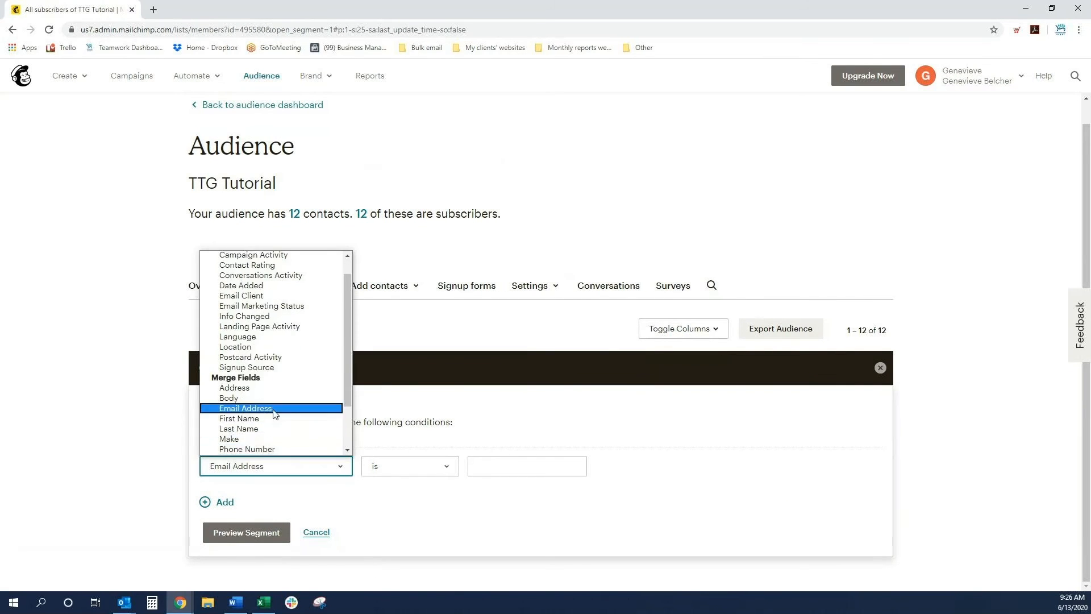
{"action": "left_click", "coordinate": [244, 429]}
{"action": "left_click", "coordinate": [562, 465]}
{"action": "left_click", "coordinate": [620, 465]}
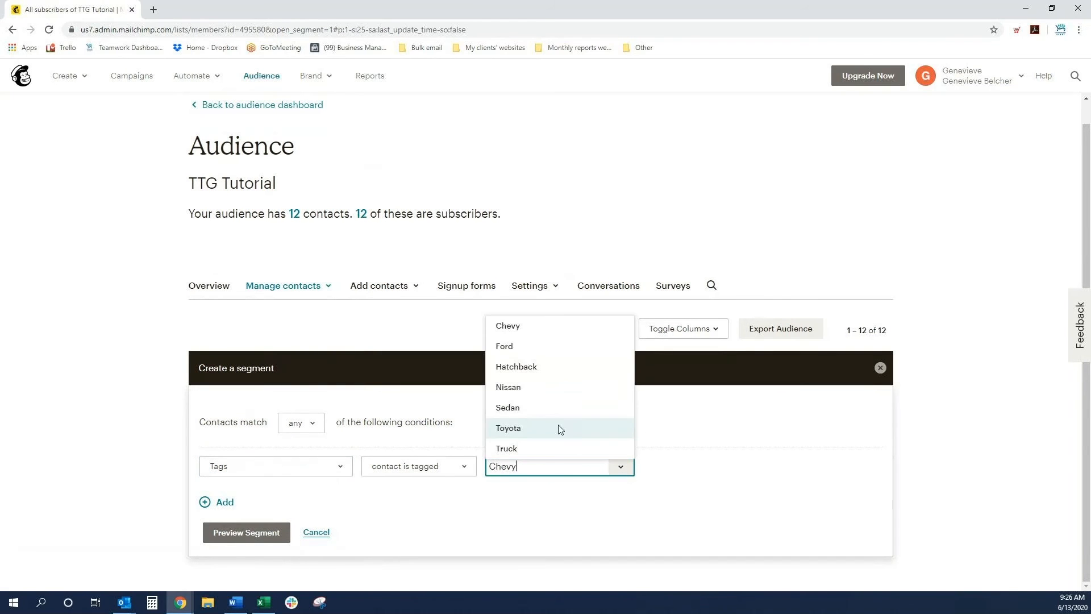
{"action": "left_click", "coordinate": [545, 388]}
- Add a second condition to the Nissan segment: Tags, contact is tagged, Toyota
{"action": "left_click", "coordinate": [223, 505]}
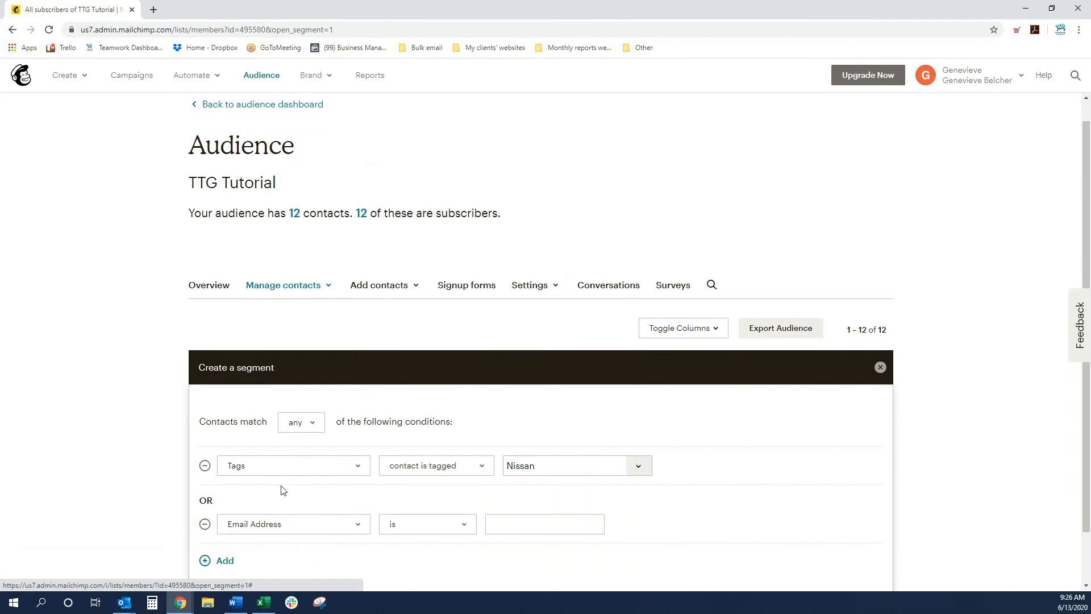
{"action": "left_click", "coordinate": [357, 524]}
{"action": "scroll", "coordinate": [324, 490], "scroll_direction": "down", "scroll_amount": 3}
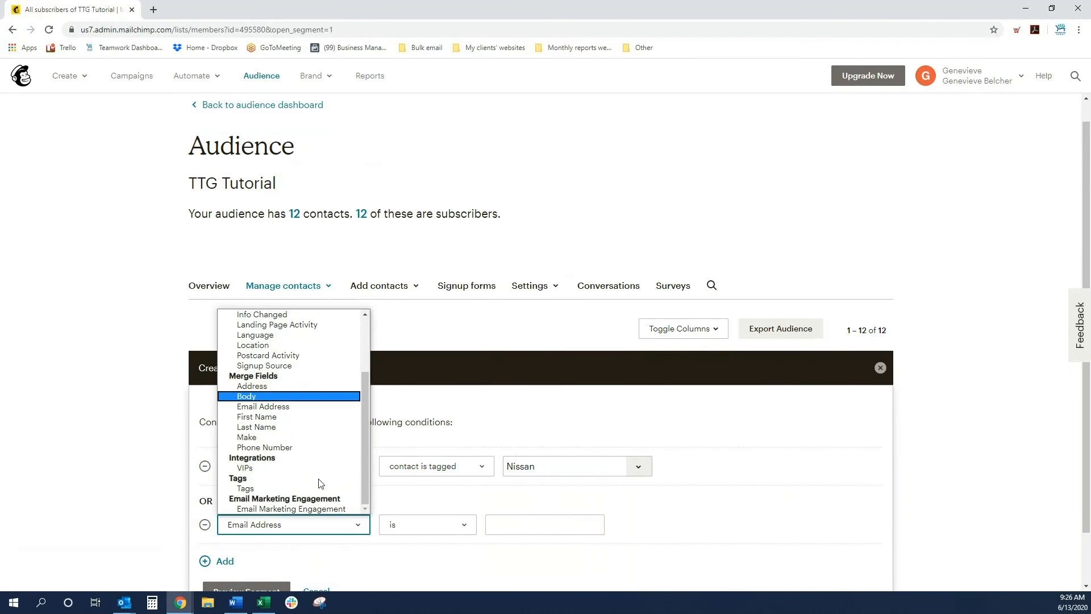
{"action": "left_click", "coordinate": [284, 487]}
{"action": "left_click", "coordinate": [637, 529]}
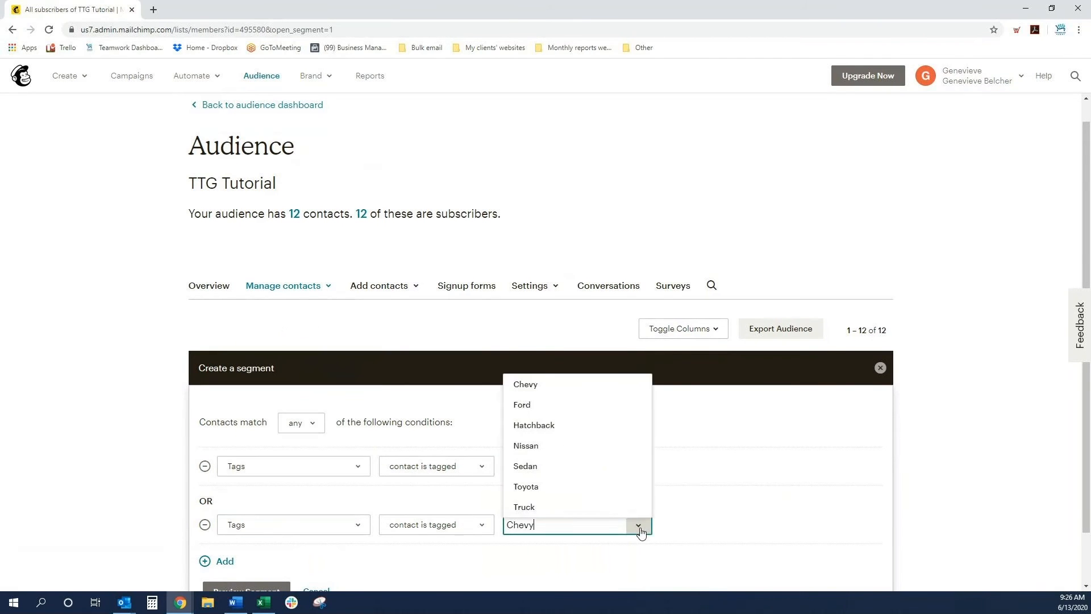
{"action": "left_click", "coordinate": [543, 487]}
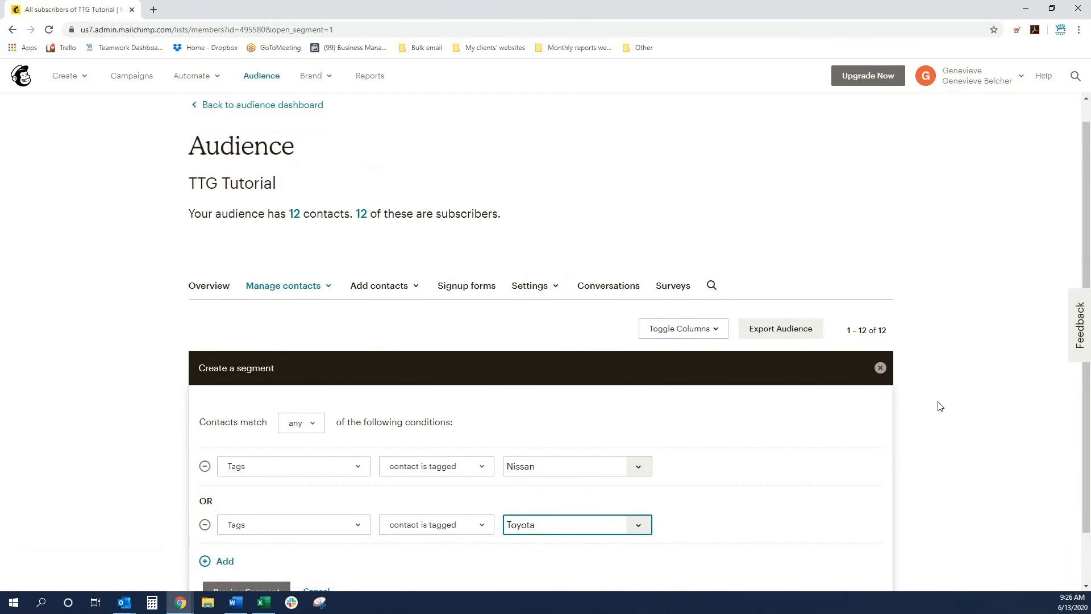
- Preview the Nissan or Toyota segment and save it under the name Japanese
{"action": "scroll", "coordinate": [941, 406], "scroll_direction": "down", "scroll_amount": 1}
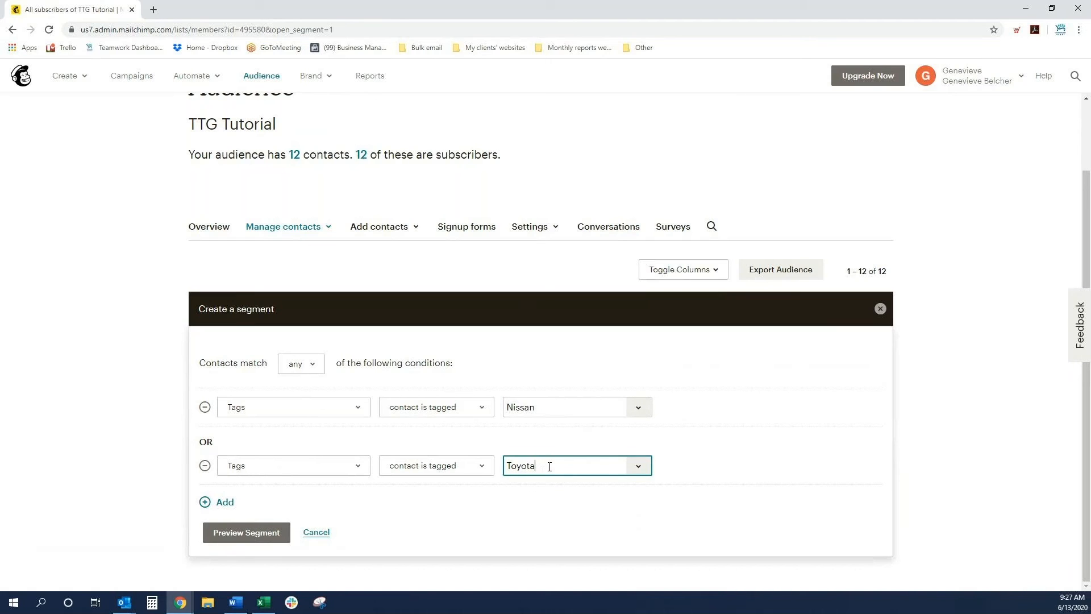
{"action": "left_click", "coordinate": [245, 534]}
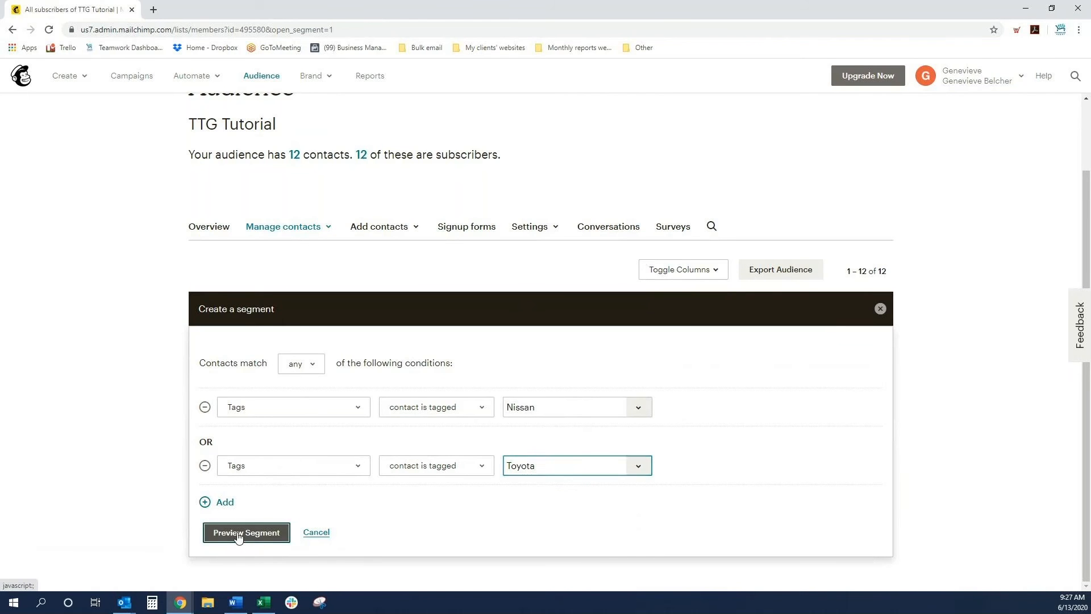
{"action": "left_click", "coordinate": [748, 311]}
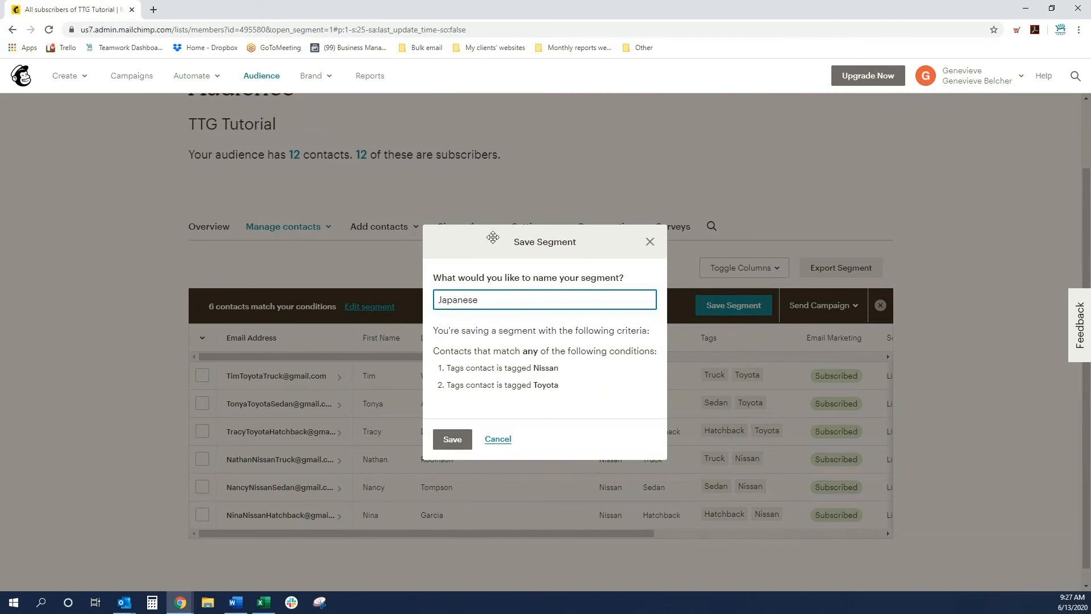
{"action": "left_click", "coordinate": [442, 447]}
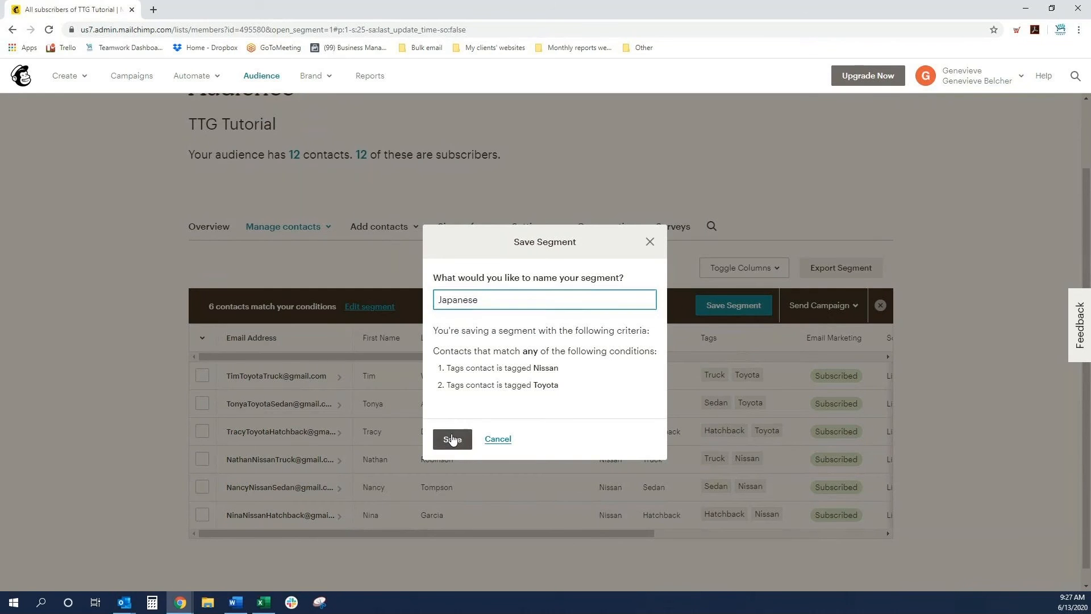
{"action": "left_click", "coordinate": [452, 439]}
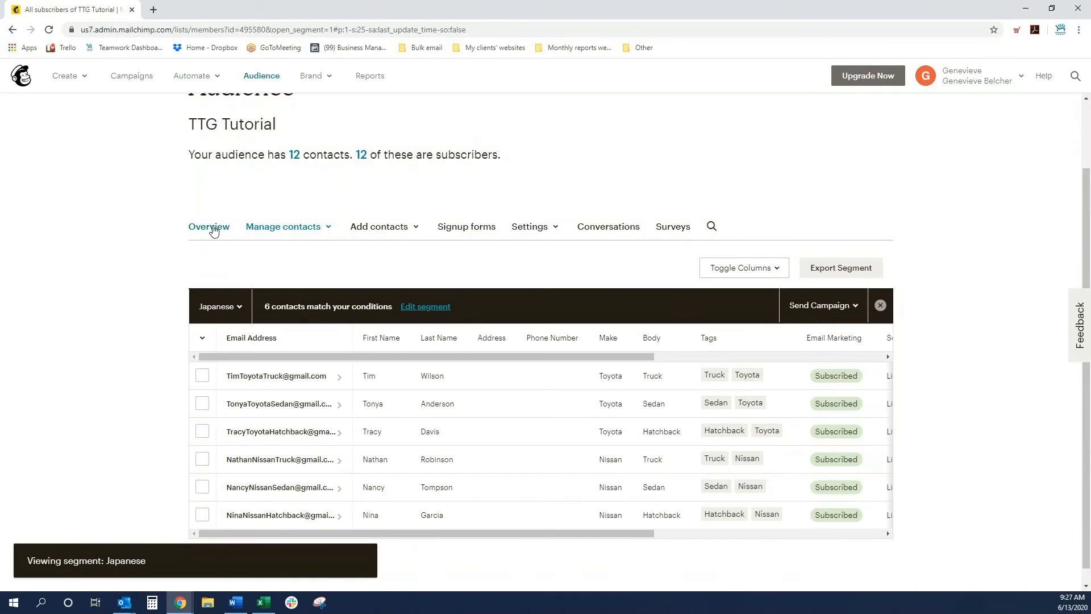
- Return to the audience overview and open the list of saved segments
{"action": "left_click", "coordinate": [210, 230]}
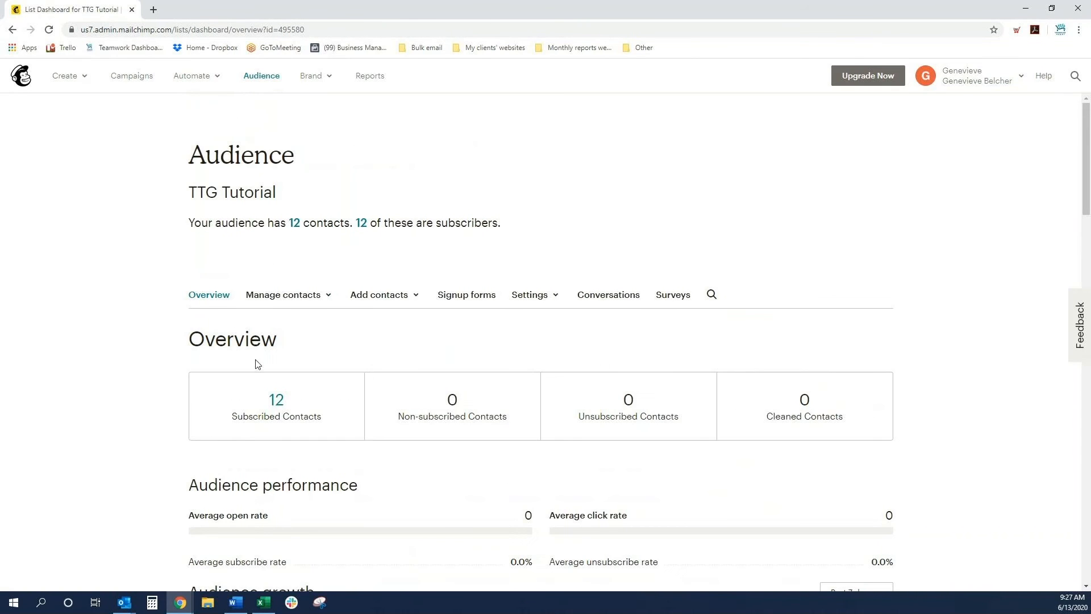
{"action": "left_click", "coordinate": [316, 294]}
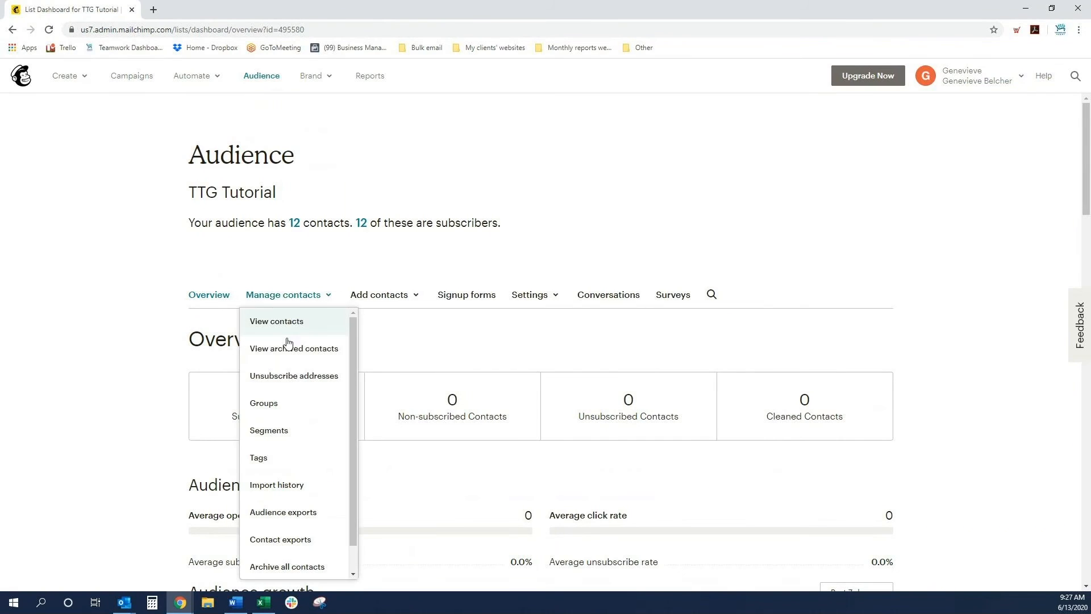
{"action": "left_click", "coordinate": [285, 433]}
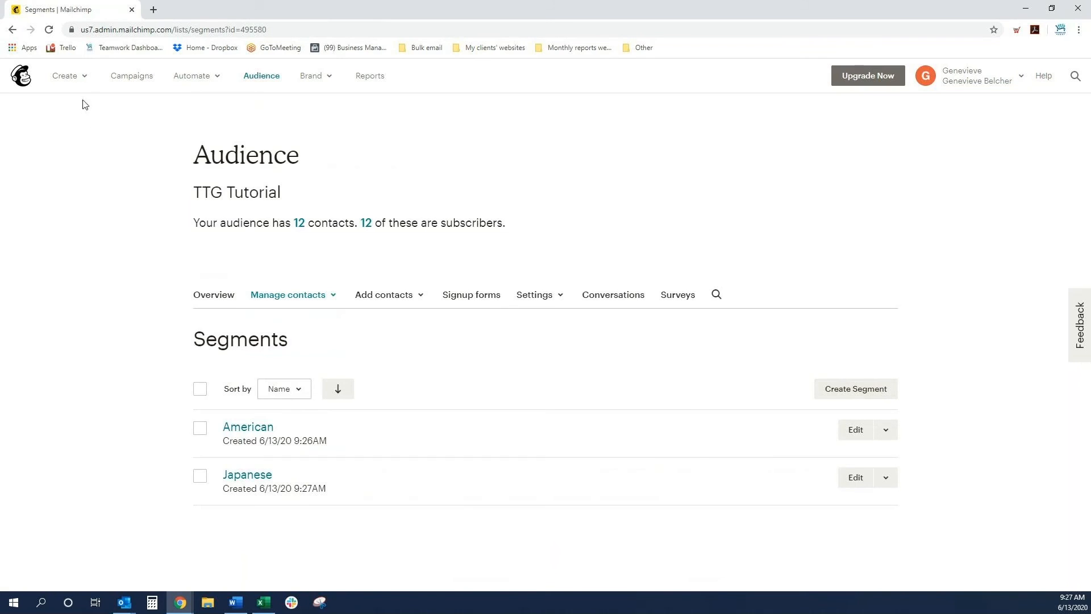
- Go to the campaigns list and open the July 2020 Newsletter draft for editing
{"action": "left_click", "coordinate": [80, 81]}
{"action": "left_click", "coordinate": [140, 82]}
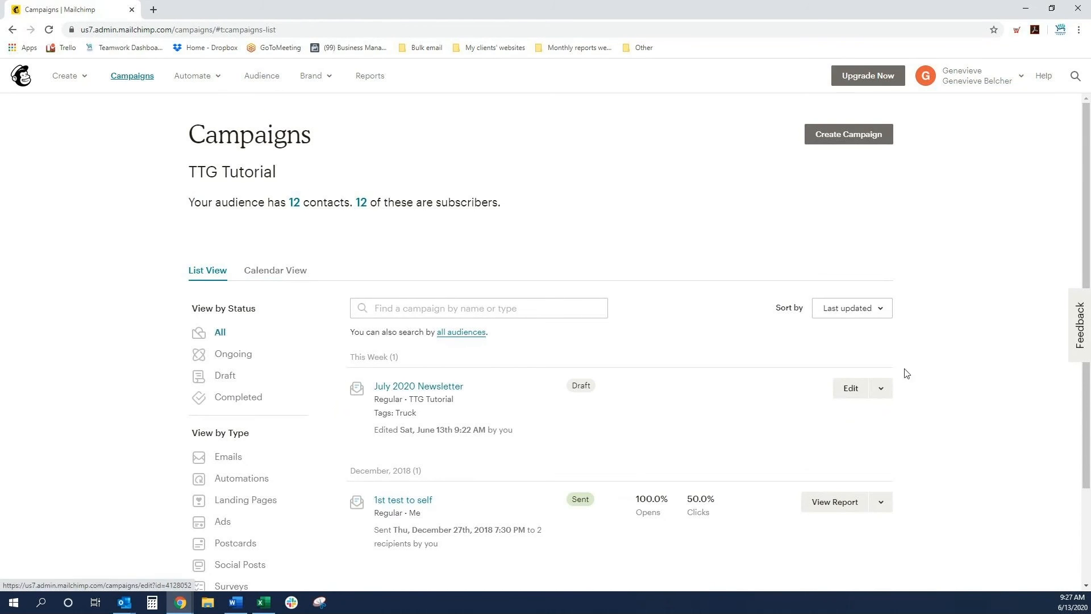
{"action": "left_click", "coordinate": [847, 388]}
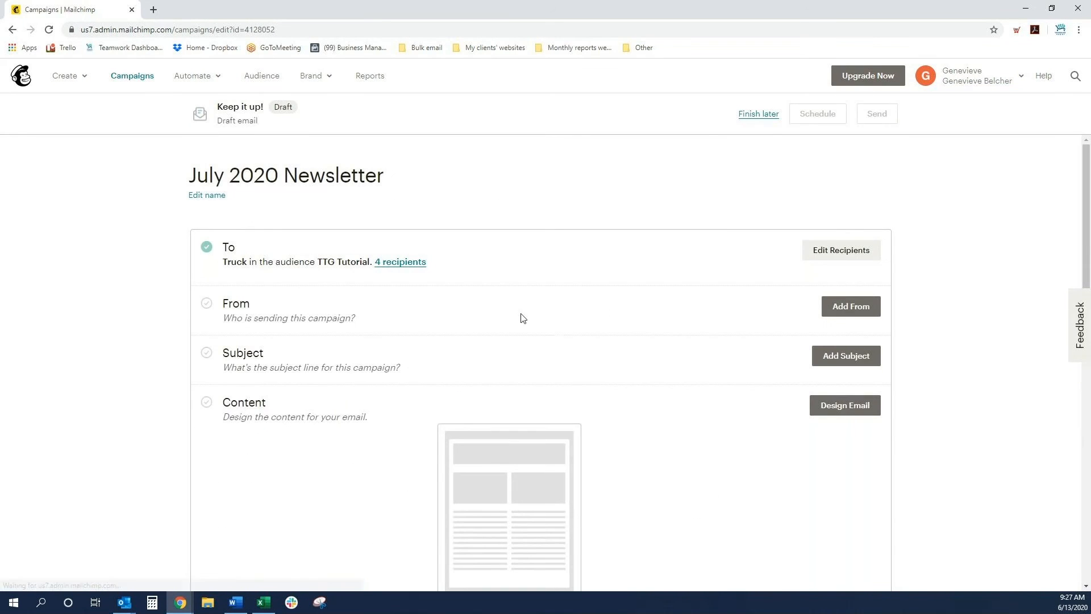
- Change the newsletter's recipients to the Japanese segment of TTG Tutorial, save them, and return to the campaigns list
{"action": "left_click", "coordinate": [850, 250]}
{"action": "left_click", "coordinate": [687, 300]}
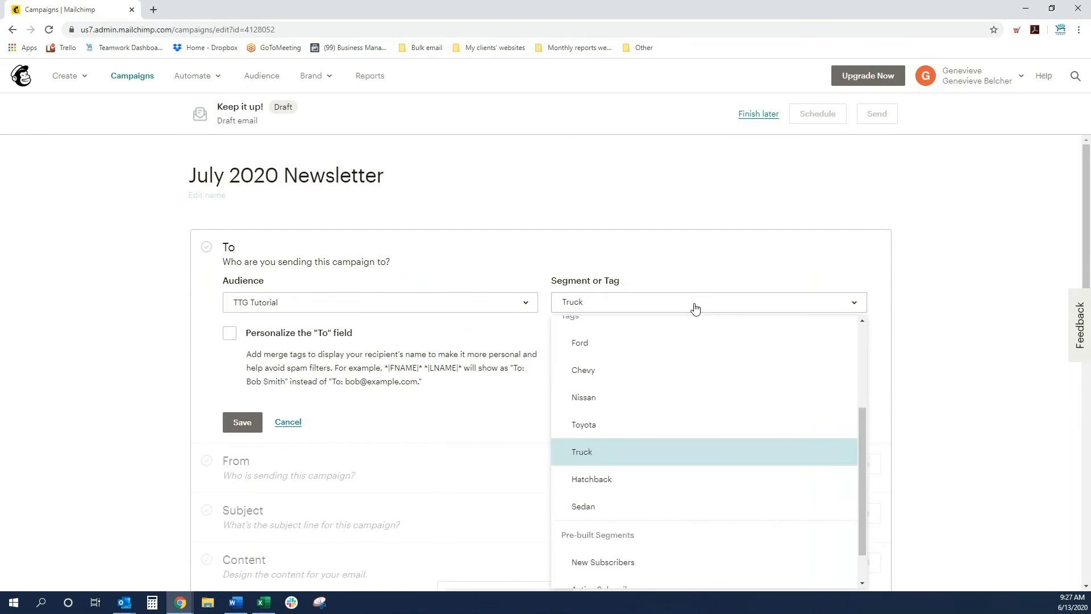
{"action": "scroll", "coordinate": [781, 377], "scroll_direction": "up", "scroll_amount": 3}
{"action": "scroll", "coordinate": [780, 377], "scroll_direction": "down", "scroll_amount": 3}
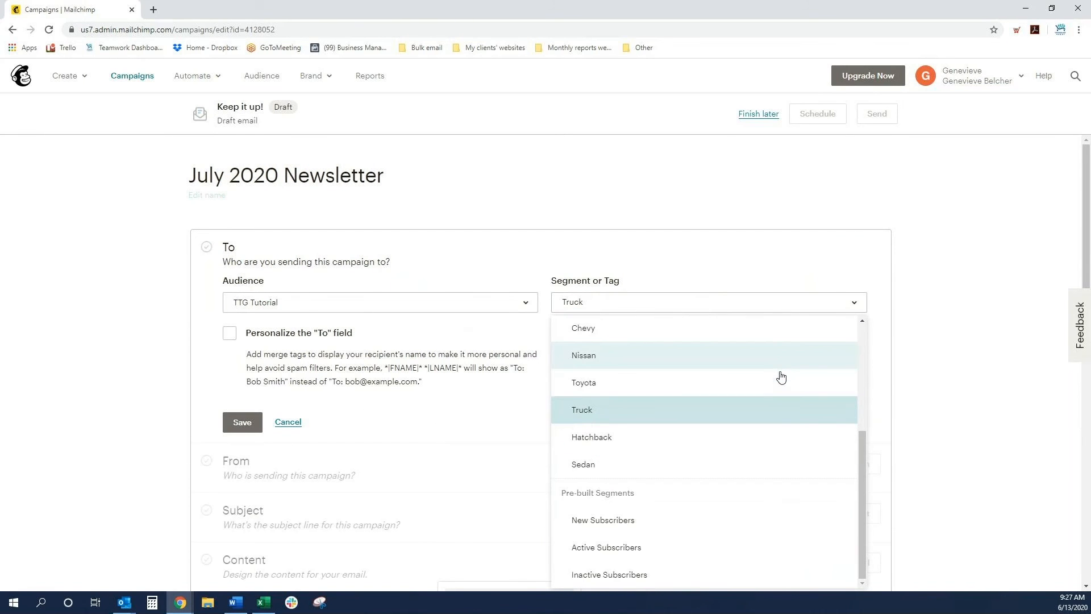
{"action": "scroll", "coordinate": [780, 372], "scroll_direction": "up", "scroll_amount": 3}
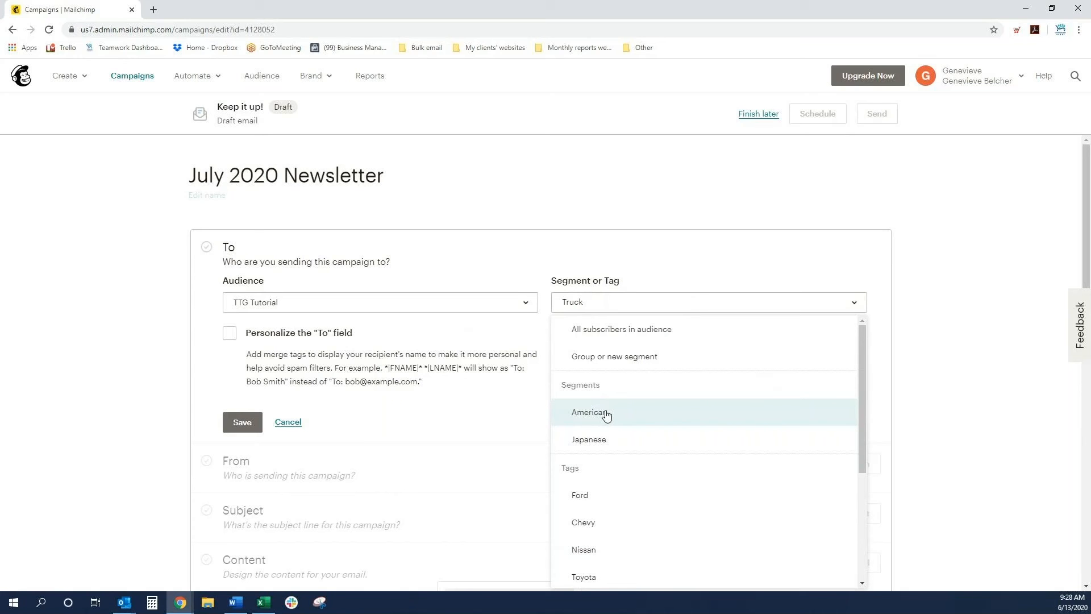
{"action": "left_click", "coordinate": [594, 440]}
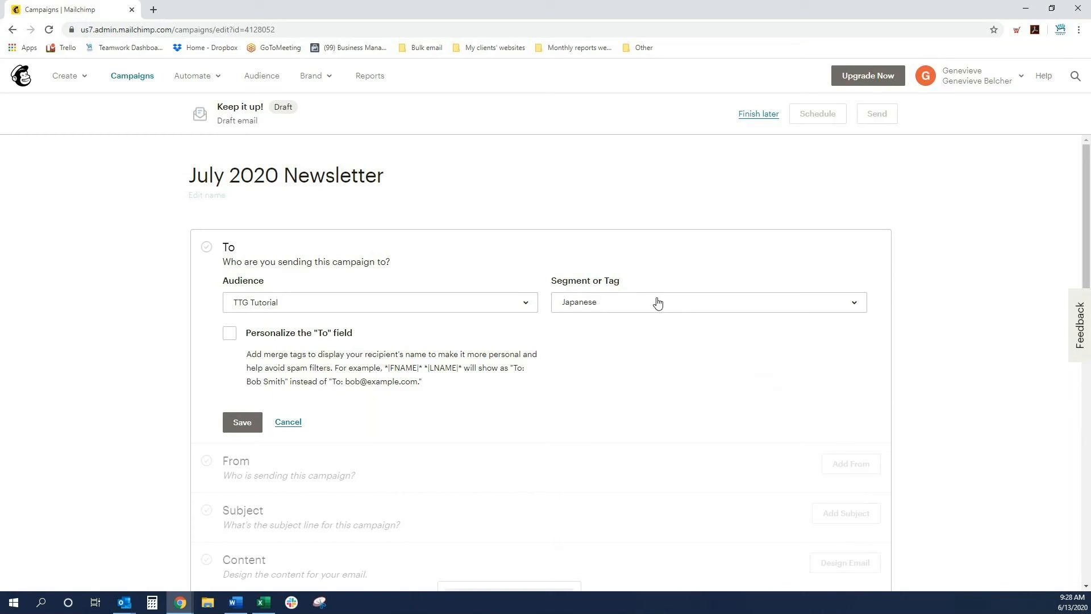
{"action": "left_click", "coordinate": [239, 426]}
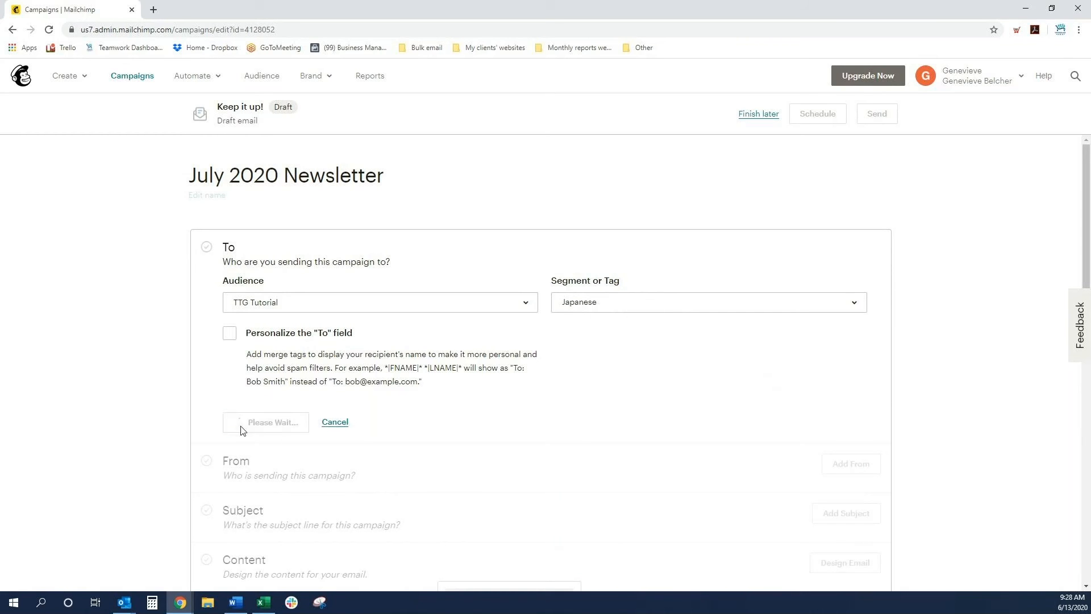
{"action": "left_click", "coordinate": [130, 78]}
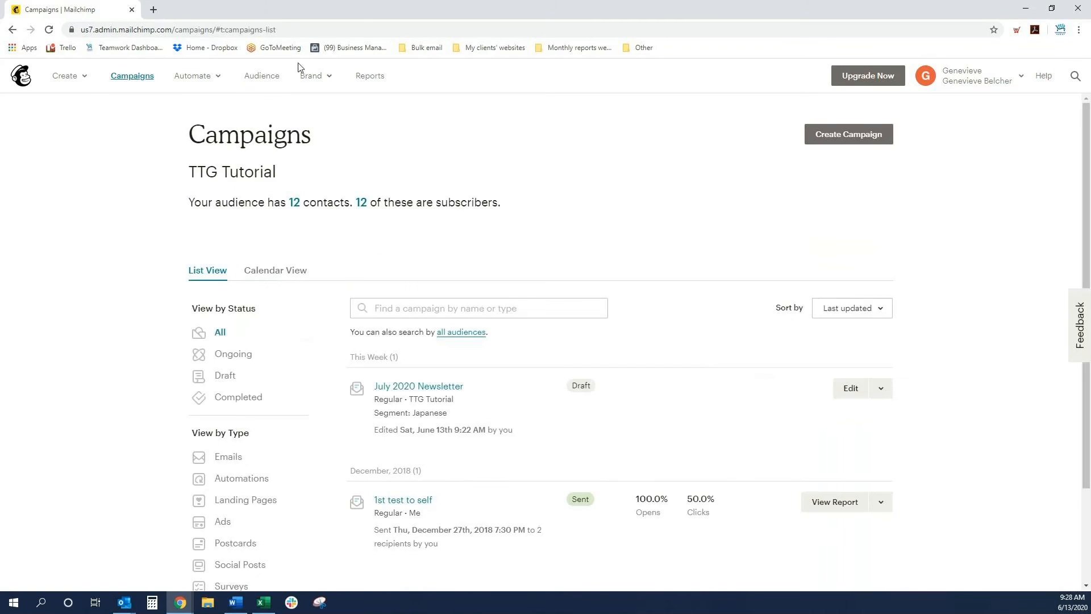
- Open the list of saved segments for the TTG Tutorial audience
{"action": "left_click", "coordinate": [268, 76]}
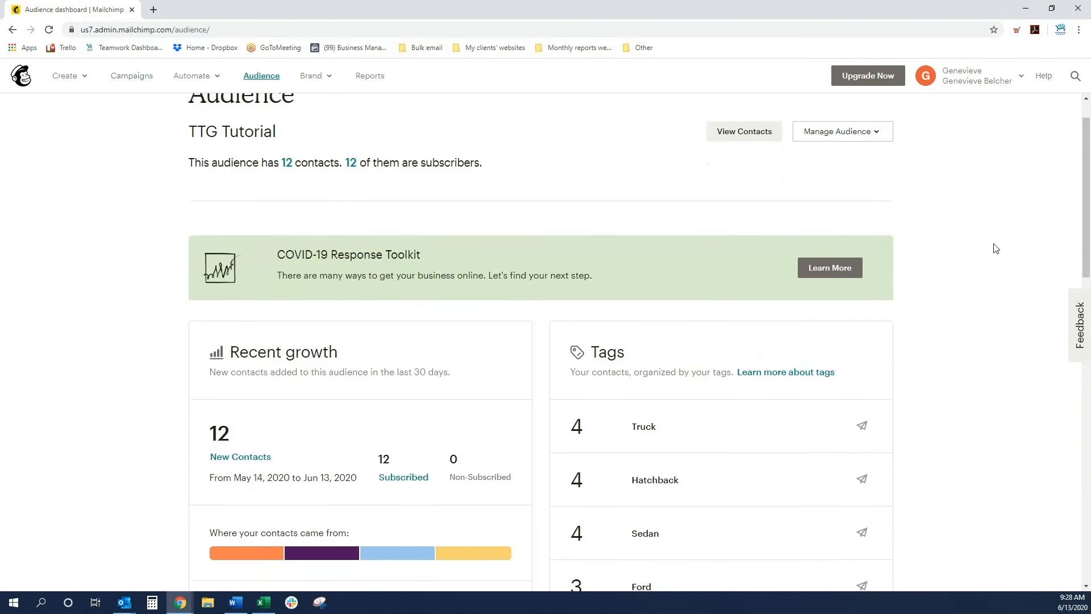
{"action": "left_click", "coordinate": [863, 180]}
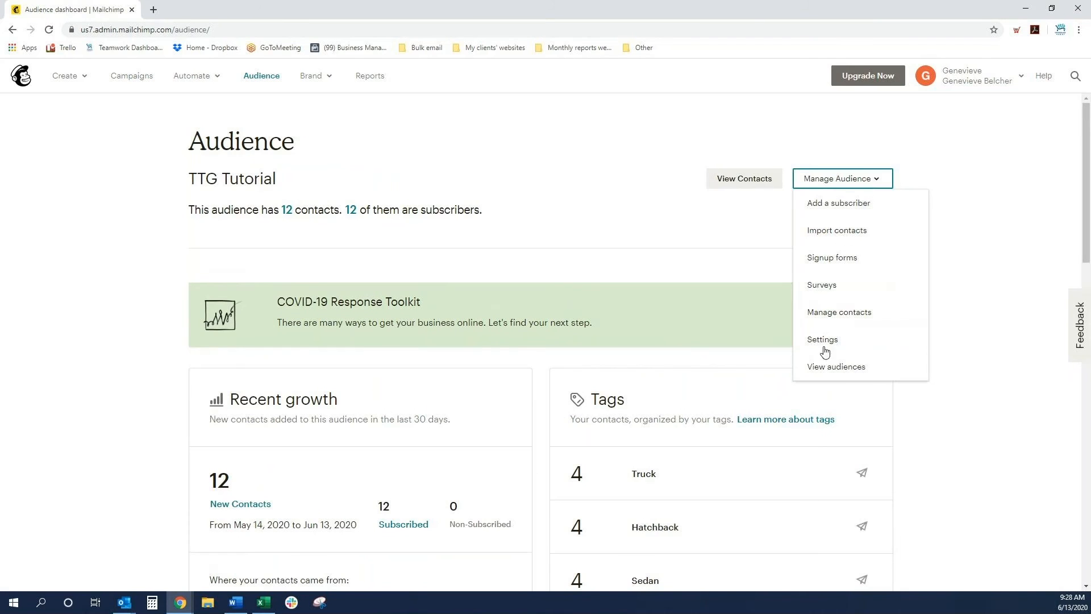
{"action": "left_click", "coordinate": [824, 367]}
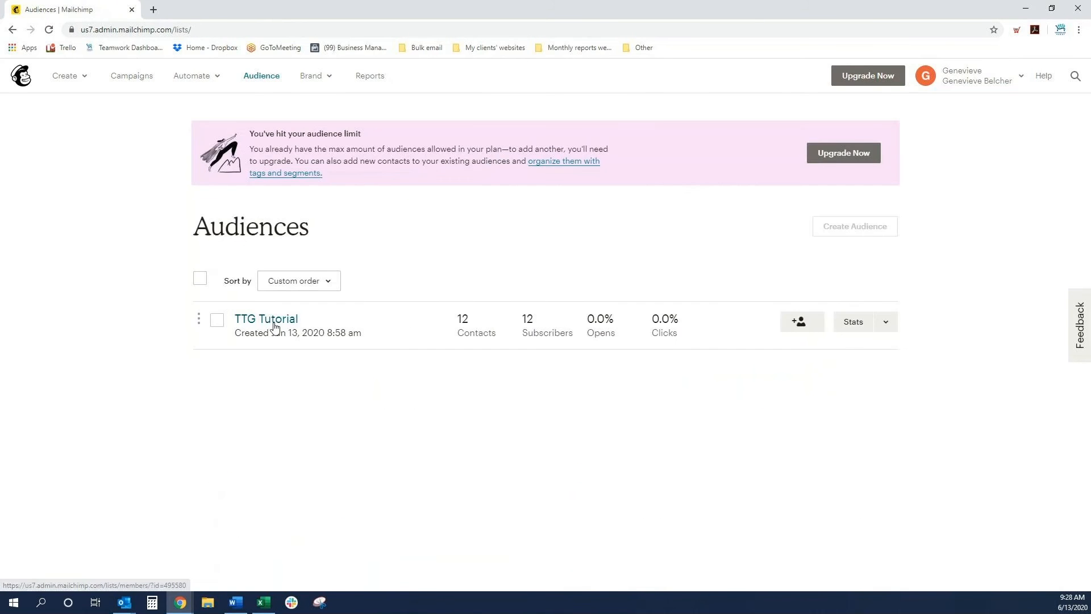
{"action": "left_click", "coordinate": [259, 319]}
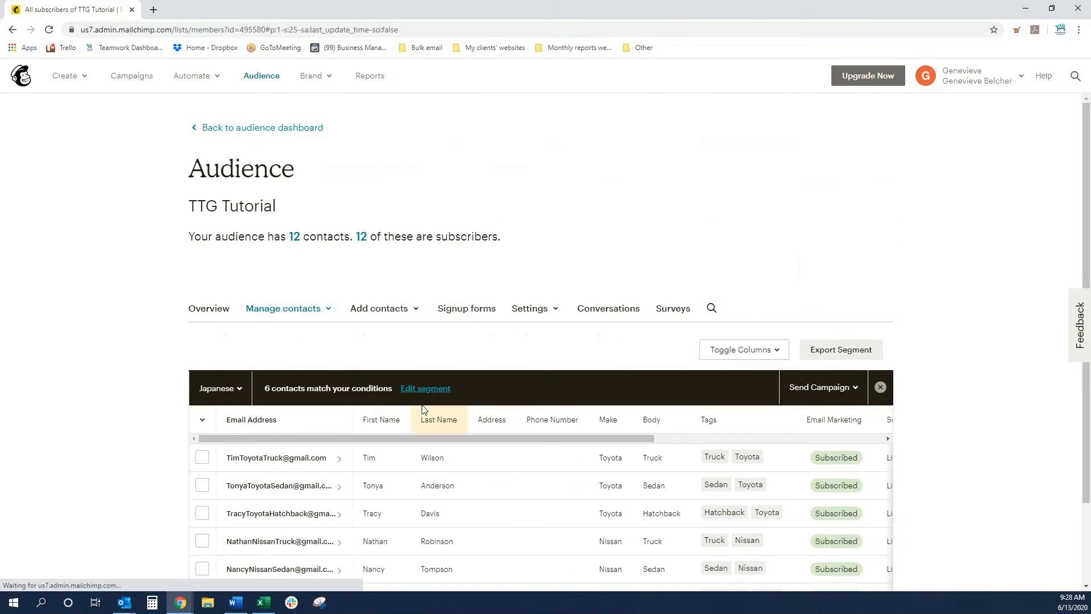
{"action": "left_click", "coordinate": [321, 312]}
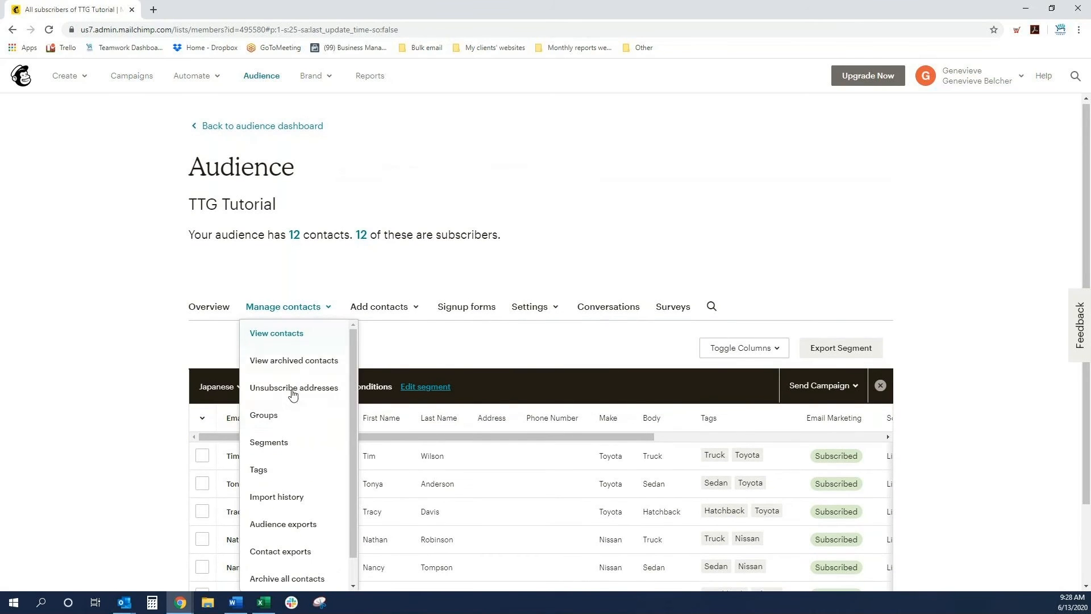
{"action": "left_click", "coordinate": [268, 441]}
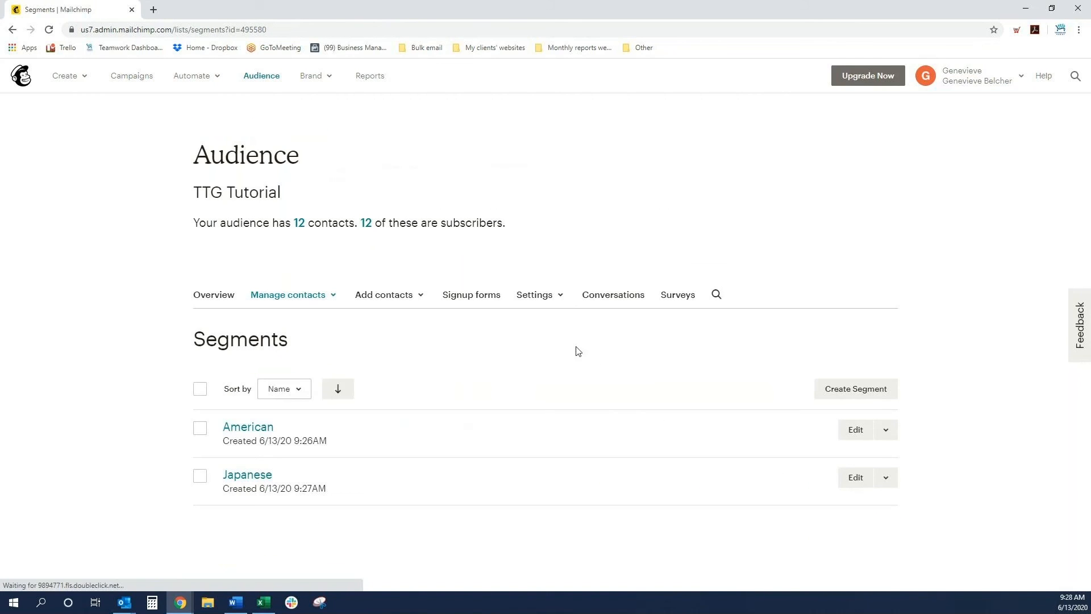
- Start a new segment whose contacts must match all of the conditions
{"action": "left_click", "coordinate": [875, 387]}
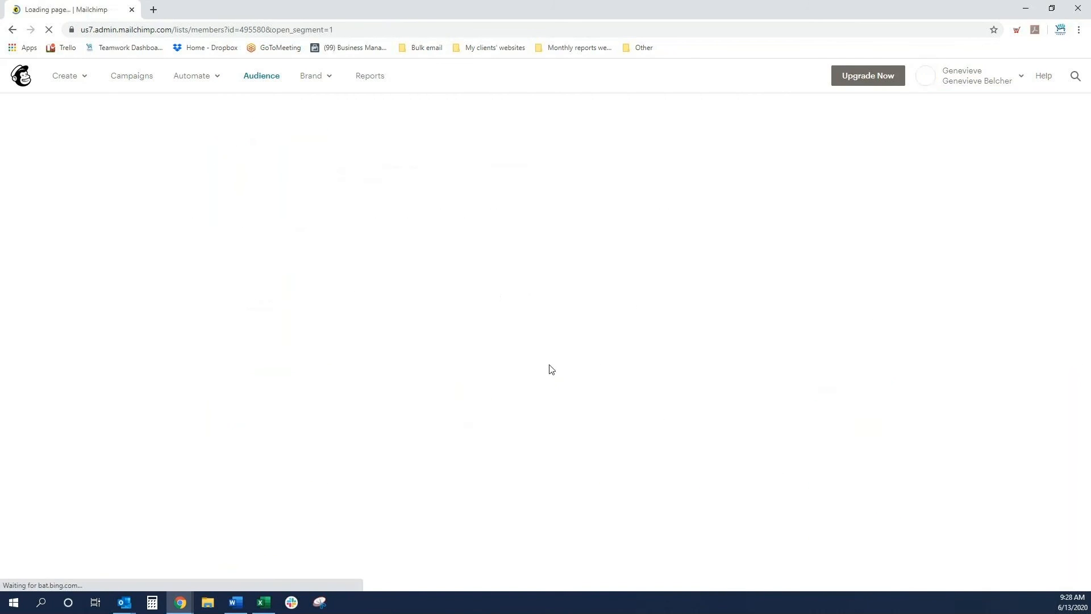
{"action": "scroll", "coordinate": [865, 318], "scroll_direction": "down", "scroll_amount": 1}
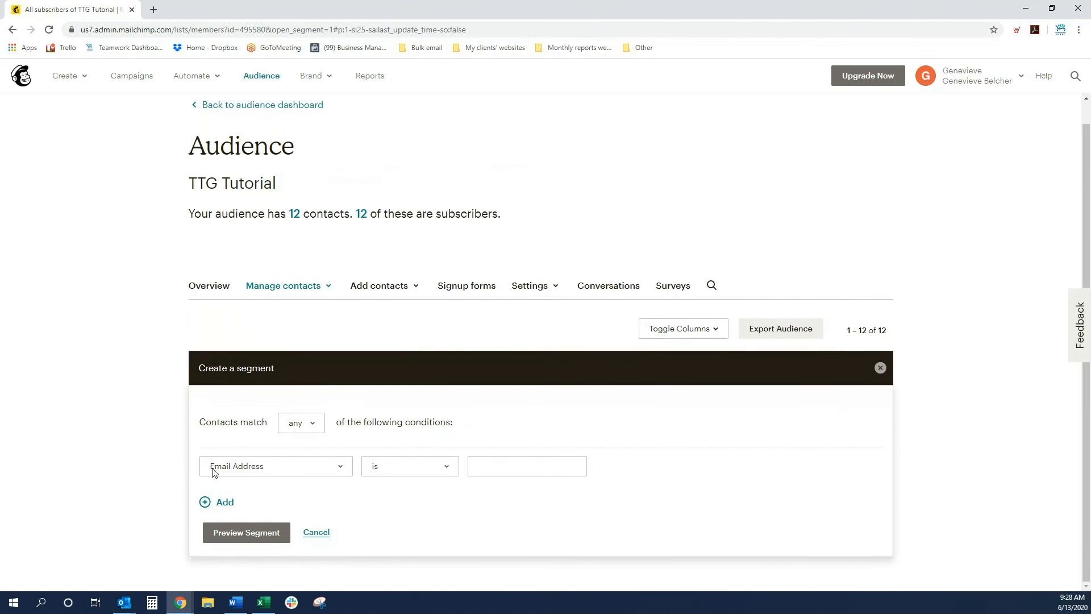
{"action": "left_click", "coordinate": [316, 420]}
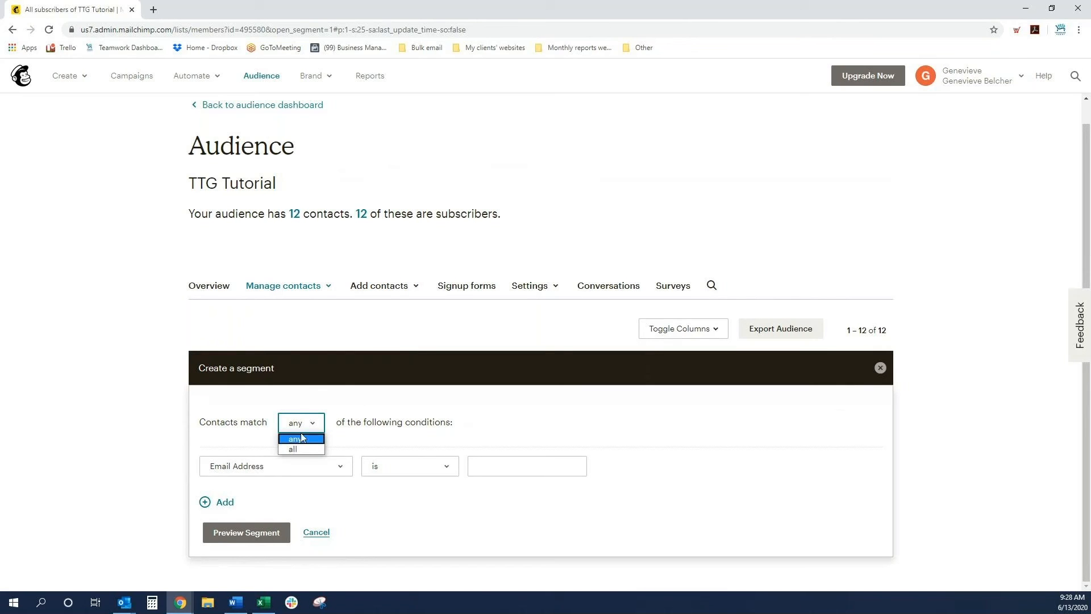
{"action": "left_click", "coordinate": [294, 449]}
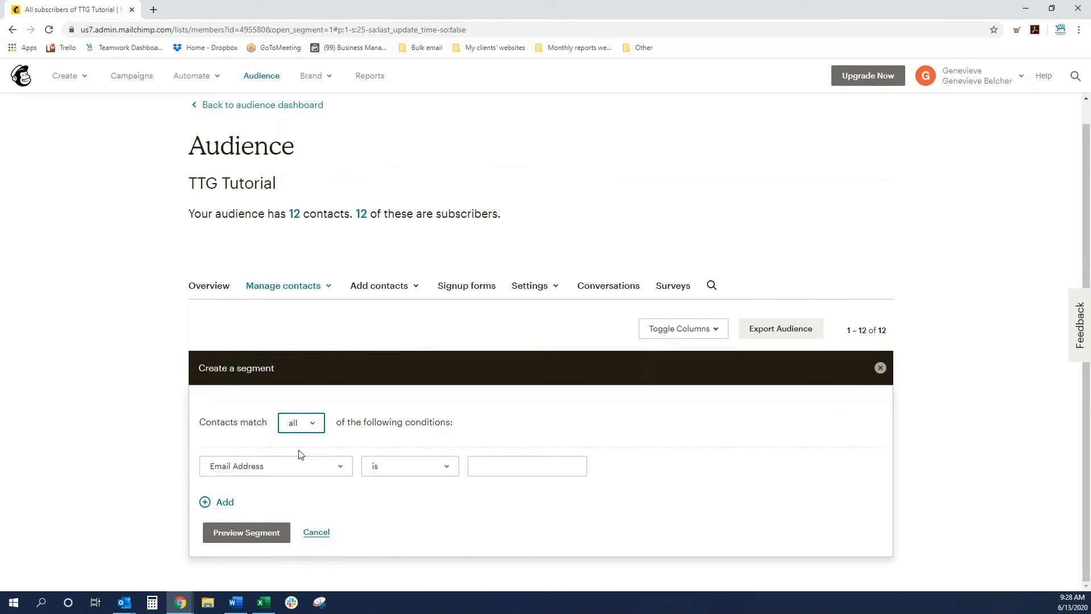
- Try Date Added as the segment condition and look through its comparison and date options
{"action": "left_click", "coordinate": [341, 468]}
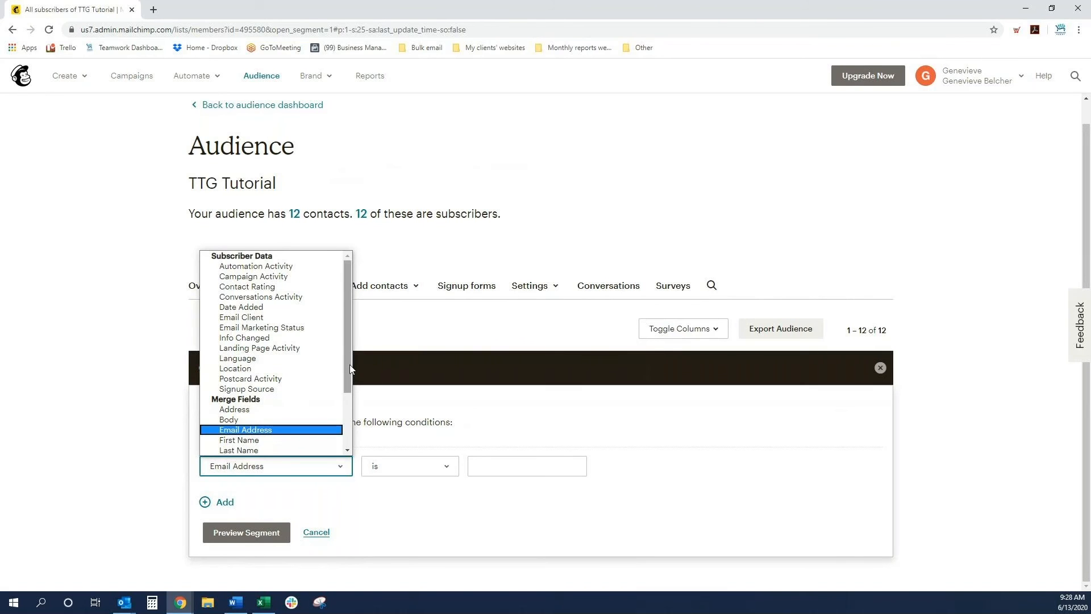
{"action": "left_click", "coordinate": [277, 308]}
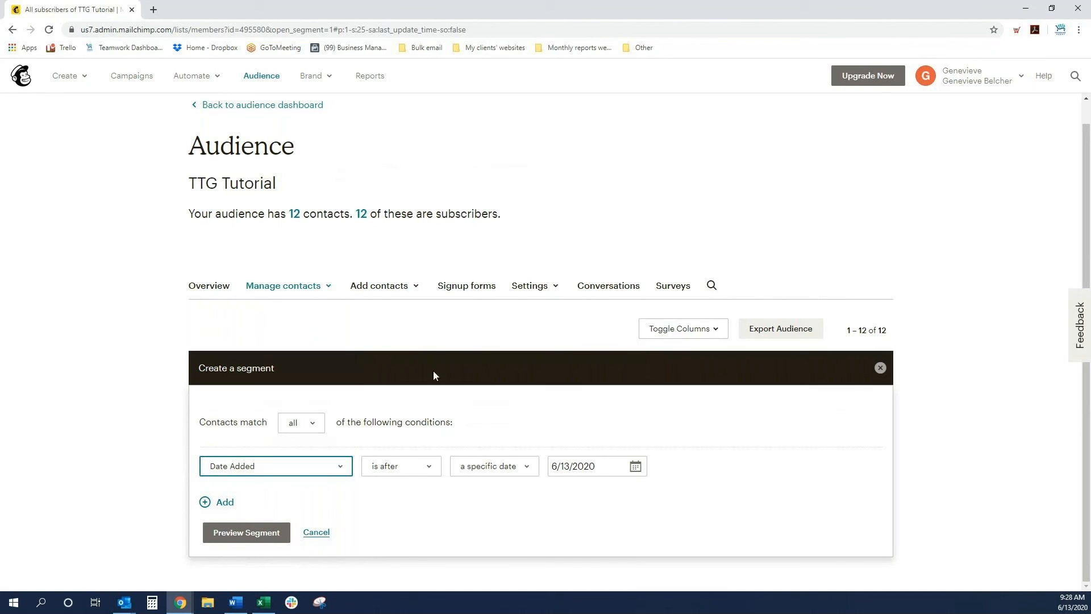
{"action": "left_click", "coordinate": [431, 469]}
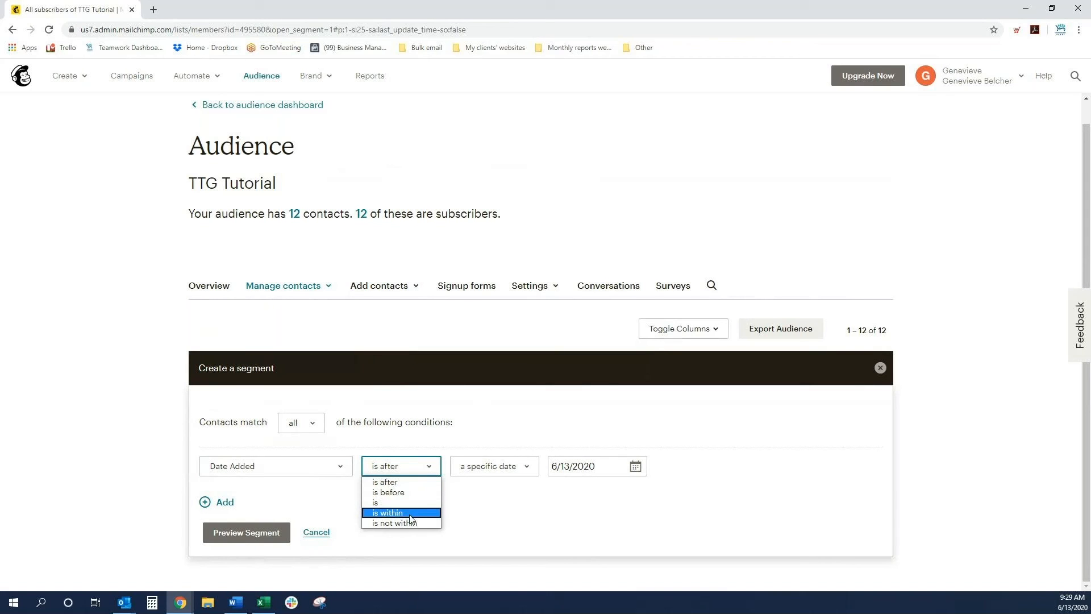
{"action": "left_click", "coordinate": [518, 467]}
{"action": "left_click", "coordinate": [519, 467]}
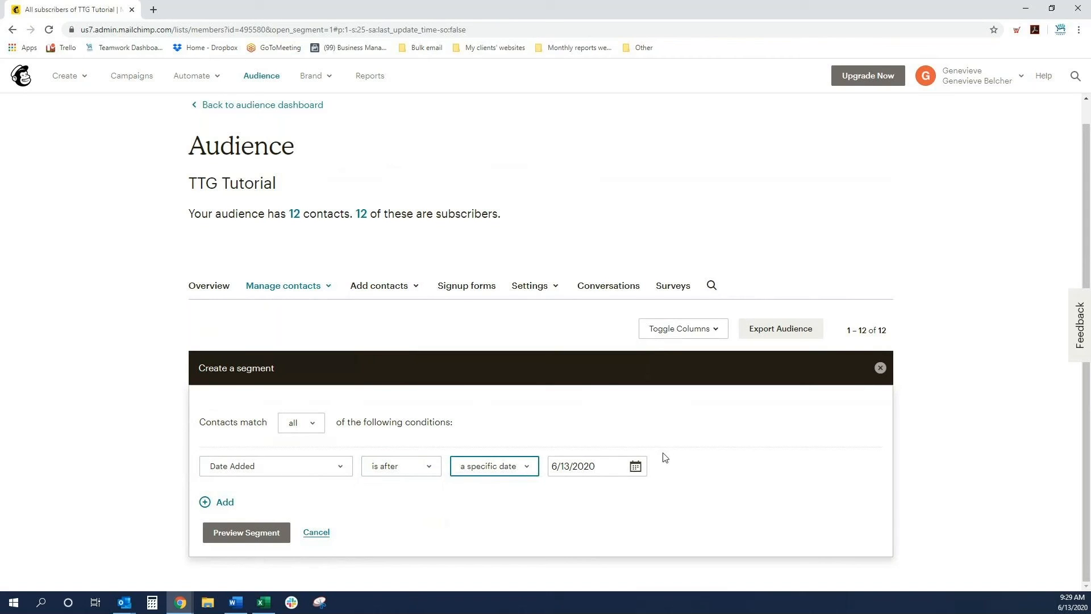
{"action": "left_click", "coordinate": [637, 468]}
{"action": "left_click", "coordinate": [465, 461]}
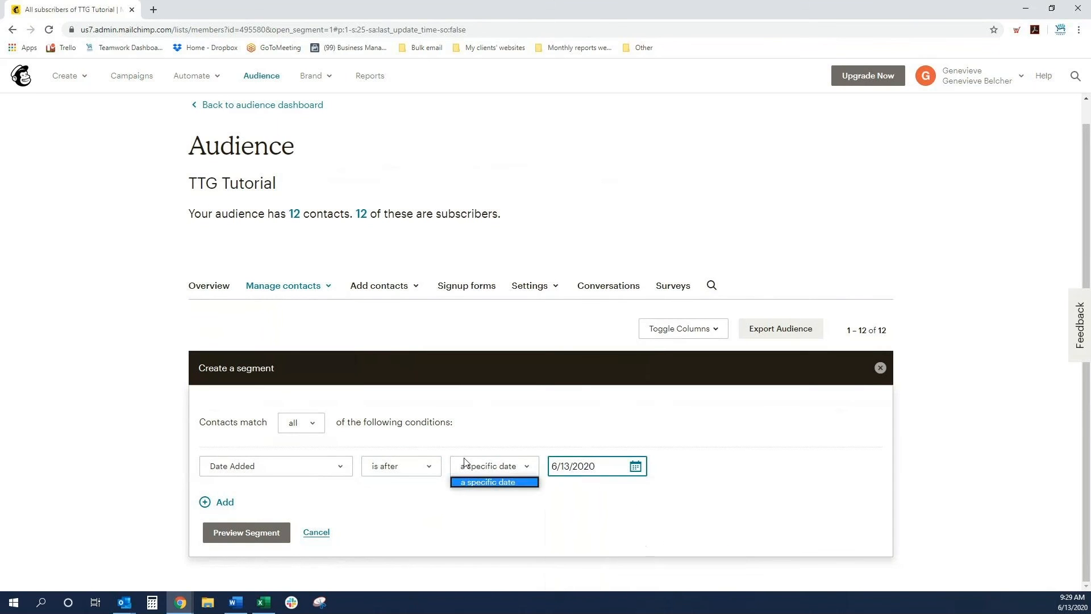
- Set the segment condition to Campaign Activity, did not open, All of the Last 5 Campaigns
{"action": "left_click", "coordinate": [341, 470]}
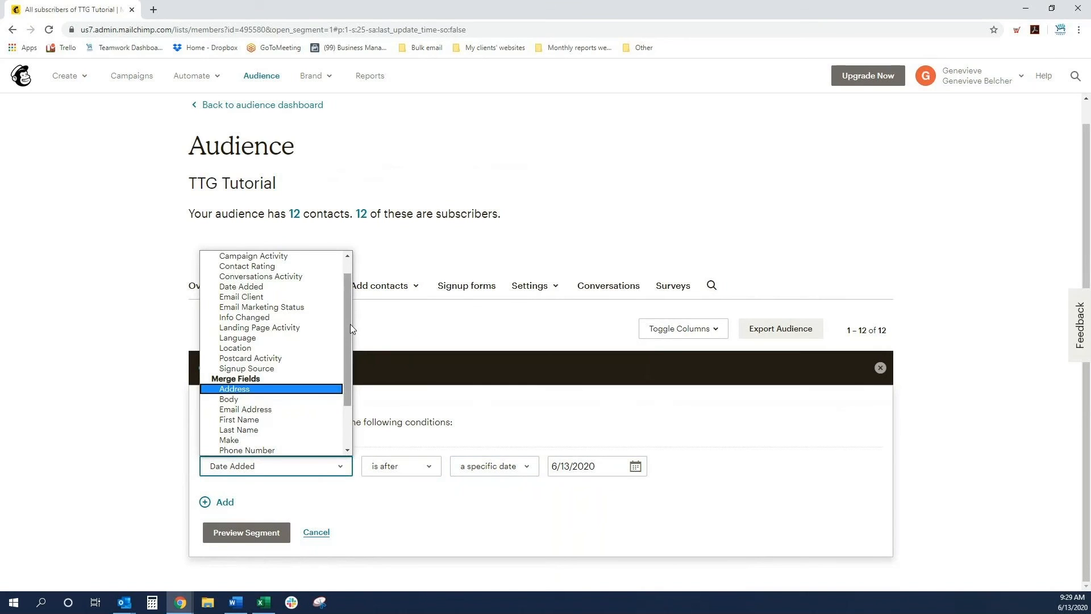
{"action": "scroll", "coordinate": [350, 324], "scroll_direction": "up", "scroll_amount": 1}
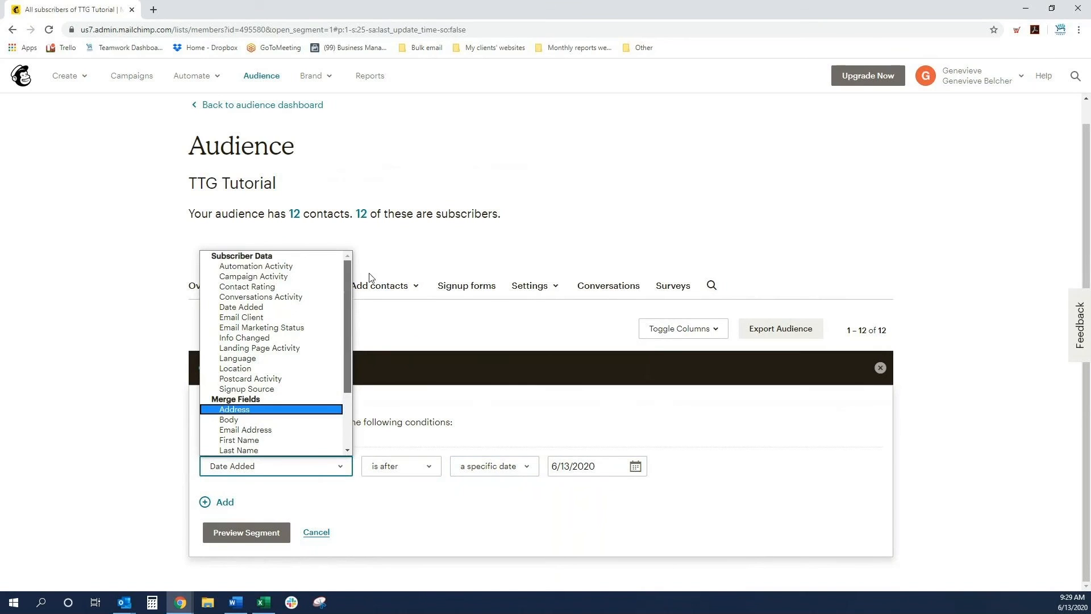
{"action": "left_click", "coordinate": [272, 280]}
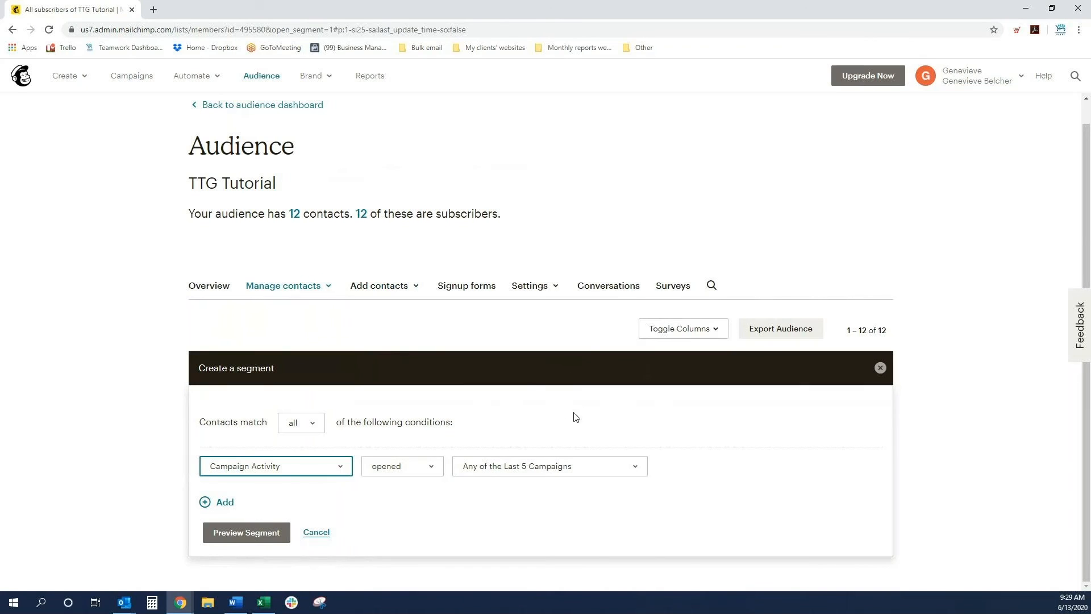
{"action": "left_click", "coordinate": [430, 469]}
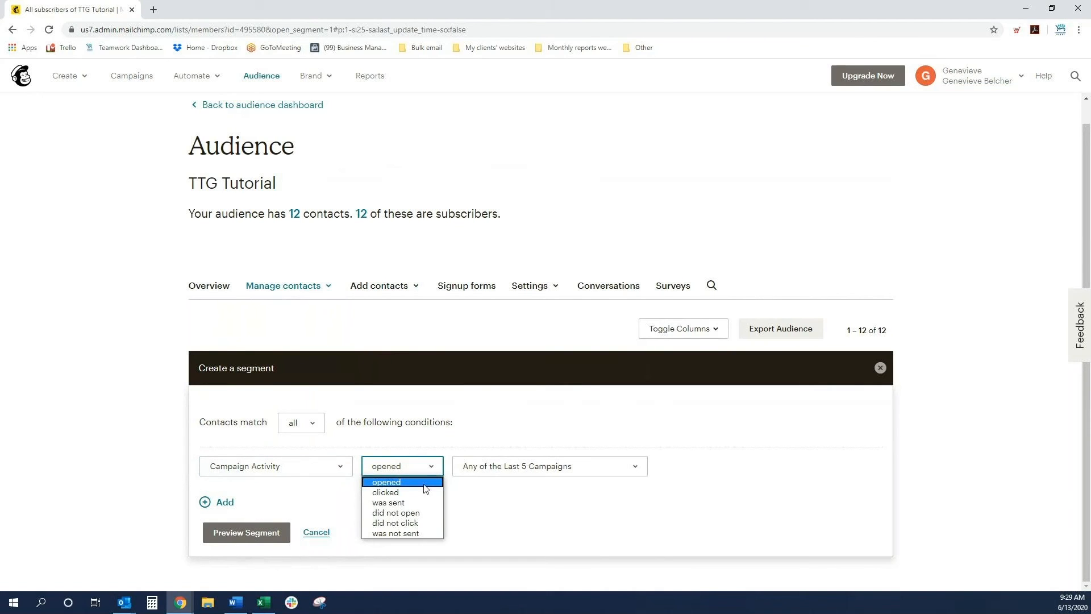
{"action": "left_click", "coordinate": [413, 517]}
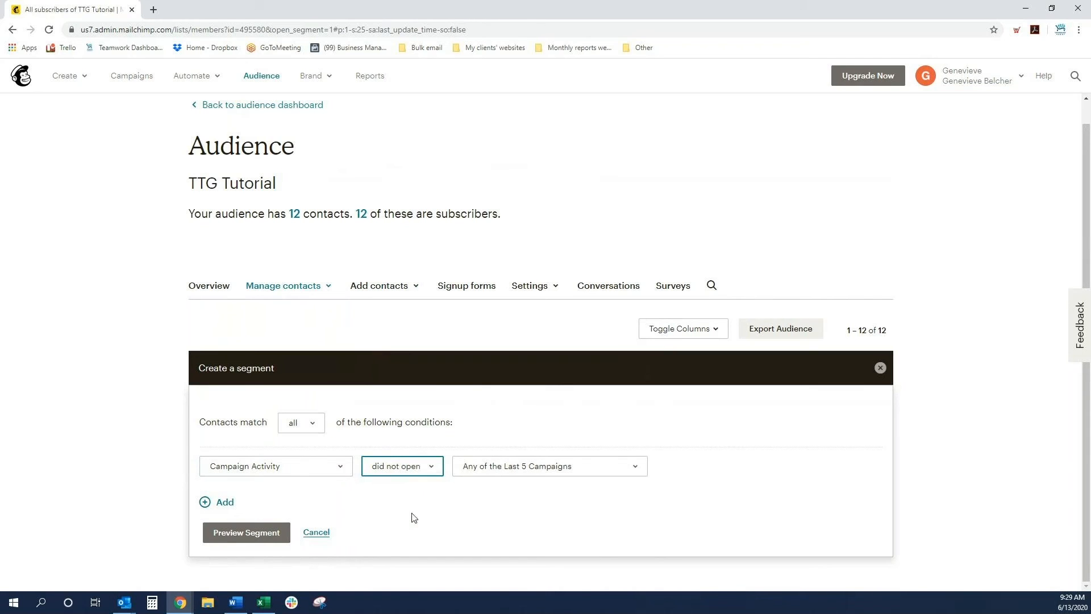
{"action": "left_click", "coordinate": [625, 467]}
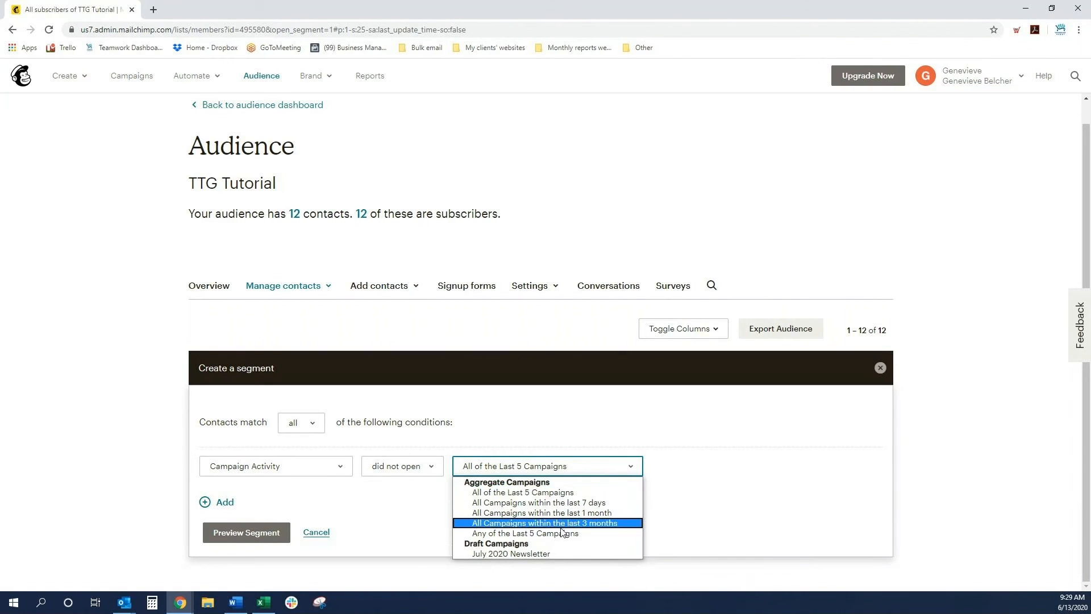
{"action": "left_click", "coordinate": [573, 493]}
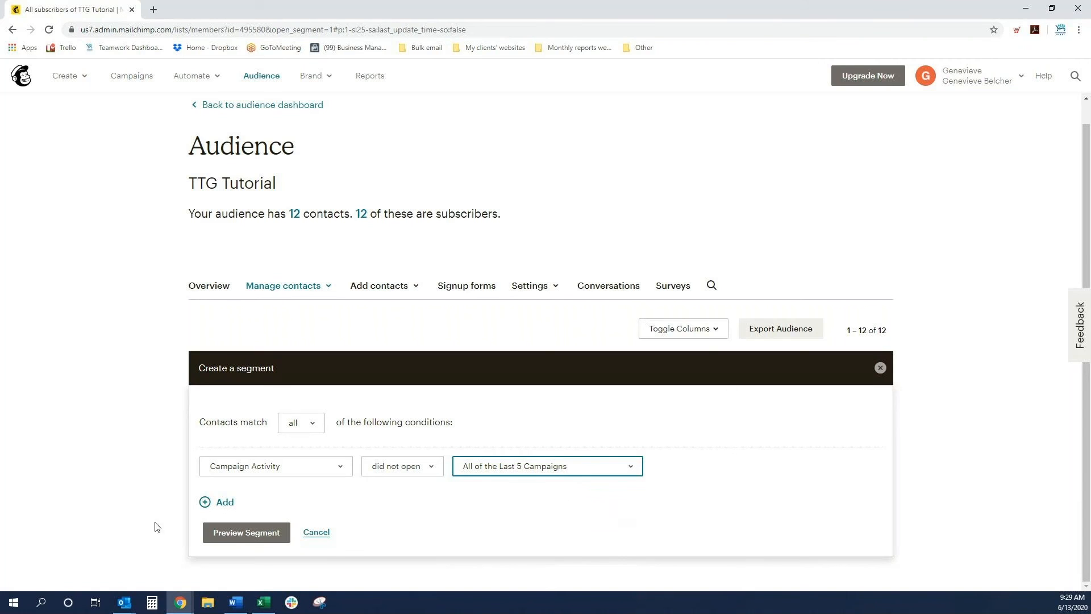
- Preview the segment and save it under the name Did not open last 5 campaigns
{"action": "left_click", "coordinate": [241, 533]}
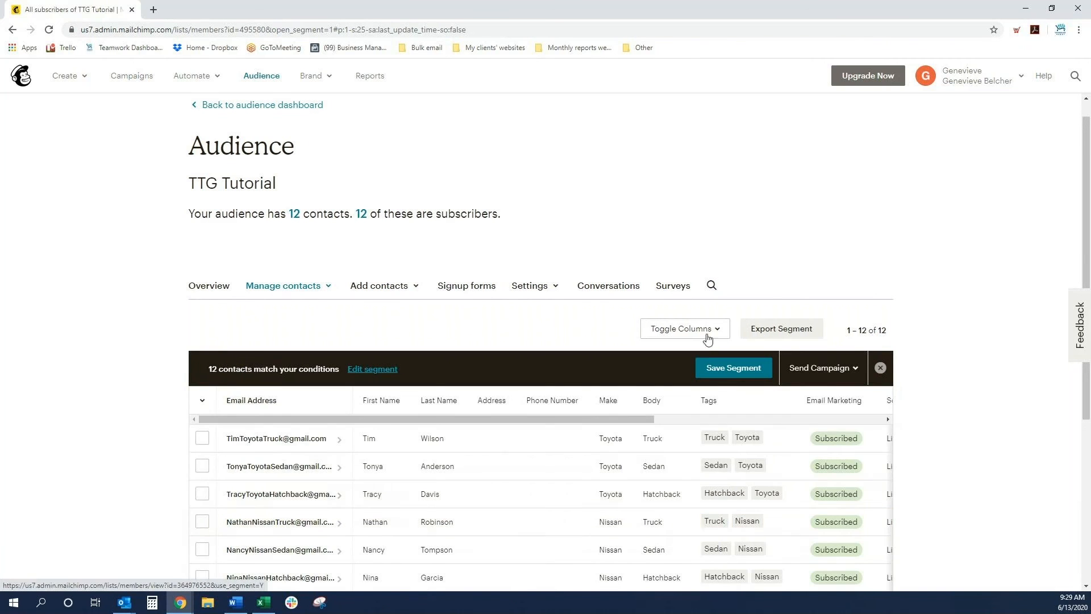
{"action": "left_click", "coordinate": [725, 370]}
{"action": "left_click", "coordinate": [543, 312]}
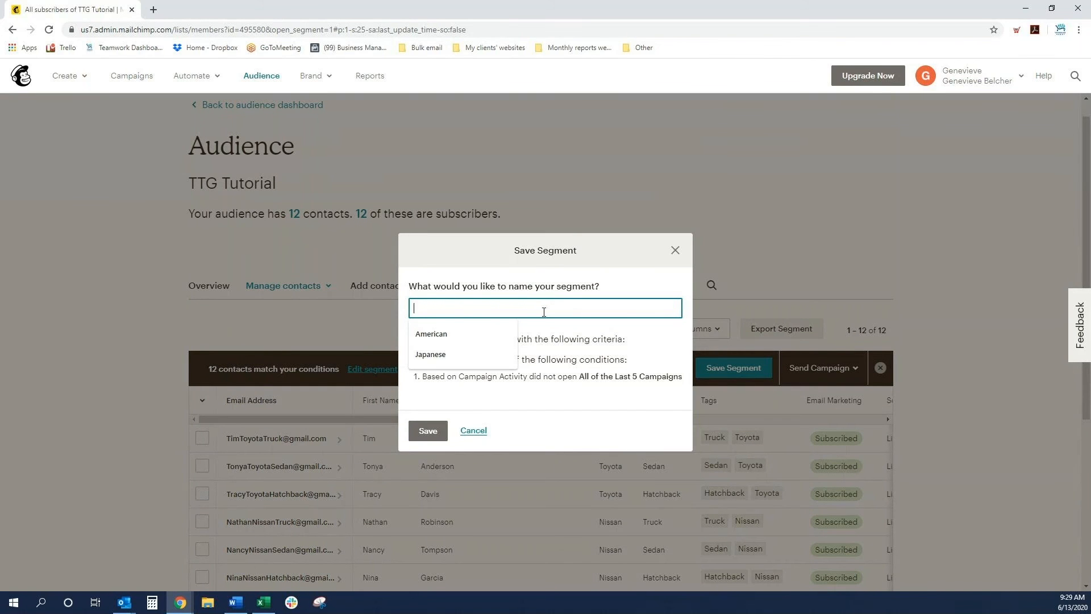
{"action": "type", "text": "N"}
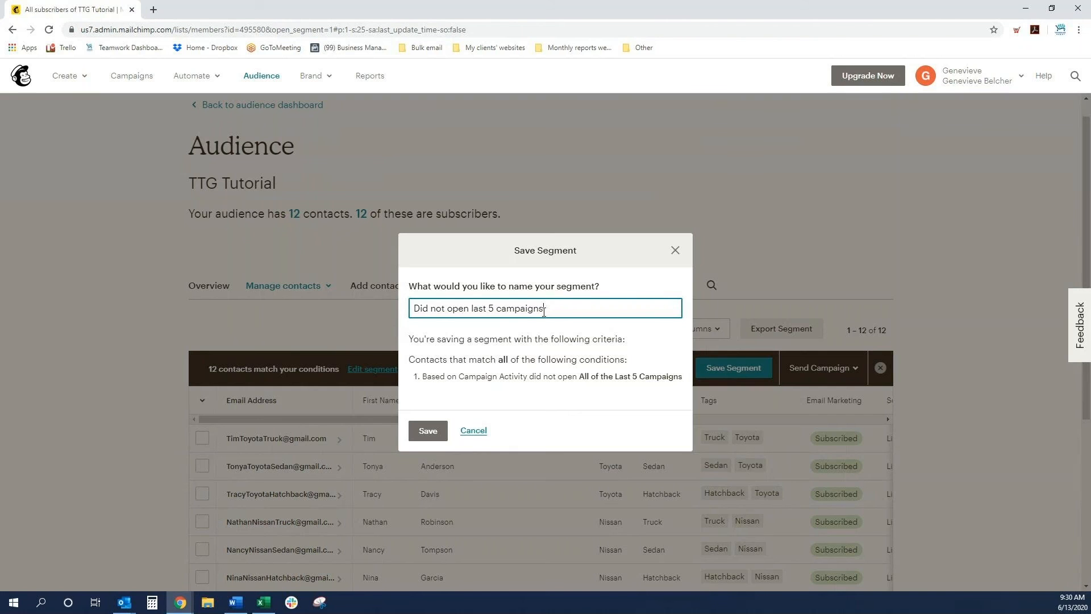
{"action": "left_click", "coordinate": [422, 435]}
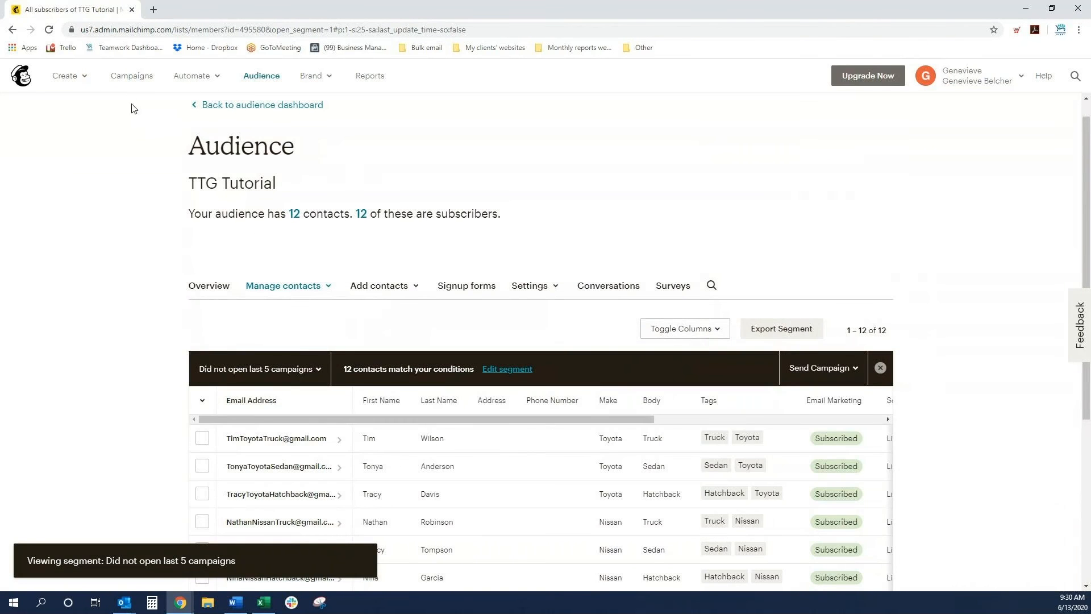
- Change the July 2020 Newsletter draft's recipients to the Did not open last 5 campaigns segment and save them
{"action": "left_click", "coordinate": [131, 75]}
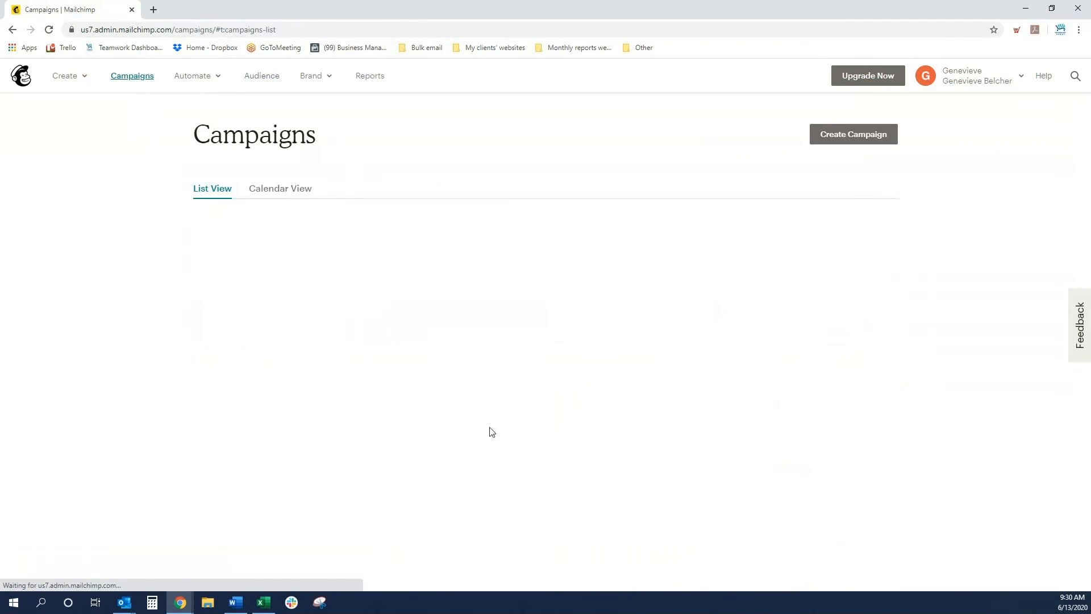
{"action": "left_click", "coordinate": [847, 388]}
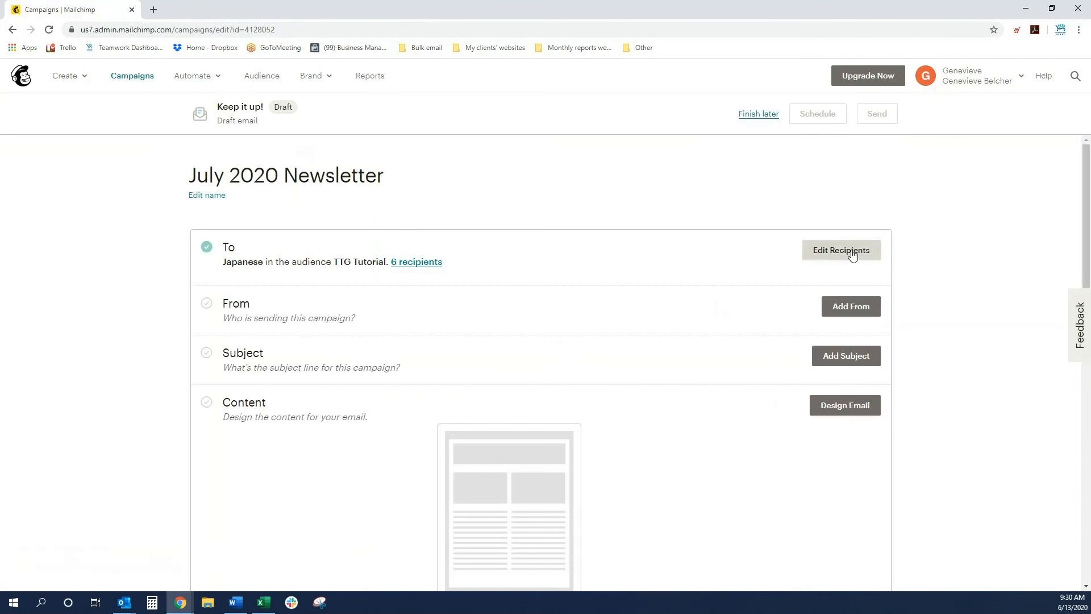
{"action": "left_click", "coordinate": [852, 251]}
{"action": "left_click", "coordinate": [821, 303]}
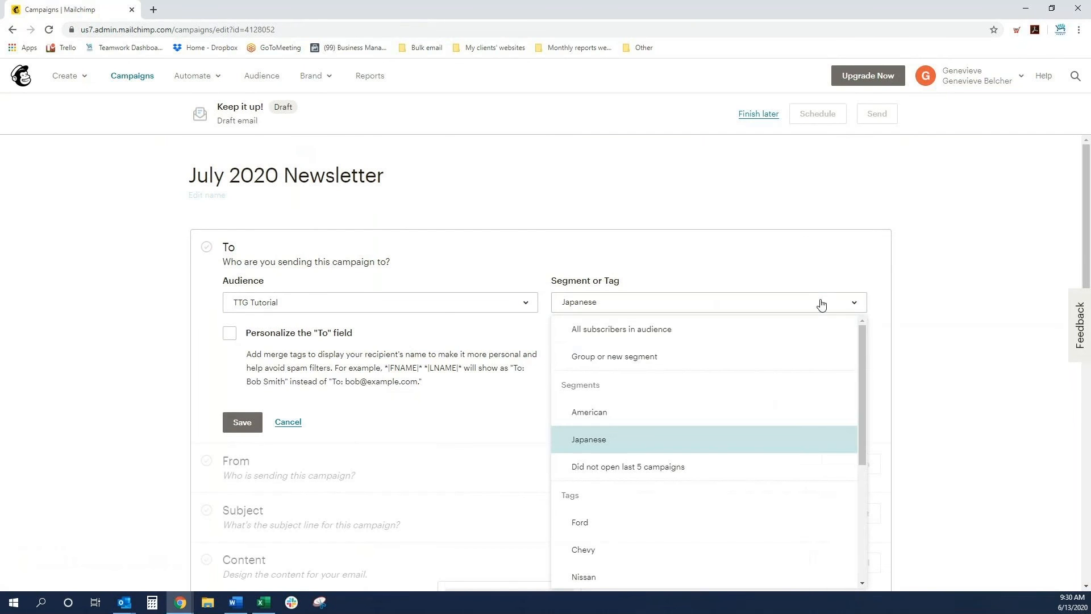
{"action": "left_click", "coordinate": [615, 467]}
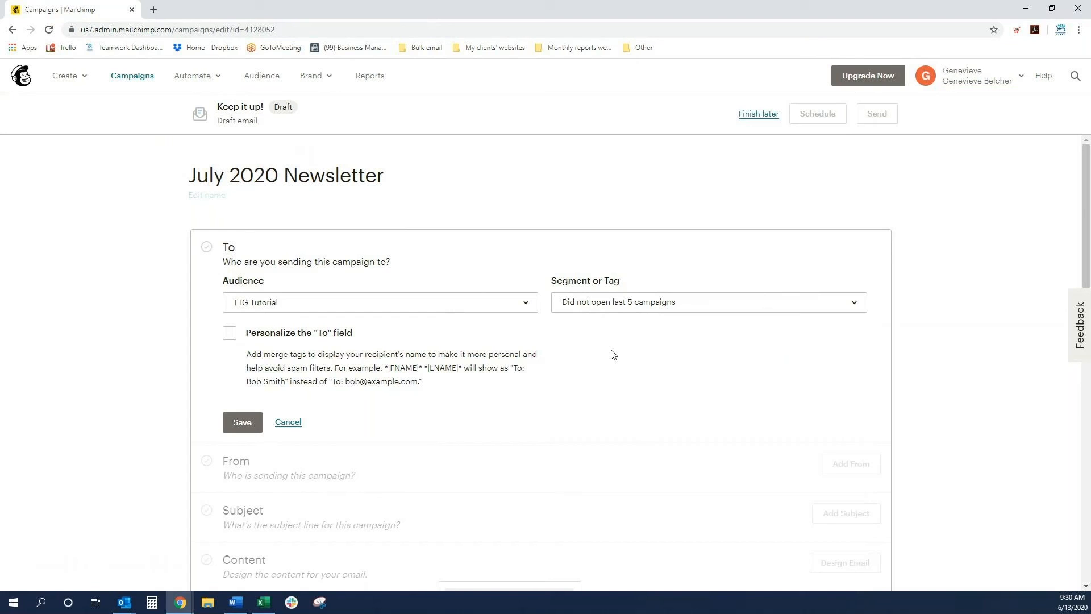
{"action": "left_click", "coordinate": [241, 421]}
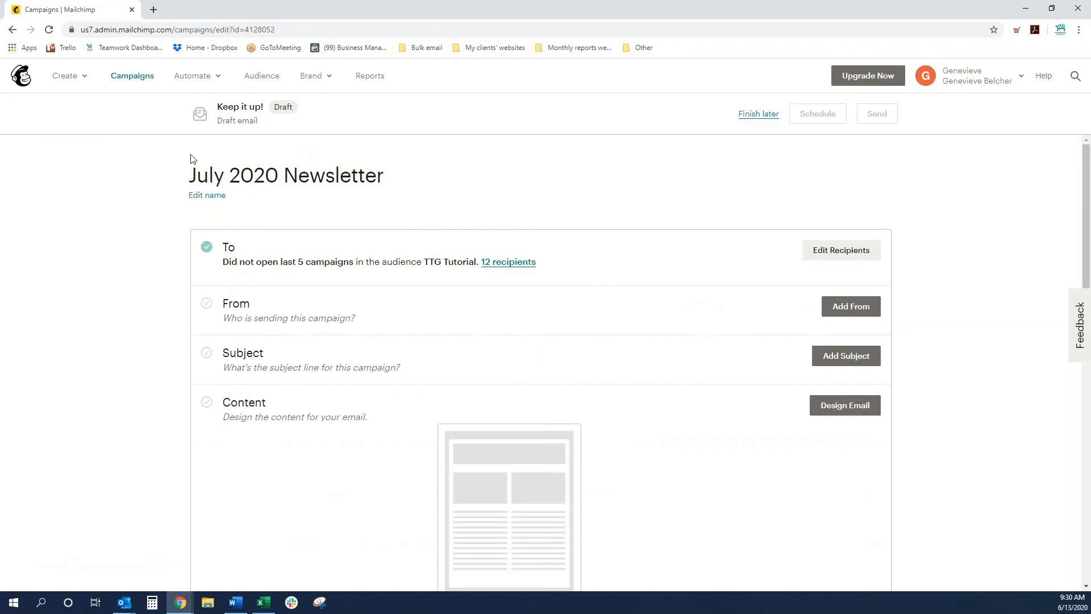
- Return to the TTG Tutorial audience and open its list of saved segments
{"action": "left_click", "coordinate": [266, 79]}
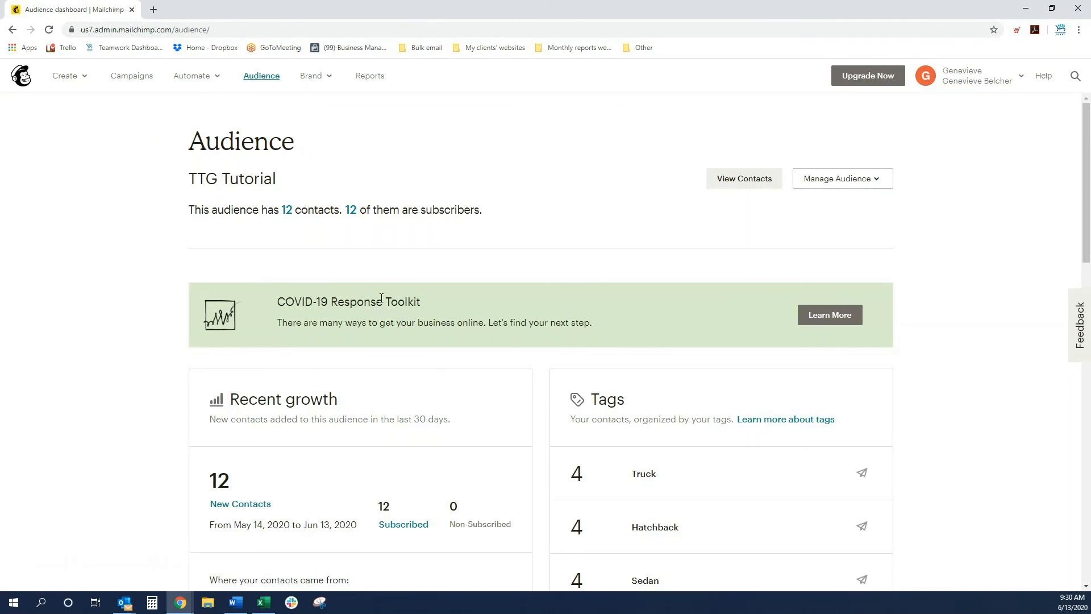
{"action": "left_click", "coordinate": [865, 182]}
{"action": "left_click", "coordinate": [834, 372]}
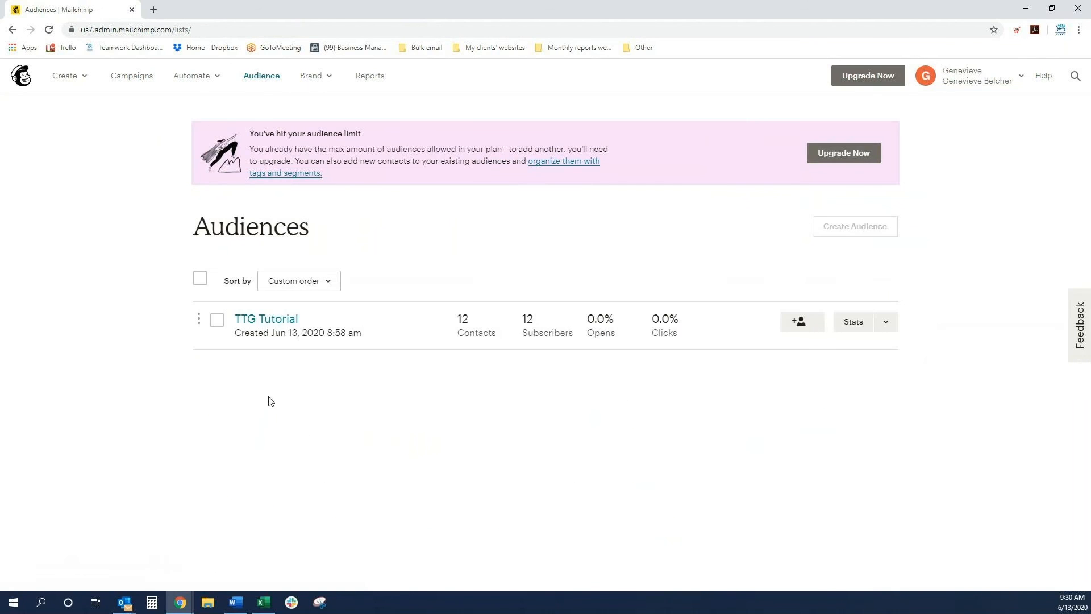
{"action": "left_click", "coordinate": [265, 319]}
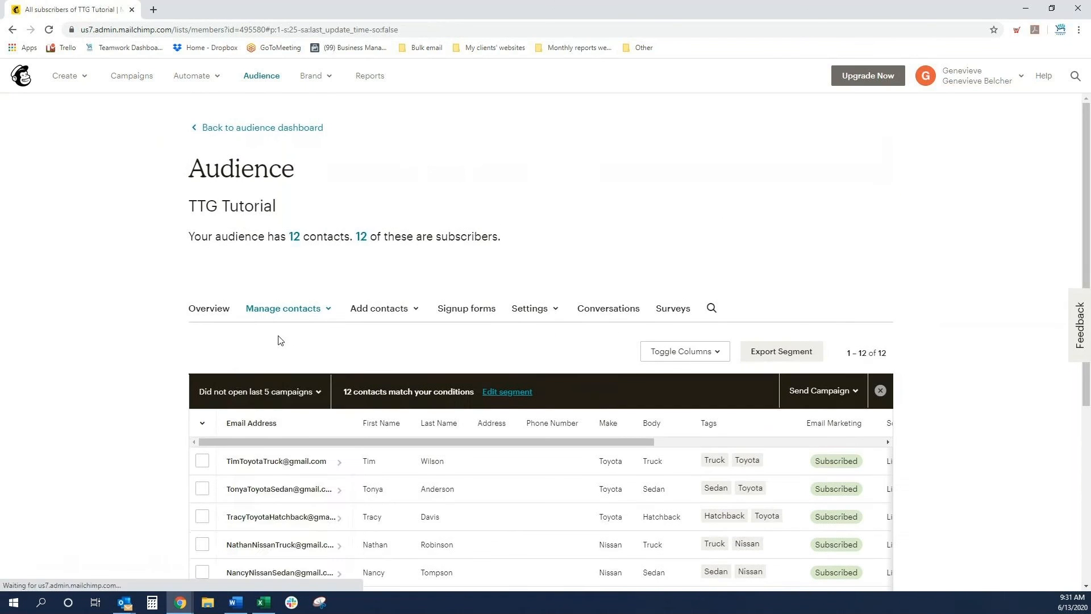
{"action": "left_click", "coordinate": [292, 310]}
{"action": "left_click", "coordinate": [280, 442]}
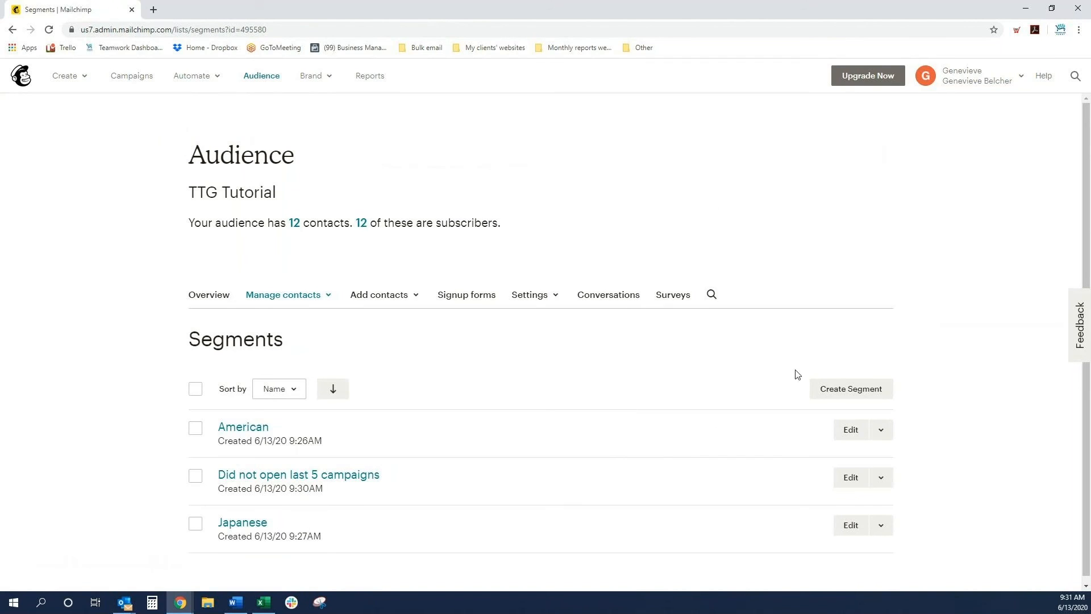
- Create a segment that matches all conditions, with the first condition set to Make is Chevy
{"action": "left_click", "coordinate": [838, 391]}
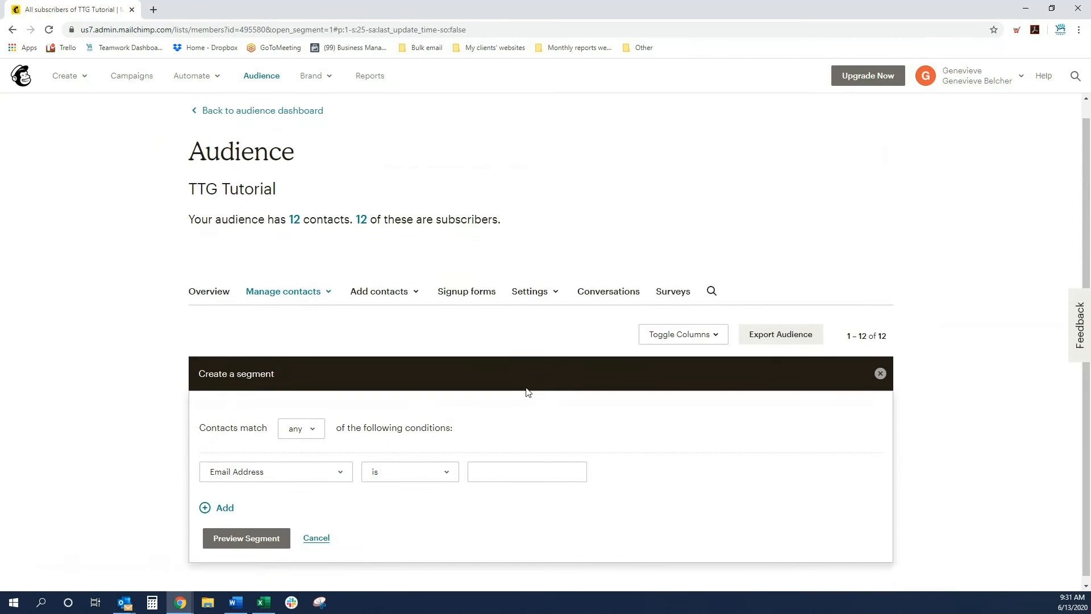
{"action": "left_click", "coordinate": [338, 467]}
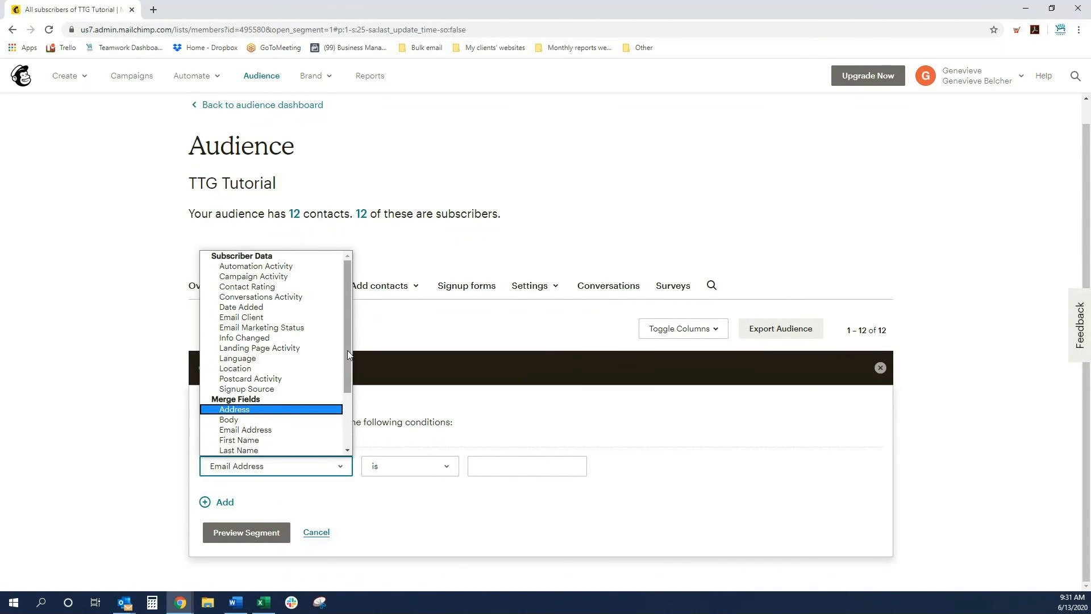
{"action": "left_click_drag", "start_coordinate": [347, 349], "coordinate": [332, 424]}
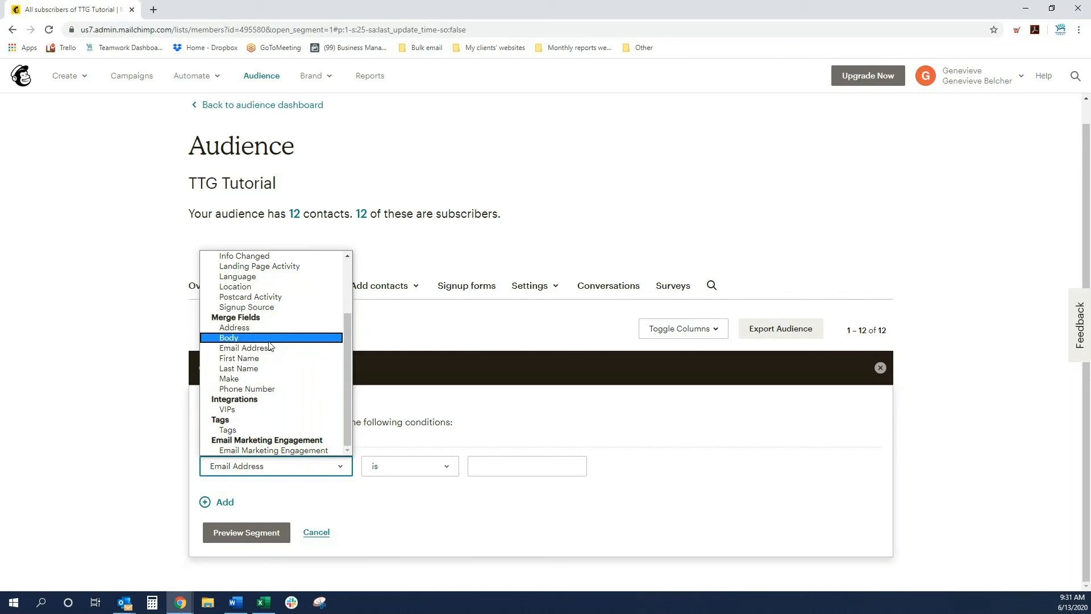
{"action": "left_click", "coordinate": [264, 379]}
{"action": "left_click", "coordinate": [314, 422]}
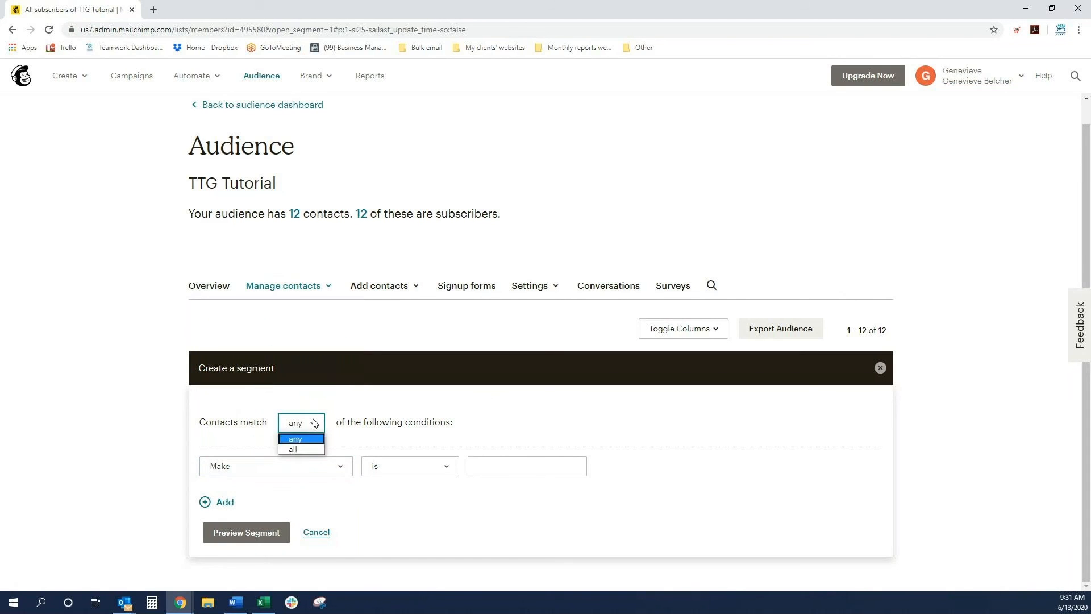
{"action": "left_click", "coordinate": [298, 450]}
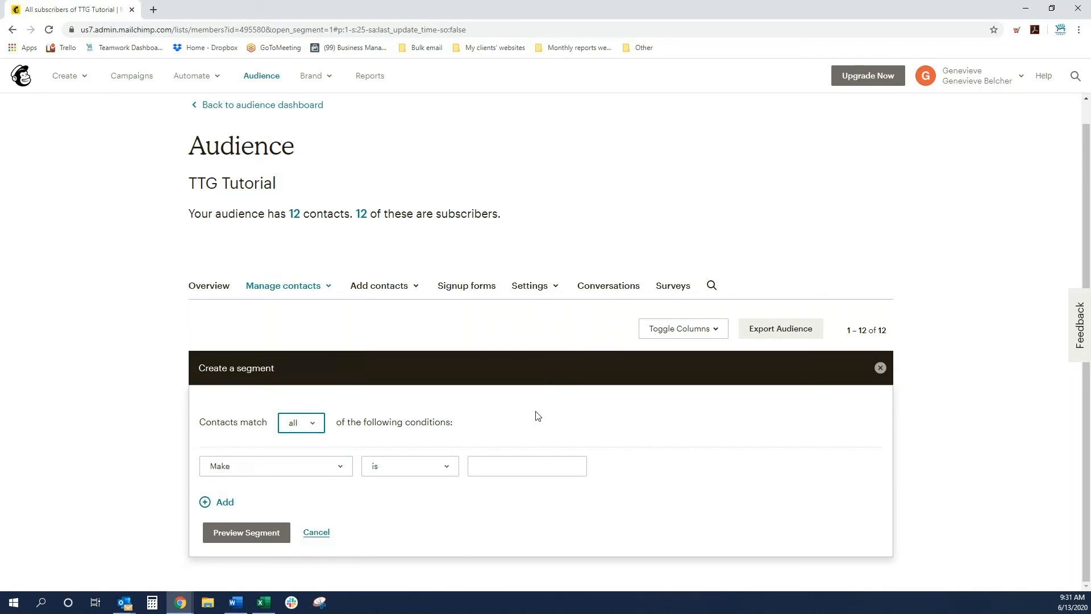
{"action": "left_click", "coordinate": [449, 467]}
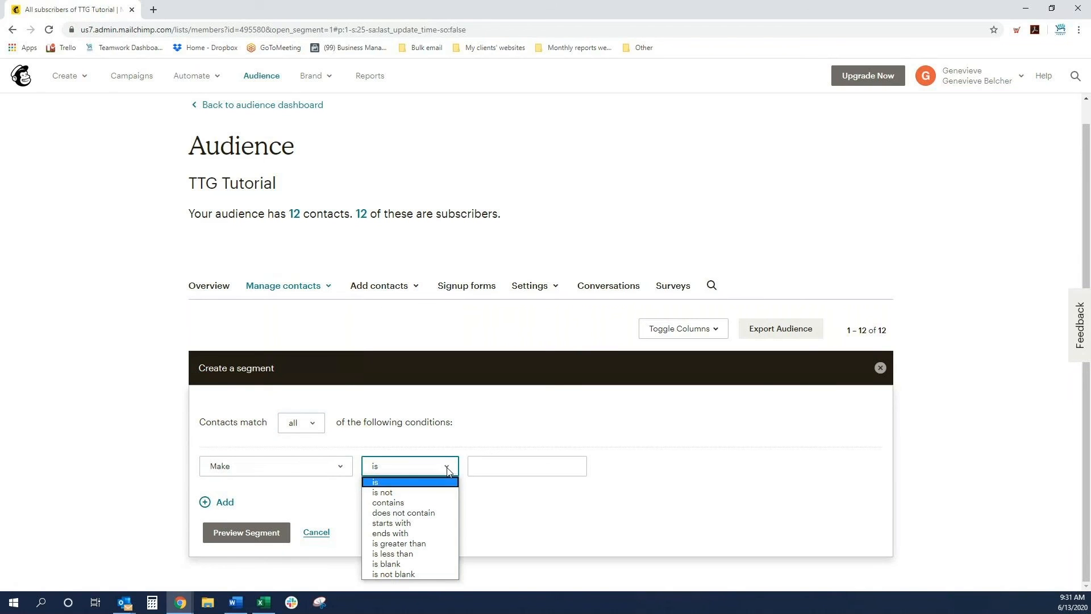
{"action": "left_click", "coordinate": [532, 458]}
{"action": "left_click", "coordinate": [530, 458]}
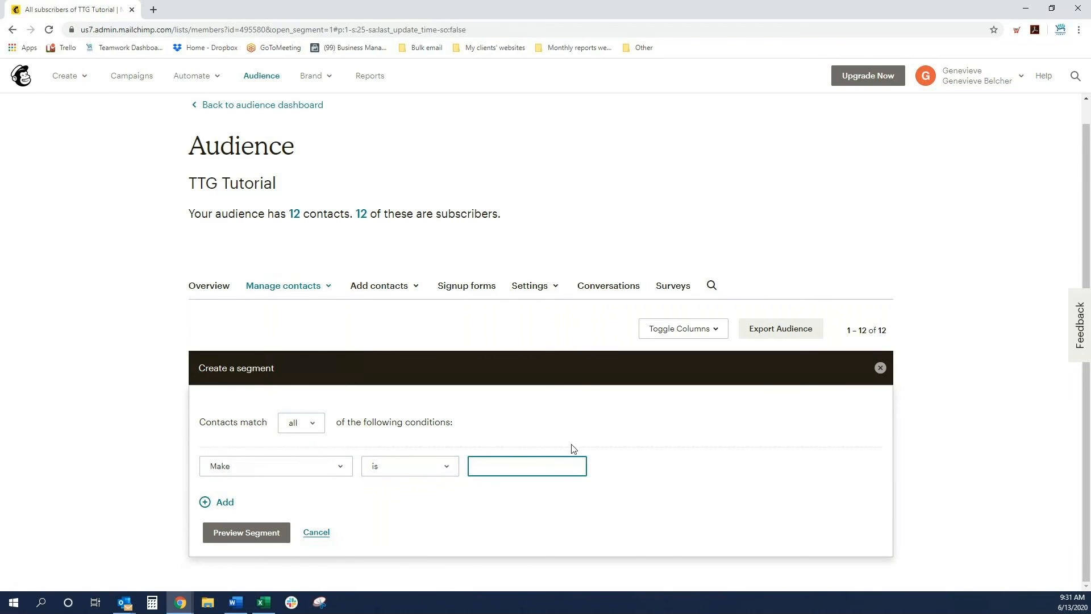
{"action": "type", "text": "Chevy"}
- Add a second segment condition requiring that Body is Truck
{"action": "left_click", "coordinate": [224, 500]}
{"action": "scroll", "coordinate": [362, 453], "scroll_direction": "down", "scroll_amount": 1}
{"action": "left_click", "coordinate": [356, 464]}
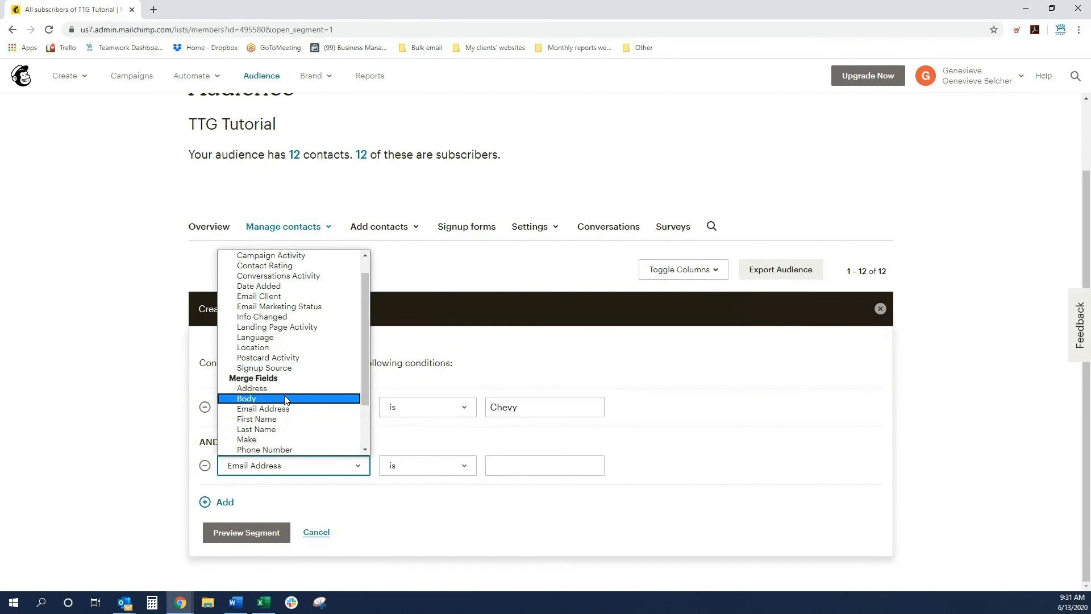
{"action": "left_click", "coordinate": [288, 402]}
{"action": "left_click", "coordinate": [563, 466]}
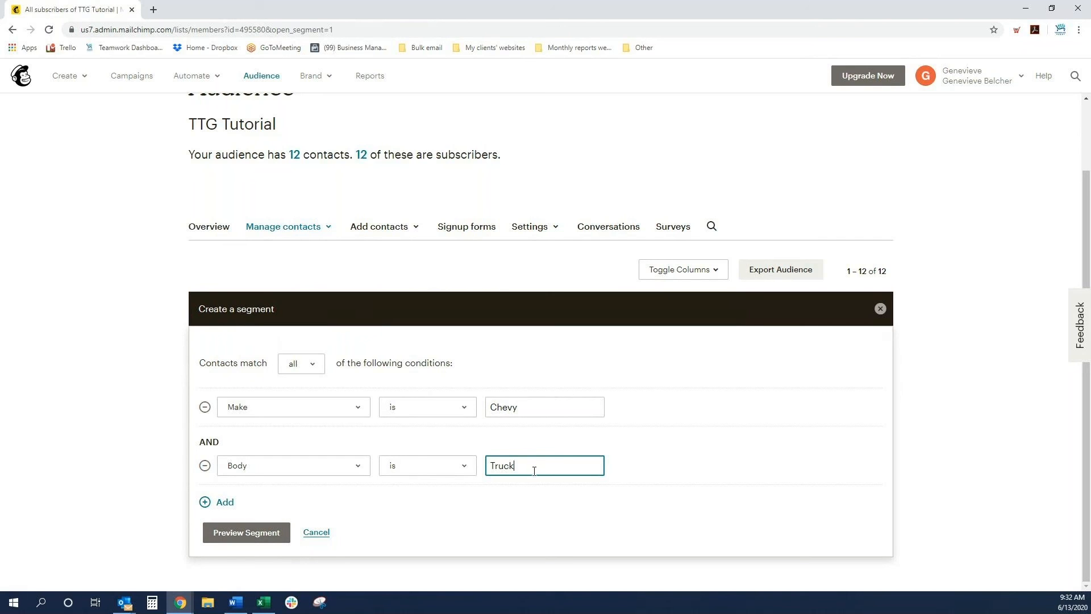
- Preview the segment and save it under the name Chevy Trucks
{"action": "left_click", "coordinate": [259, 531]}
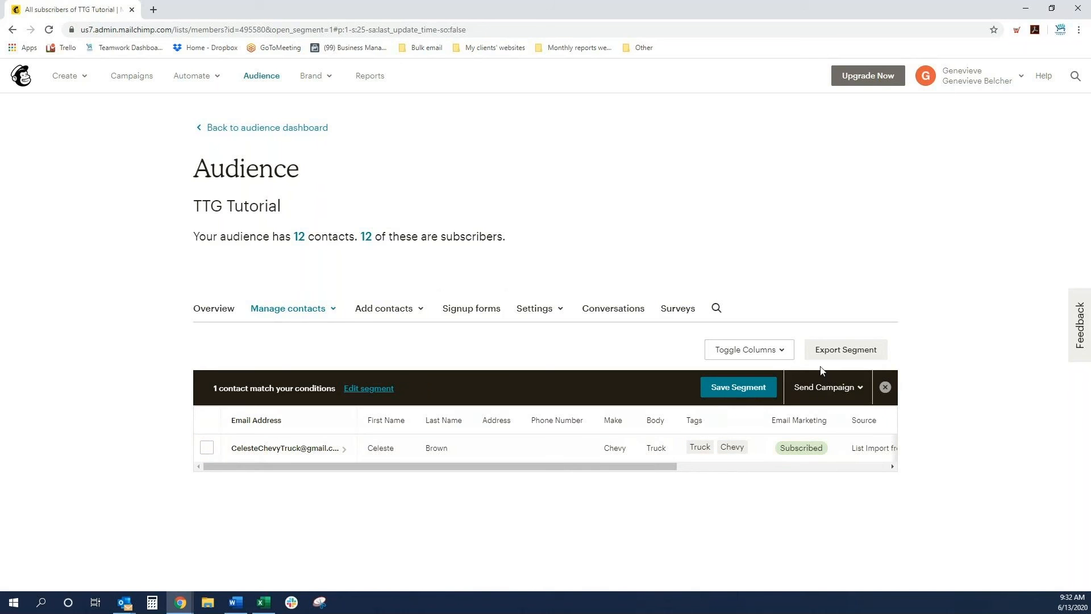
{"action": "left_click", "coordinate": [746, 391]}
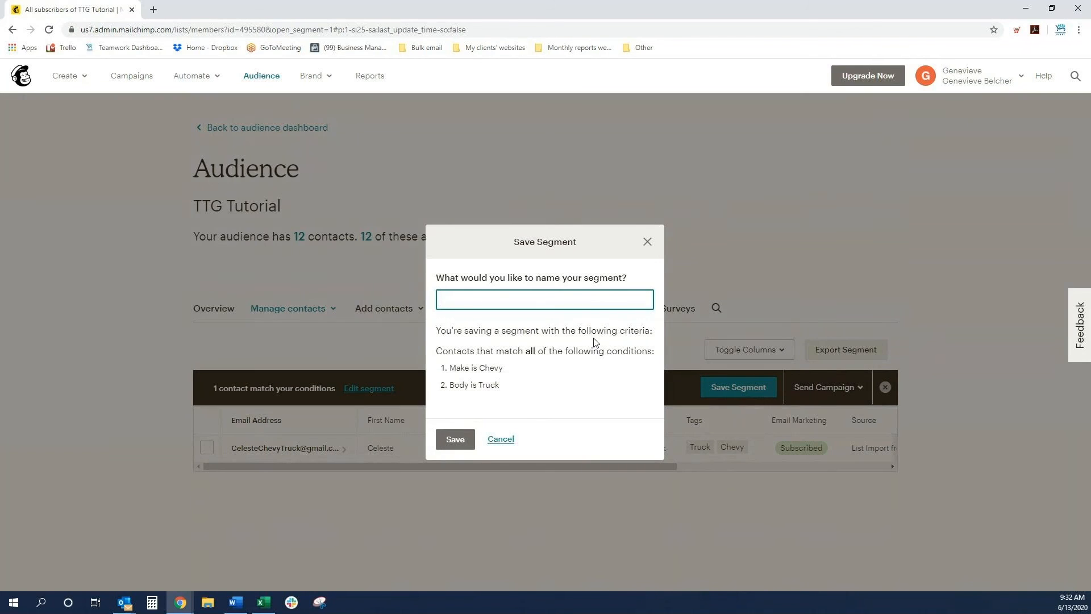
{"action": "left_click", "coordinate": [580, 301]}
{"action": "type", "text": "Chevy Trucks"}
{"action": "left_click", "coordinate": [454, 440]}
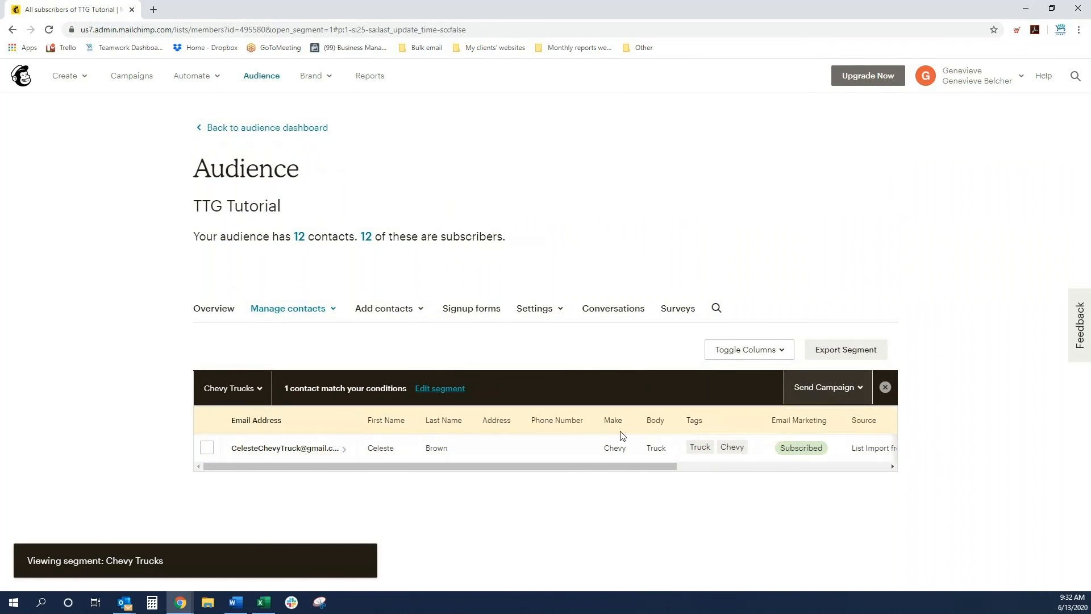
- Create another TTG Tutorial segment that matches any condition, with the first condition set to Make is Chevy
{"action": "left_click", "coordinate": [307, 310]}
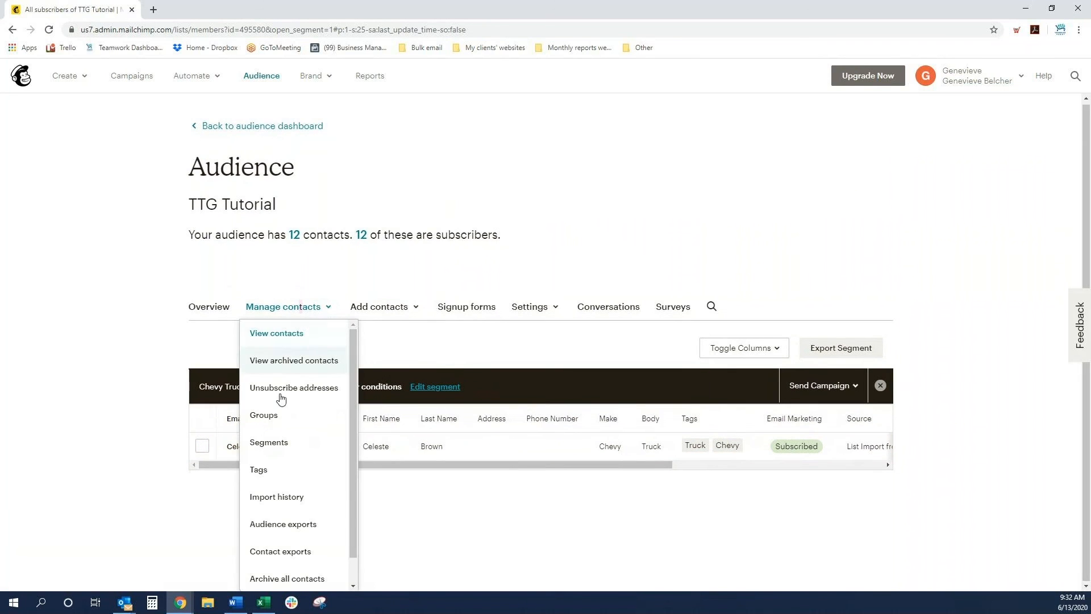
{"action": "left_click", "coordinate": [278, 442]}
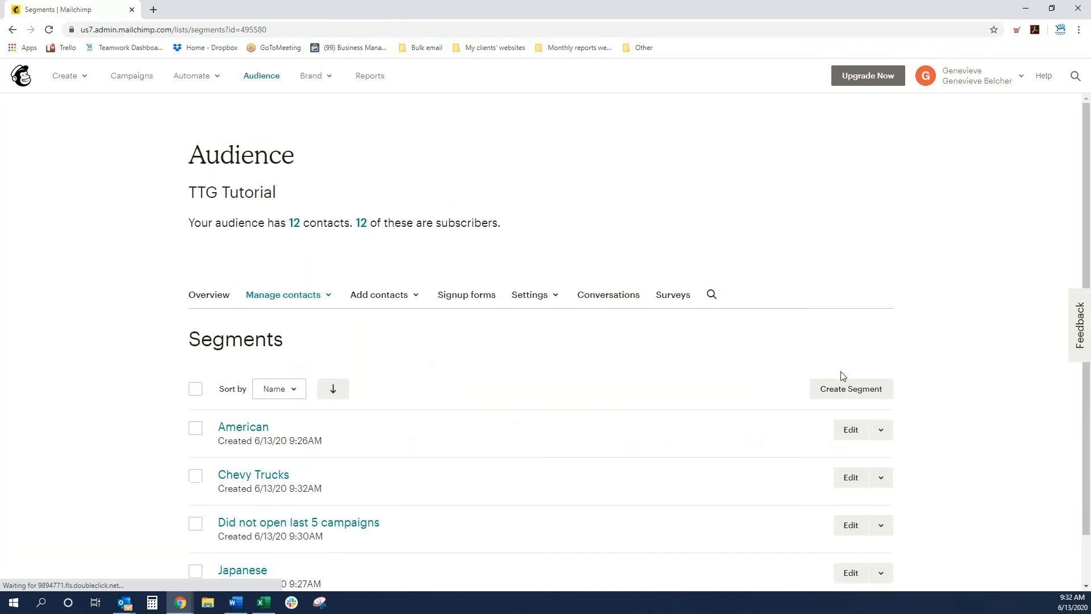
{"action": "left_click", "coordinate": [847, 389]}
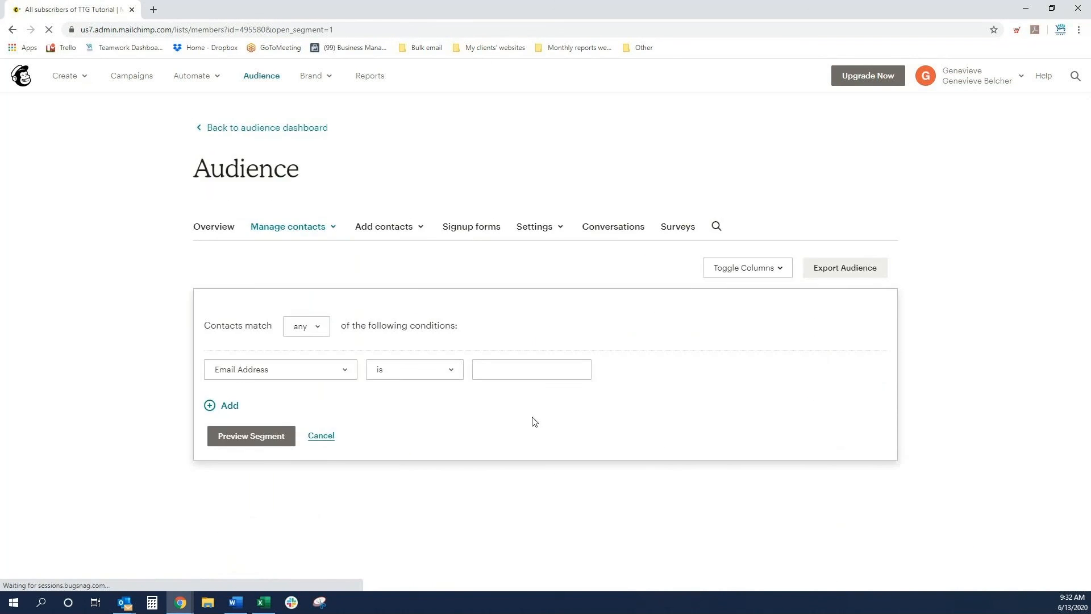
{"action": "left_click", "coordinate": [308, 447]}
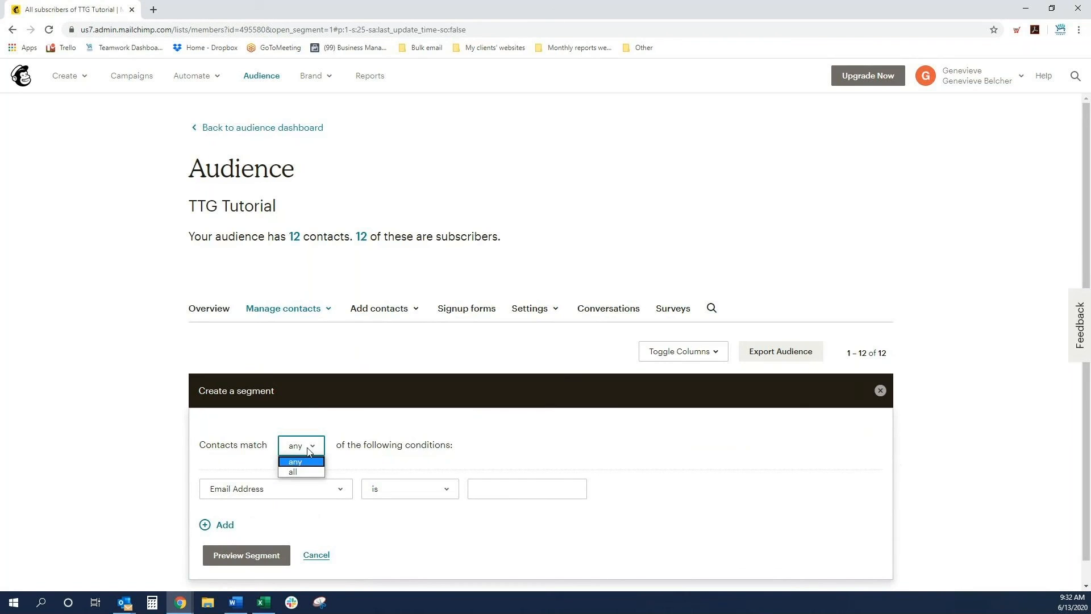
{"action": "left_click", "coordinate": [304, 462]}
{"action": "left_click", "coordinate": [318, 487]}
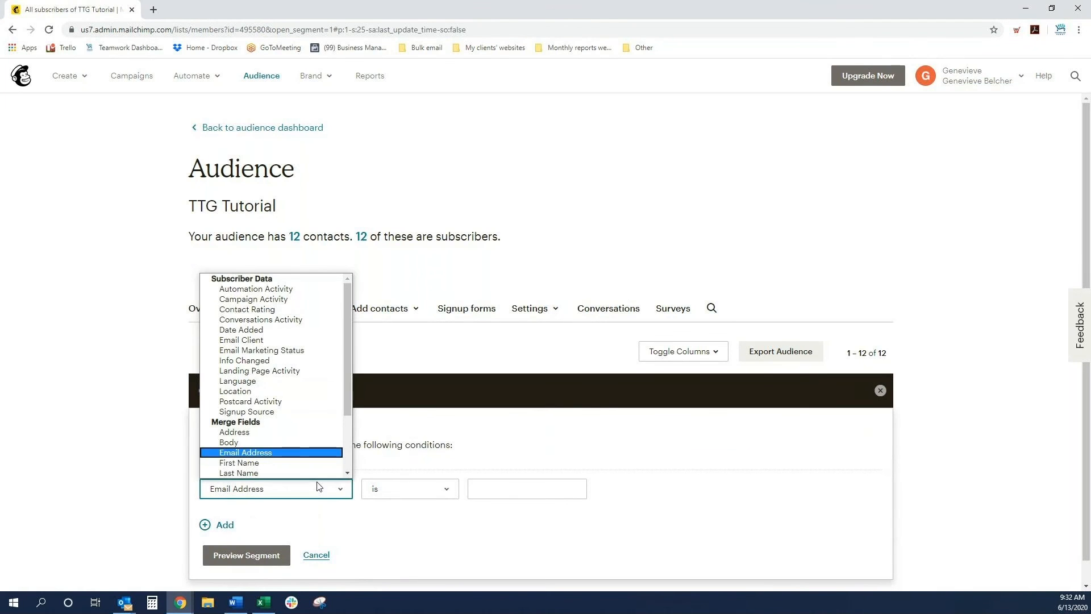
{"action": "scroll", "coordinate": [267, 440], "scroll_direction": "down", "scroll_amount": 3}
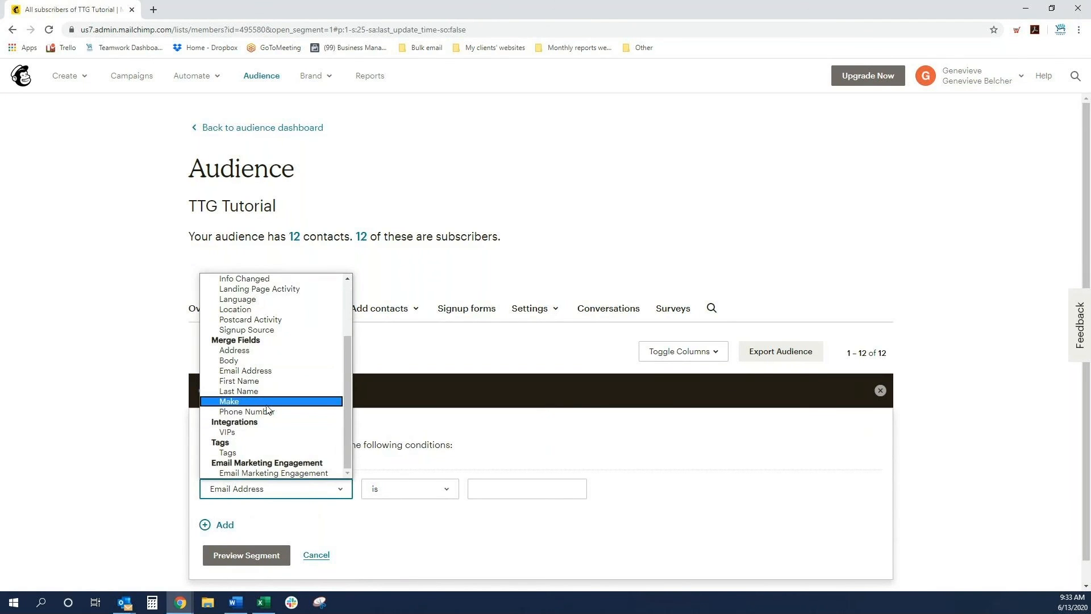
{"action": "left_click", "coordinate": [267, 404]}
{"action": "left_click", "coordinate": [549, 497]}
{"action": "type", "text": "Chevy"}
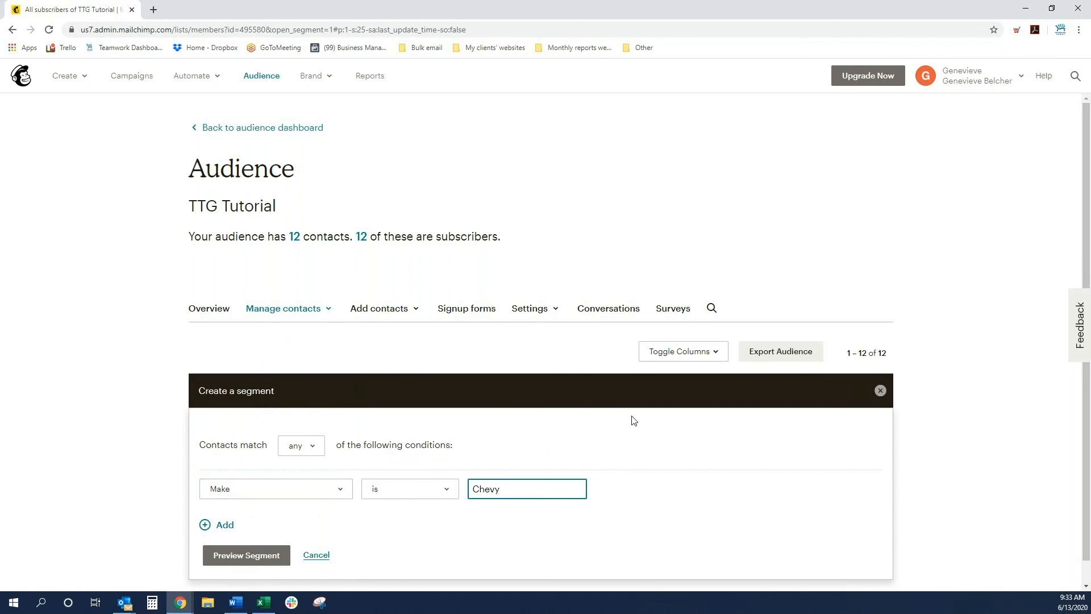
- Add Body is Truck as the alternative condition of the segment
{"action": "scroll", "coordinate": [634, 419], "scroll_direction": "down", "scroll_amount": 1}
{"action": "left_click", "coordinate": [229, 505]}
{"action": "left_click", "coordinate": [287, 523]}
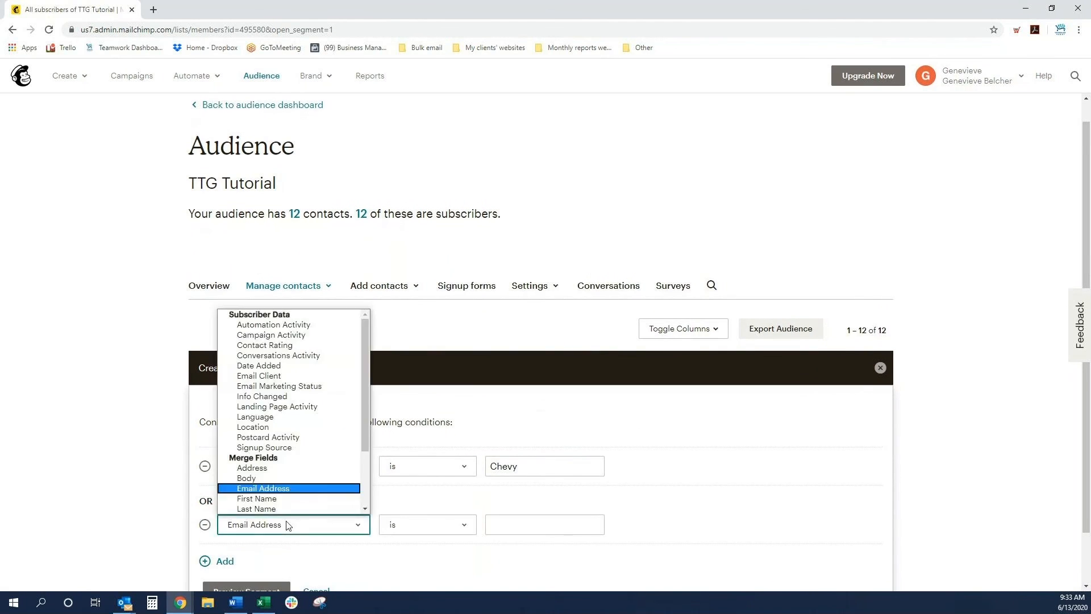
{"action": "left_click", "coordinate": [291, 480]}
{"action": "left_click", "coordinate": [535, 517]}
{"action": "type", "text": "Truck"}
- Preview the segment and save it under the name Chevy OR Trucks
{"action": "scroll", "coordinate": [589, 446], "scroll_direction": "down", "scroll_amount": 1}
{"action": "left_click", "coordinate": [243, 534]}
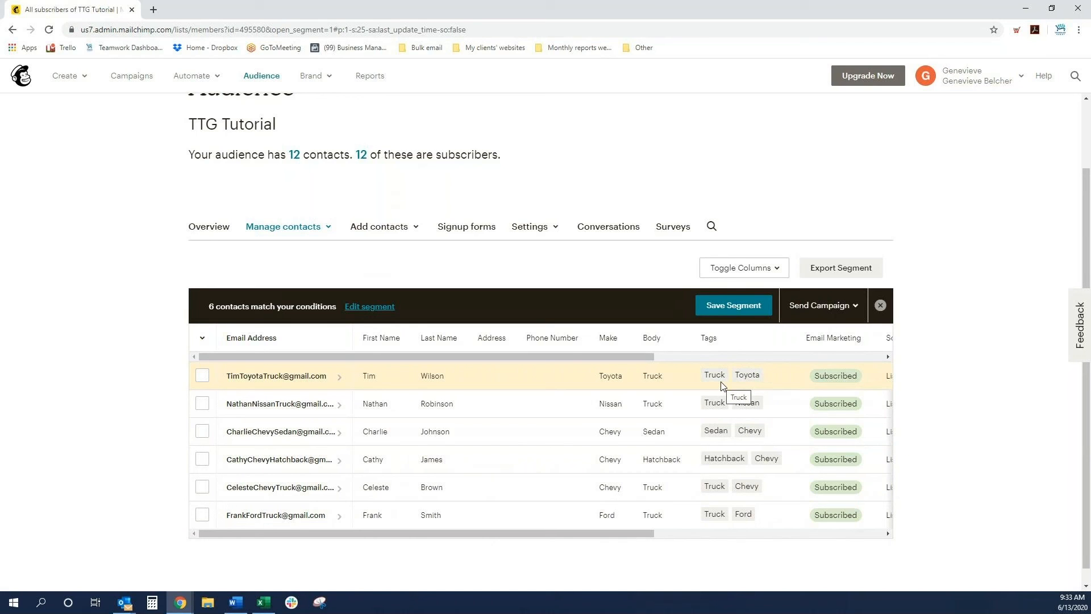
{"action": "left_click", "coordinate": [750, 307]}
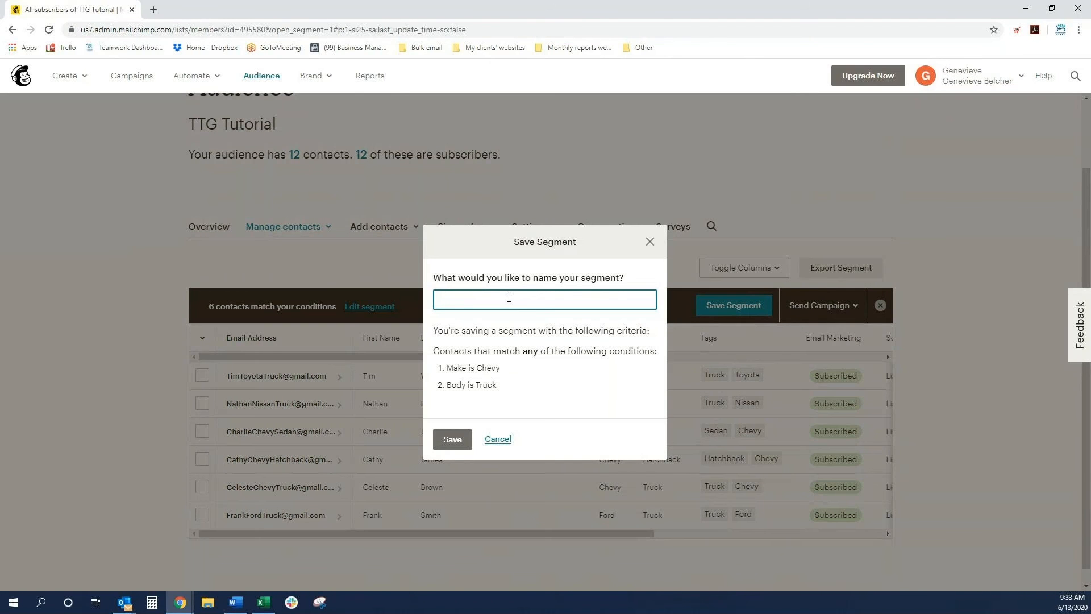
{"action": "type", "text": "Chevy"}
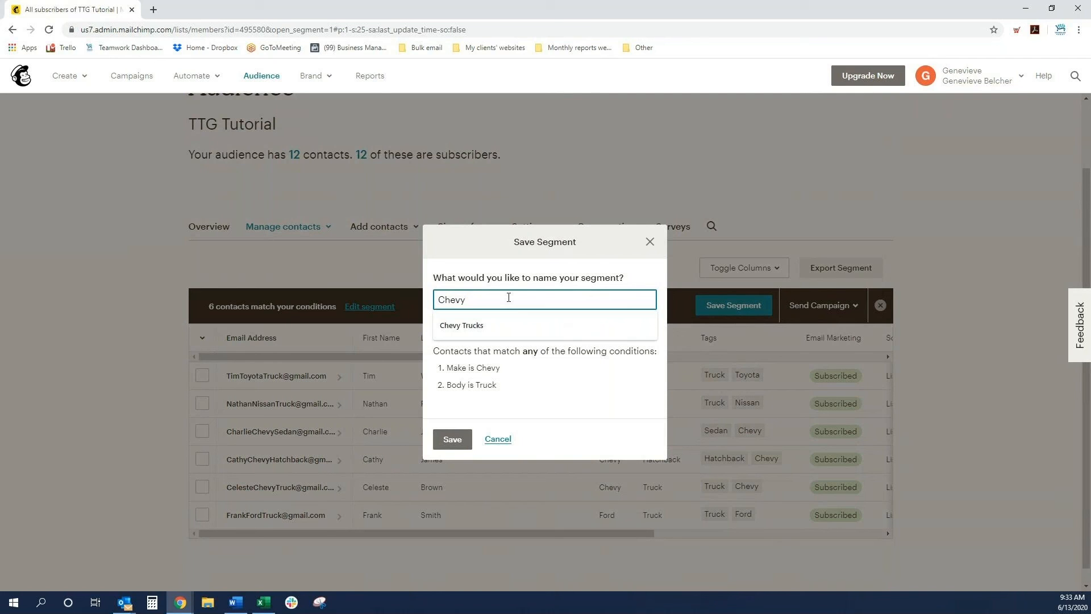
{"action": "type", "text": " OR Trucks"}
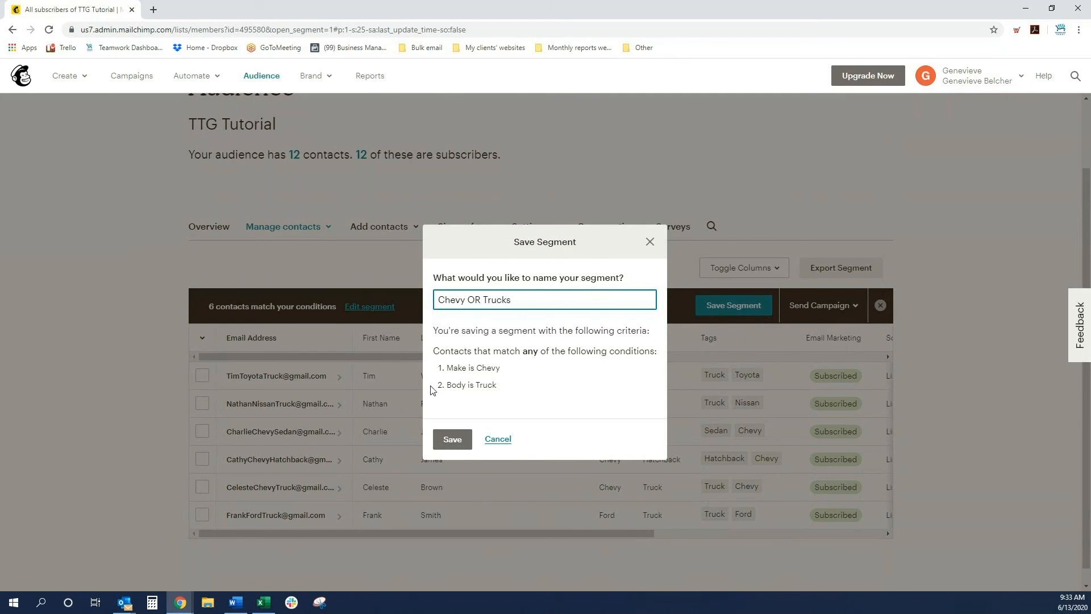
{"action": "left_click", "coordinate": [453, 439]}
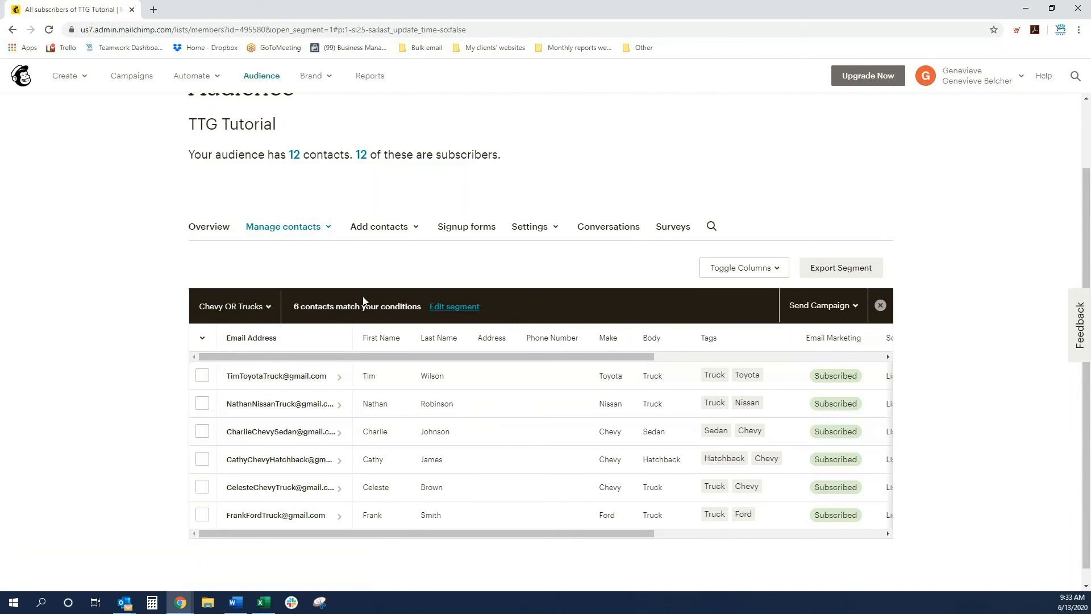
- Start a new segment from the audience's segment list and set its condition type to Email Client
{"action": "left_click", "coordinate": [305, 230]}
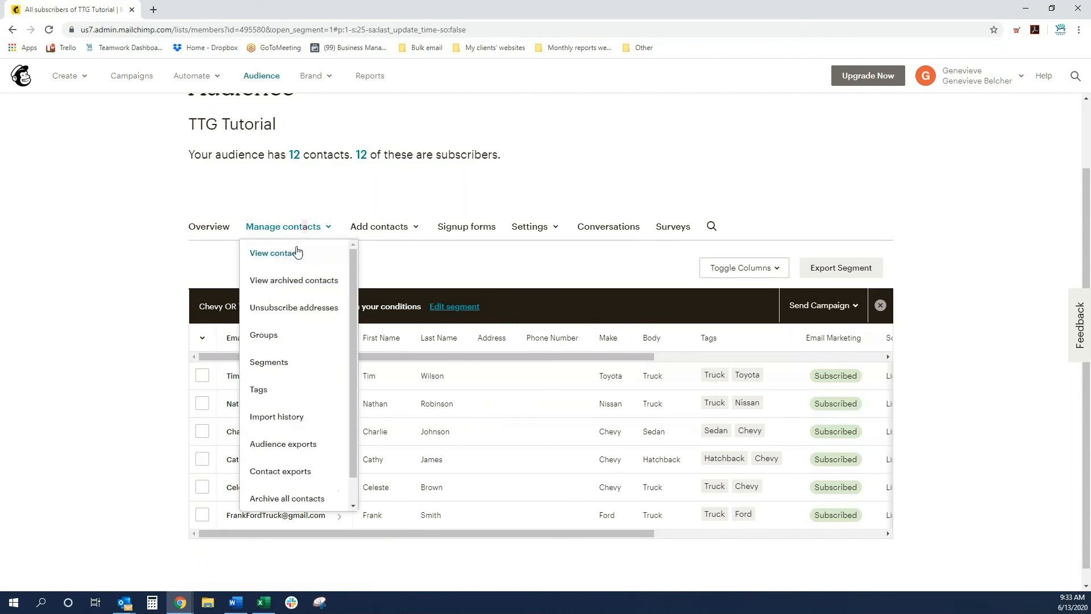
{"action": "left_click", "coordinate": [277, 365]}
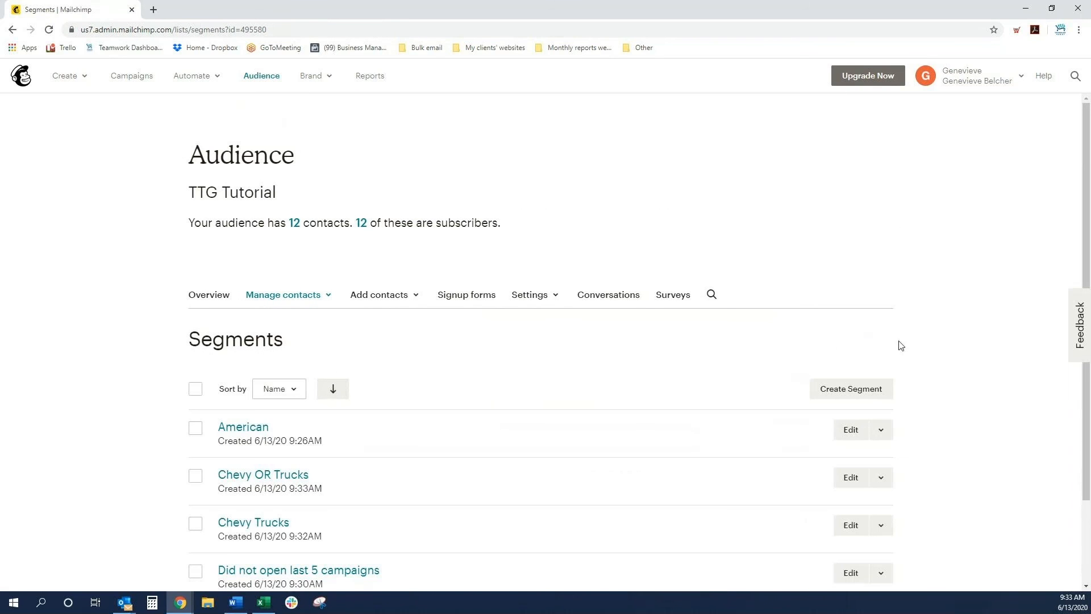
{"action": "left_click", "coordinate": [850, 393]}
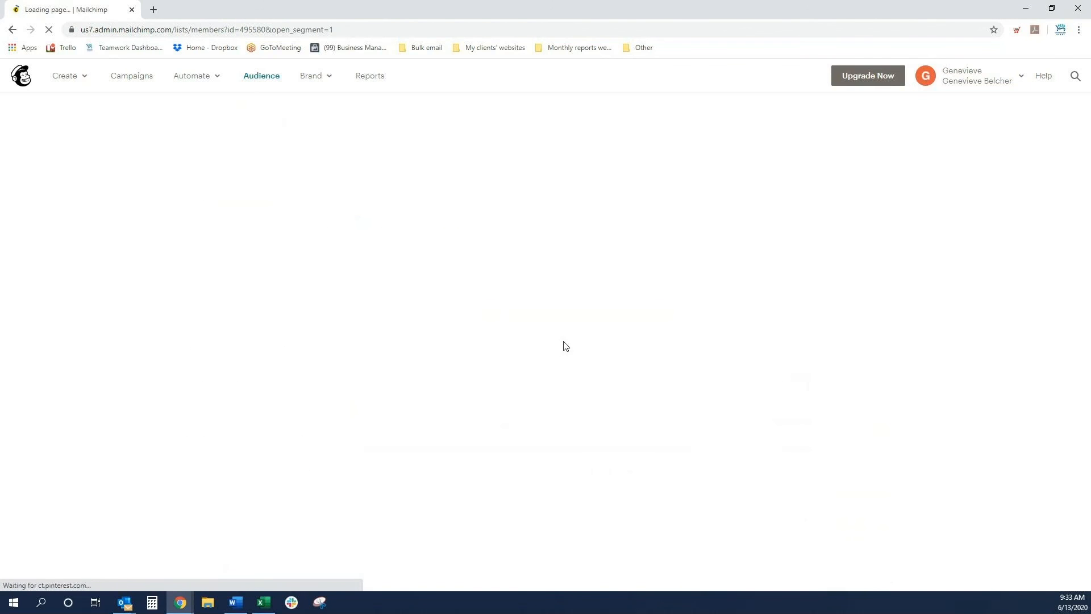
{"action": "scroll", "coordinate": [609, 366], "scroll_direction": "down", "scroll_amount": 1}
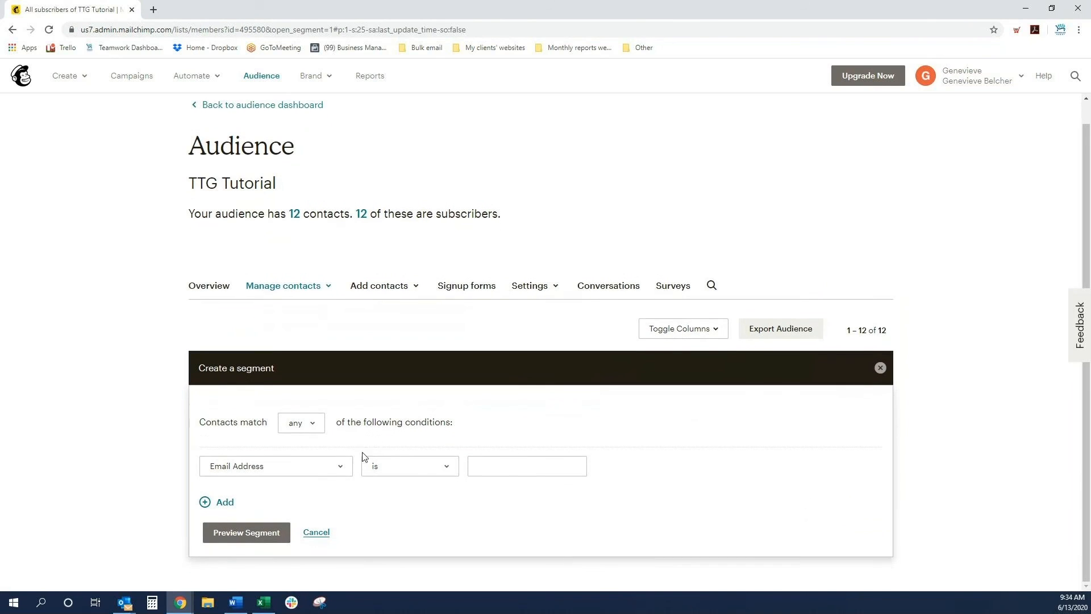
{"action": "left_click", "coordinate": [341, 466]}
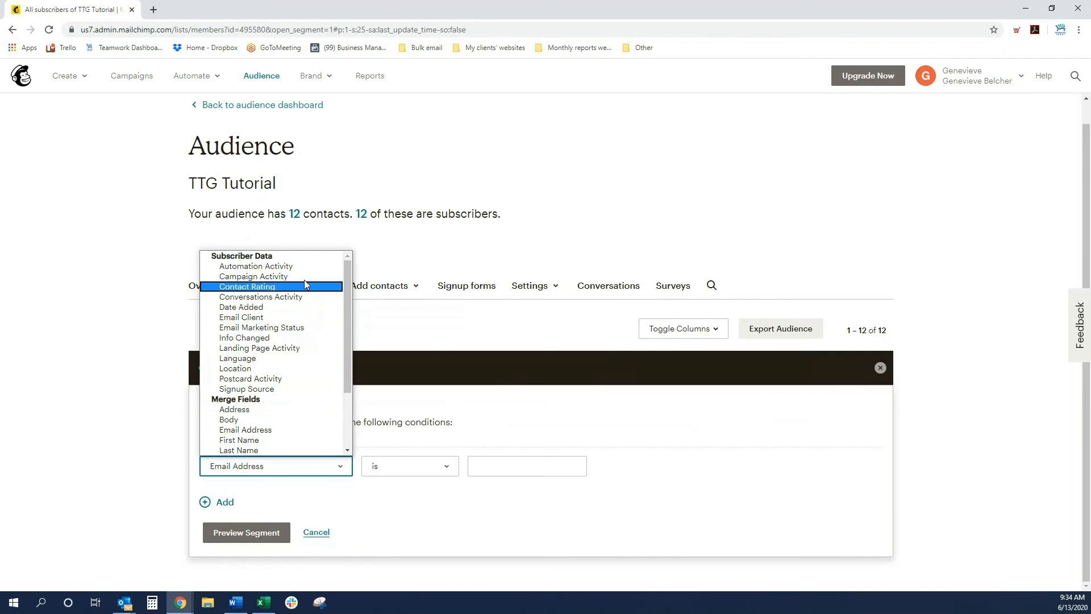
{"action": "left_click", "coordinate": [284, 317]}
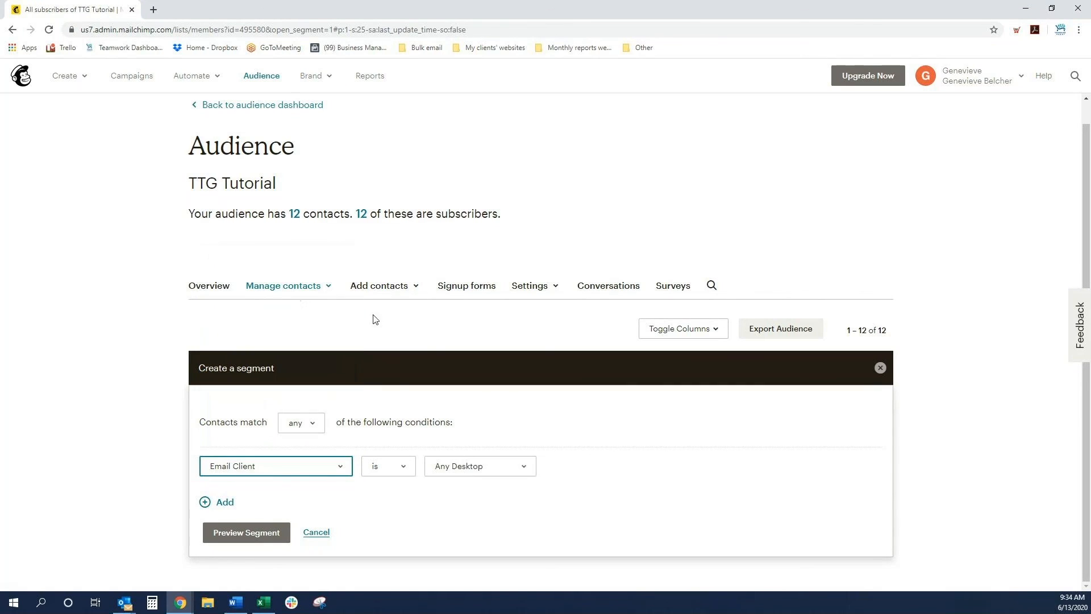
- Review the desktop, mobile and webmail choices for Email Client and the other available segment condition types
{"action": "left_click", "coordinate": [475, 462]}
{"action": "scroll", "coordinate": [527, 288], "scroll_direction": "down", "scroll_amount": 3}
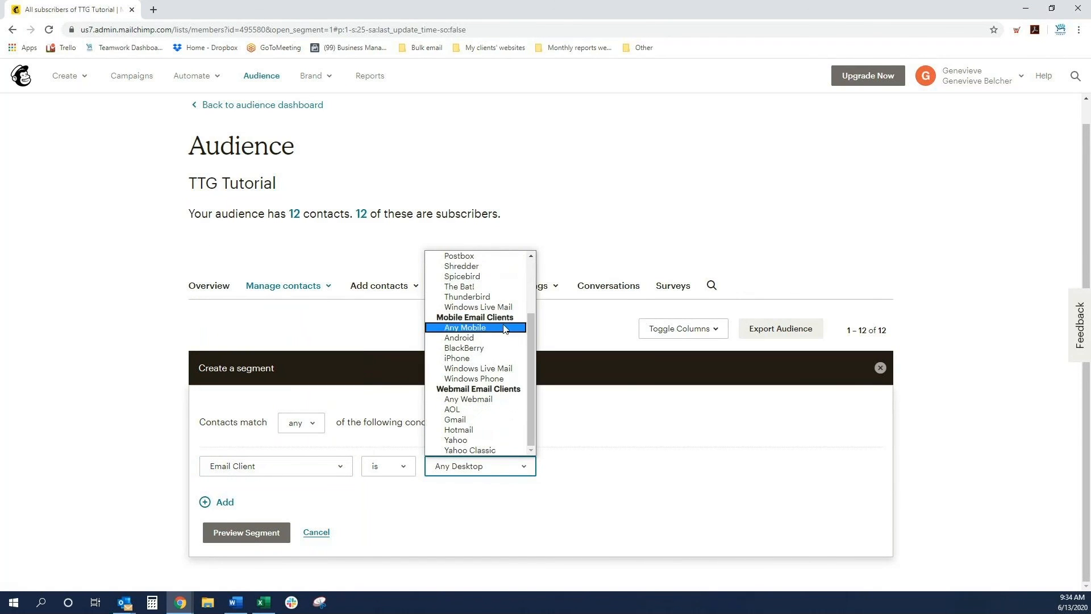
{"action": "scroll", "coordinate": [494, 348], "scroll_direction": "up", "scroll_amount": 3}
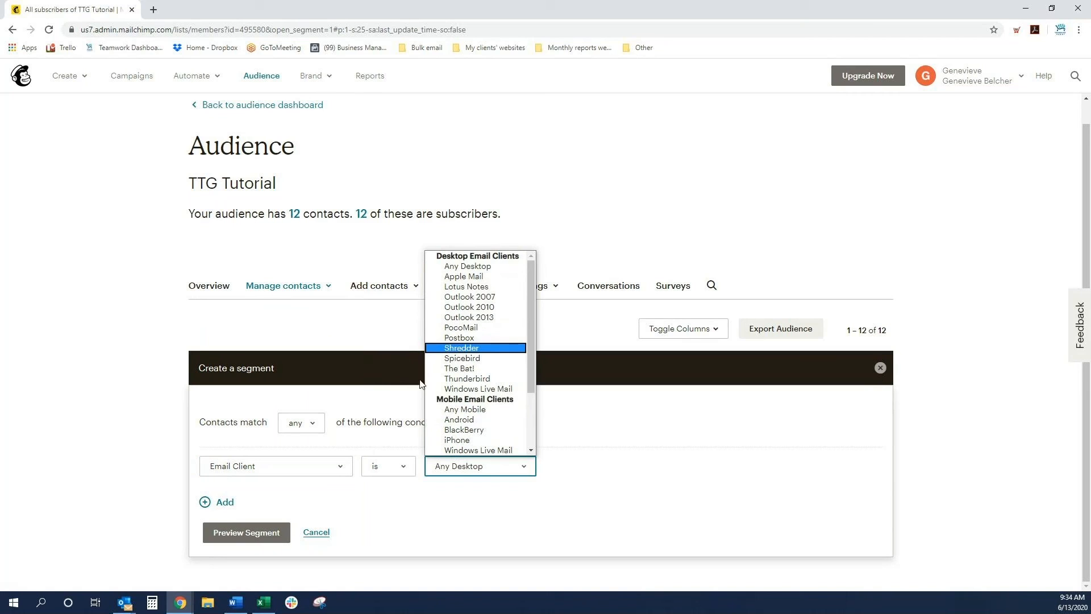
{"action": "left_click", "coordinate": [282, 470]}
{"action": "left_click", "coordinate": [282, 470]}
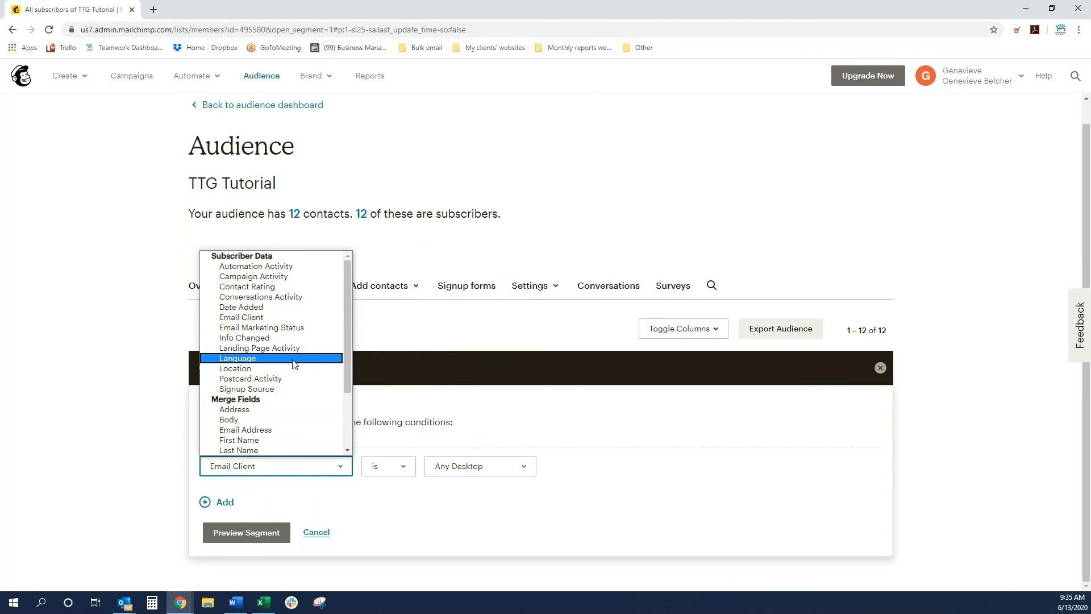
{"action": "scroll", "coordinate": [293, 364], "scroll_direction": "down", "scroll_amount": 3}
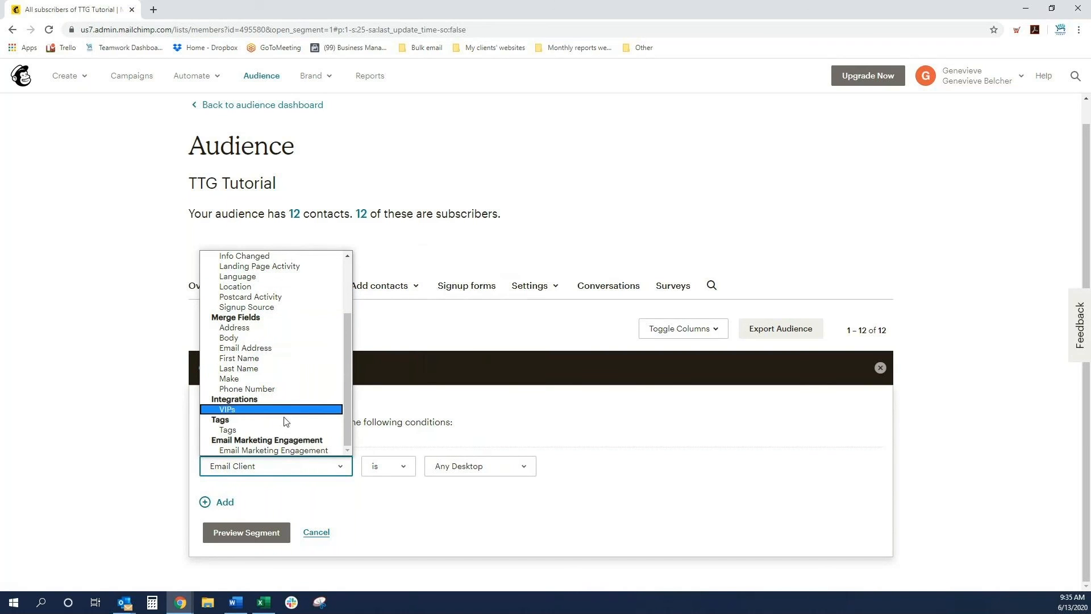
{"action": "left_click", "coordinate": [534, 410]}
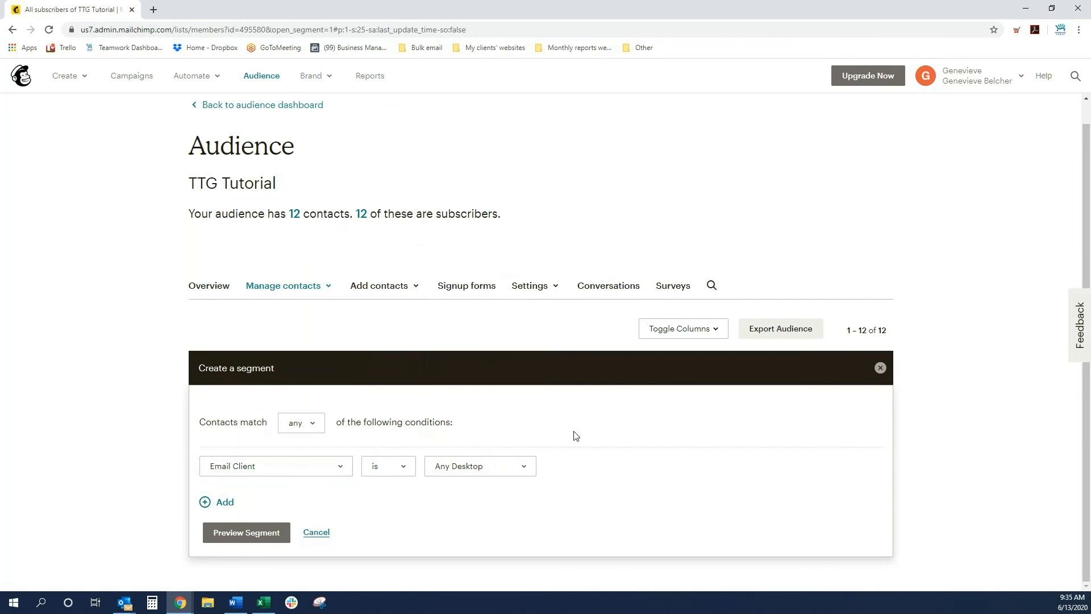